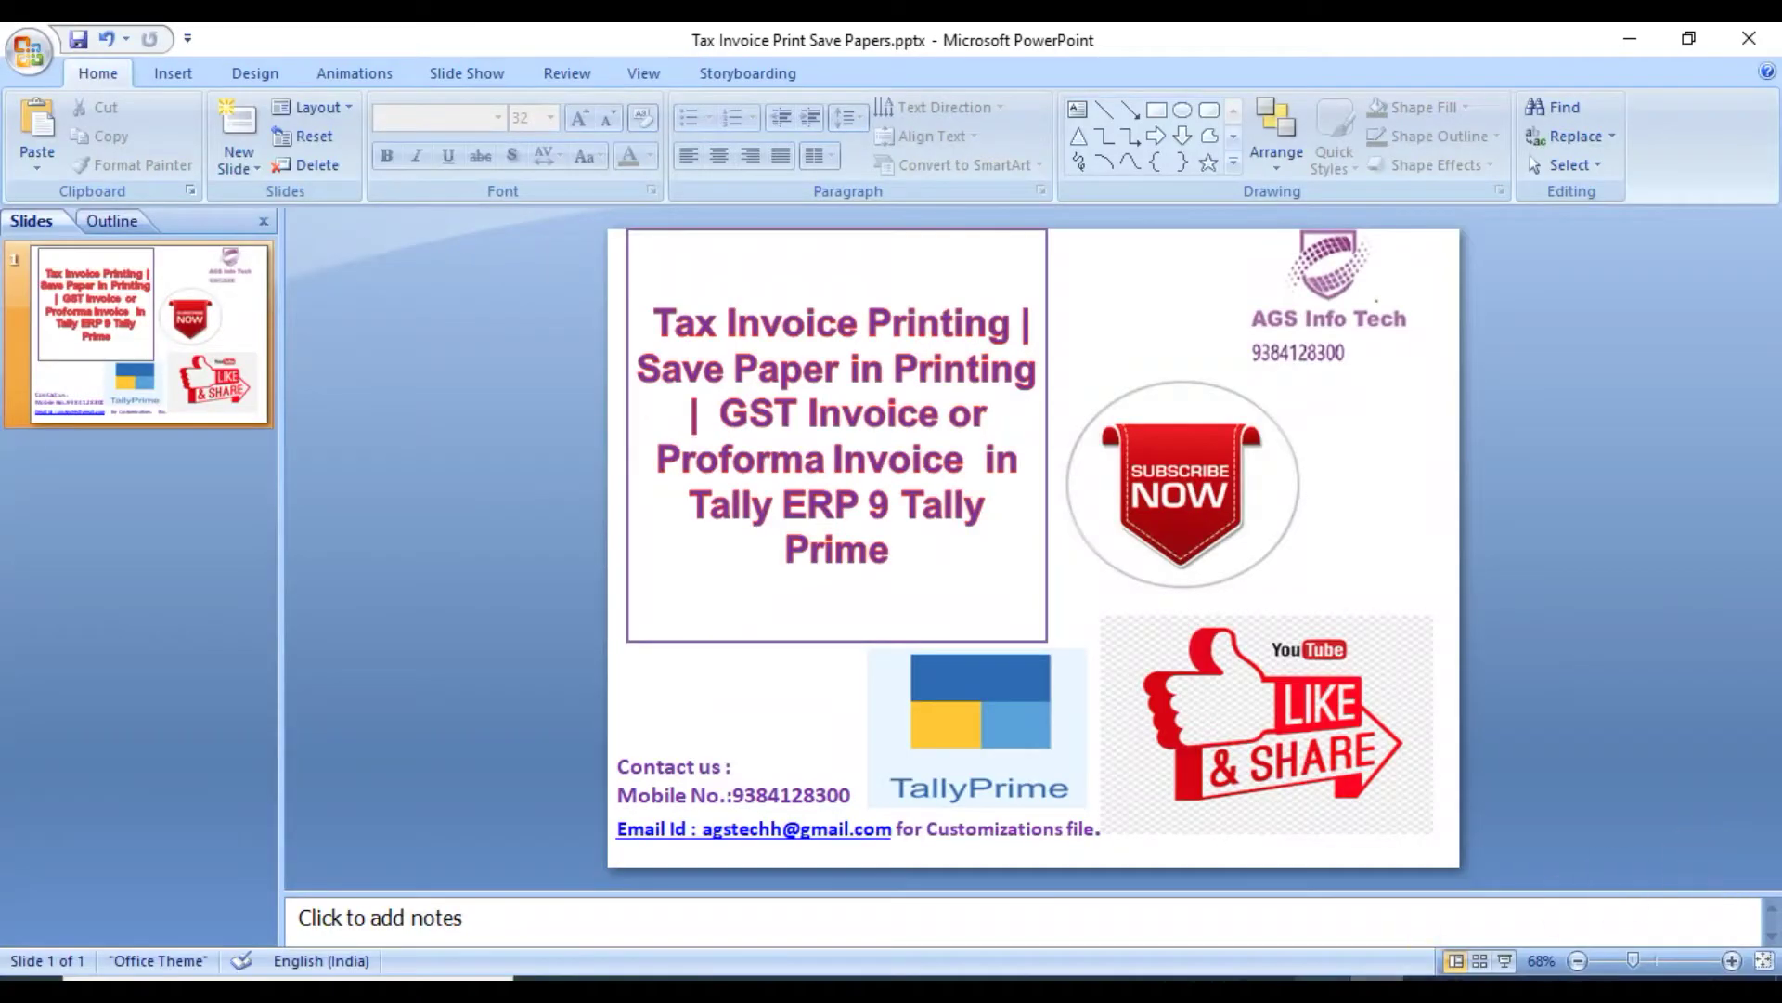
# Step: Switch from the PowerPoint title slide to the TallyPrime Day Book for ABC Company Ltd
pyautogui.hotkey('alt', 'Tab')
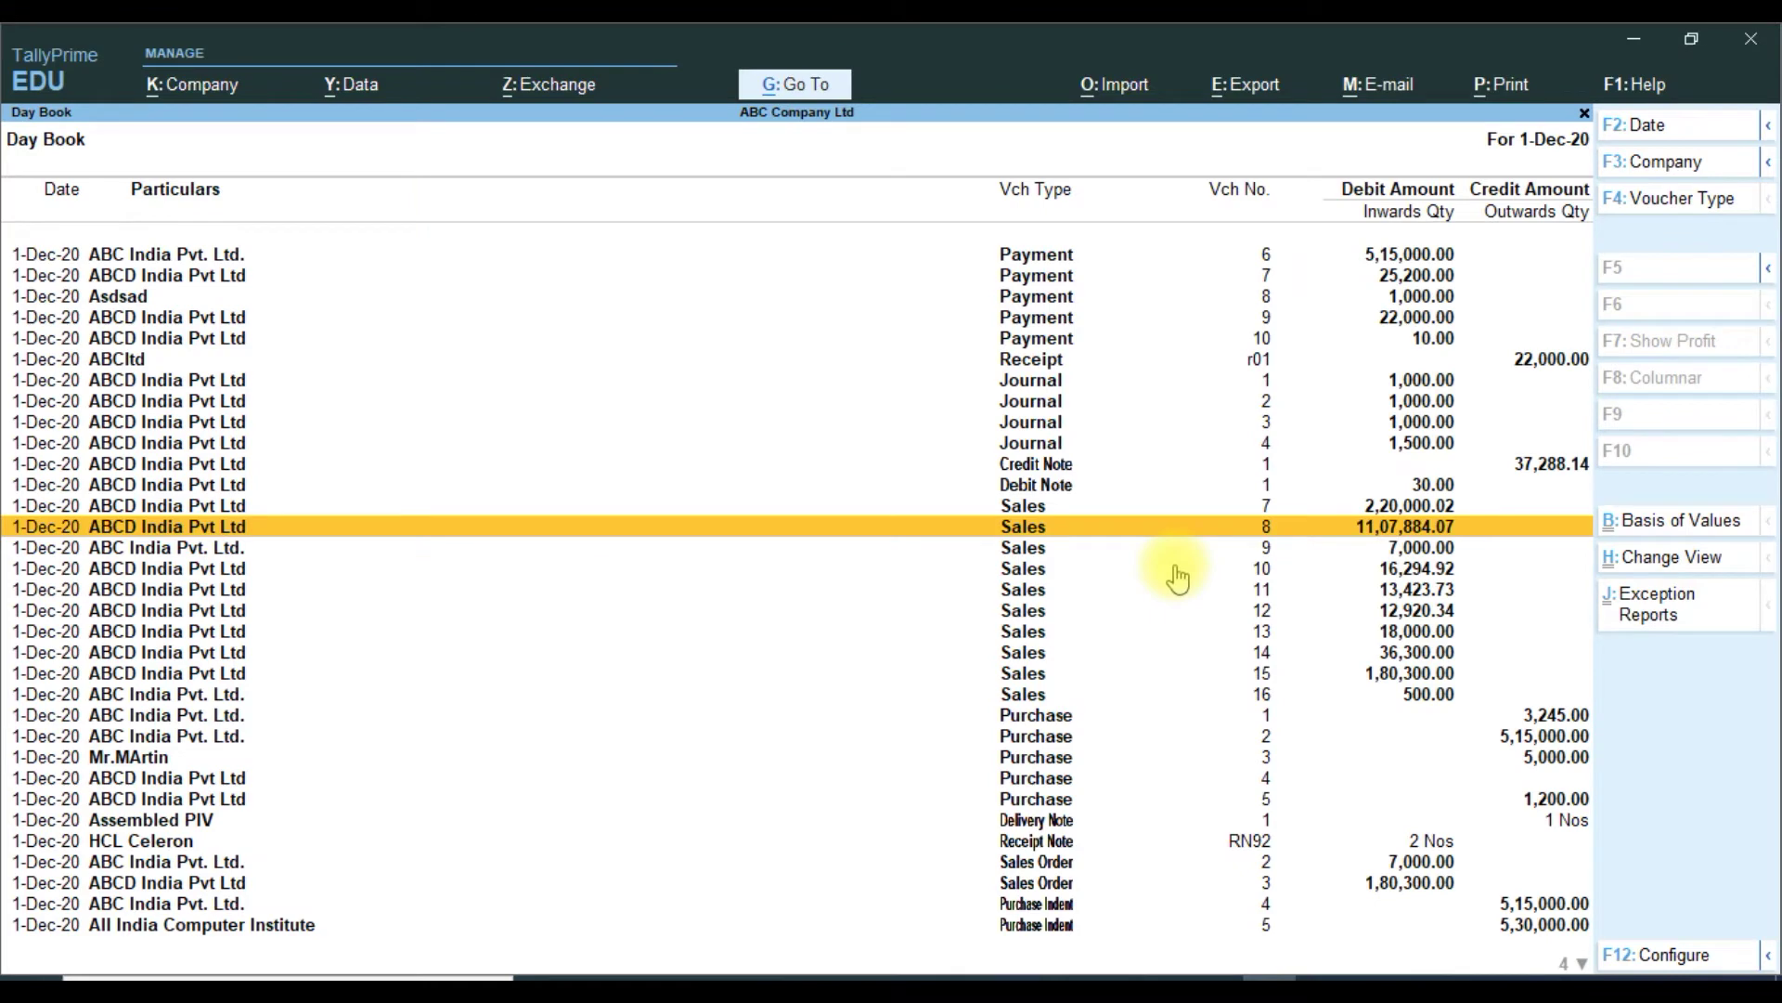
# Step: Open Sales voucher No. 7 (10 Nos Assembled PIV, 2,20,000.02) from the Day Book for alteration
pyautogui.press('Escape')
pyautogui.press('Escape')
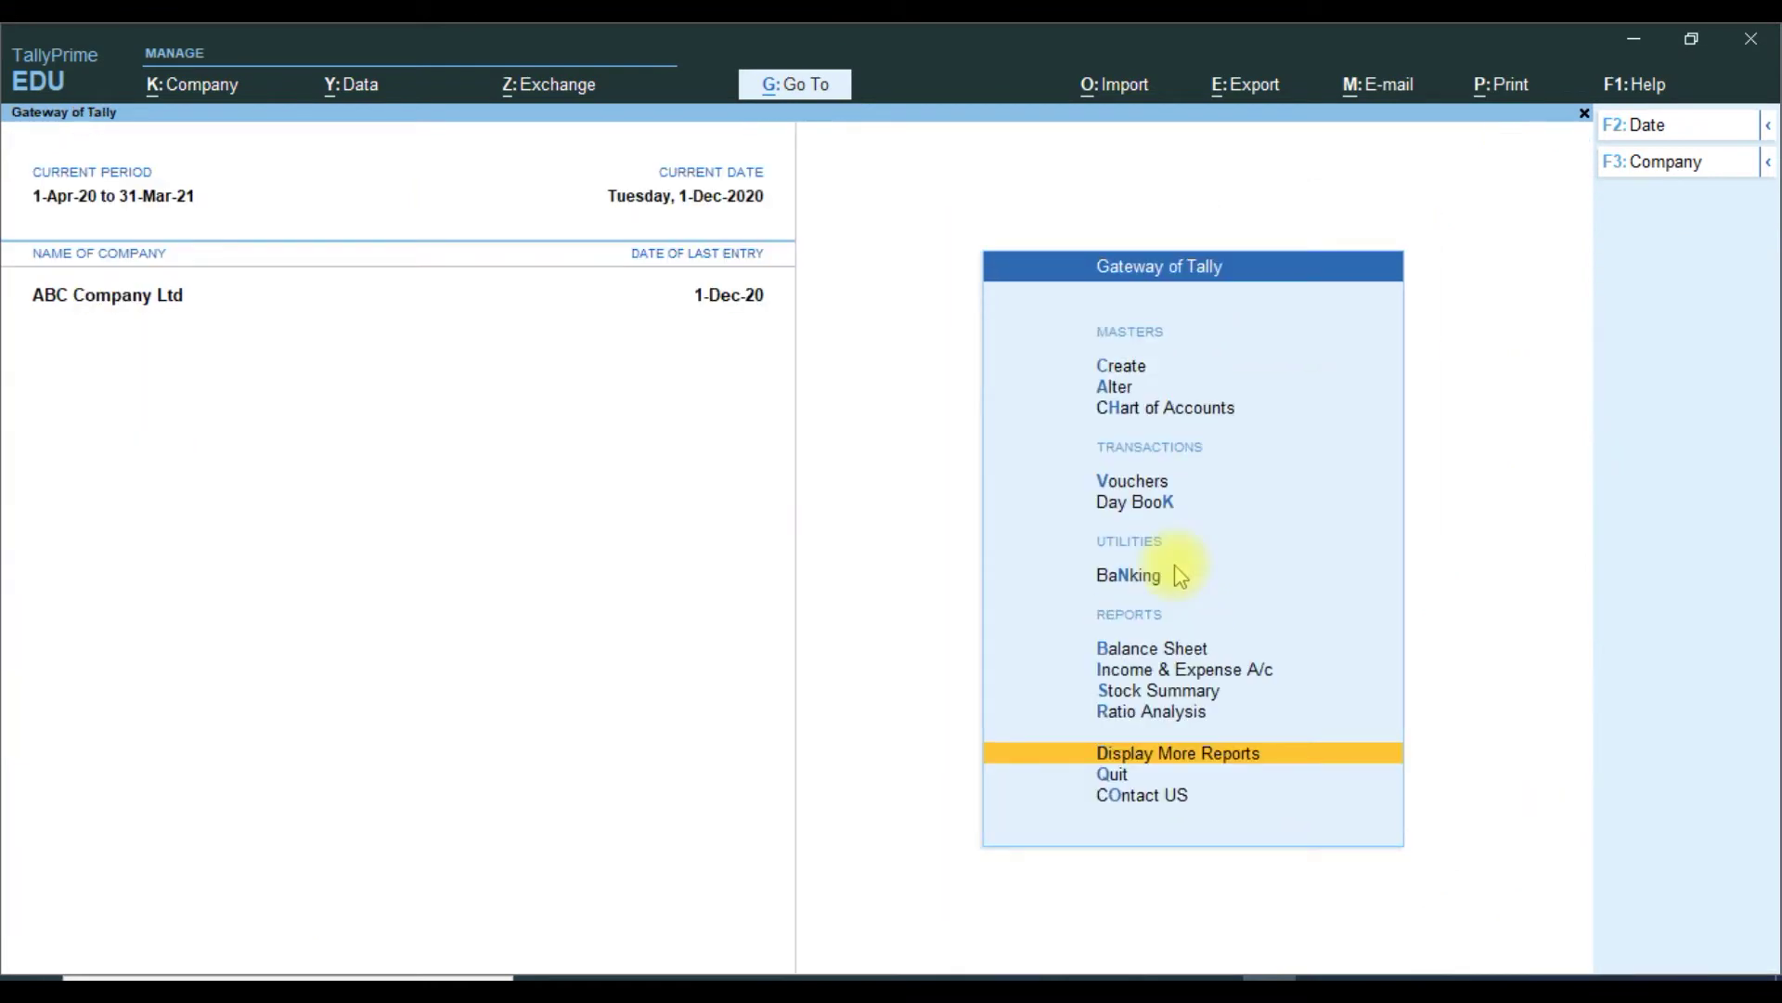
pyautogui.press('Return')
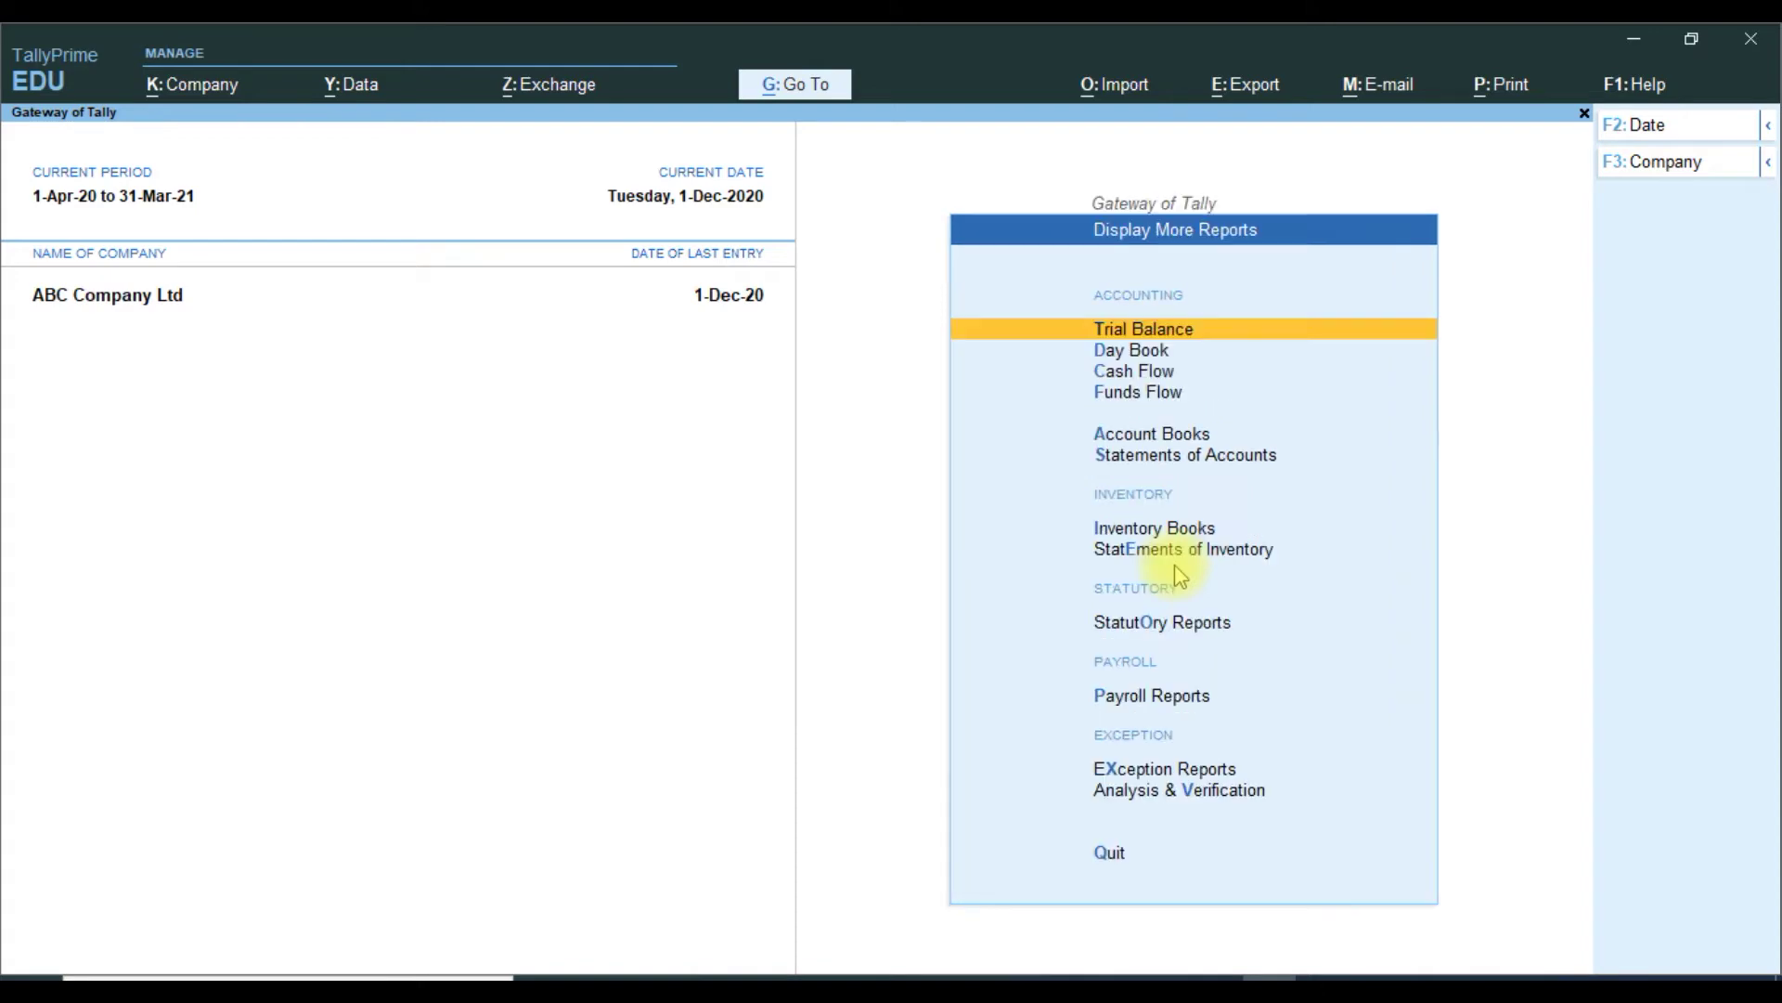
pyautogui.press('Down')
pyautogui.press('Return')
pyautogui.press('Down')
pyautogui.press('Down')
pyautogui.press('Down')
pyautogui.press('Down')
pyautogui.press('Down')
pyautogui.press('Down')
pyautogui.press('Down')
pyautogui.press('Down')
pyautogui.press('Down')
pyautogui.press('Down')
pyautogui.press('Down')
pyautogui.press('Down')
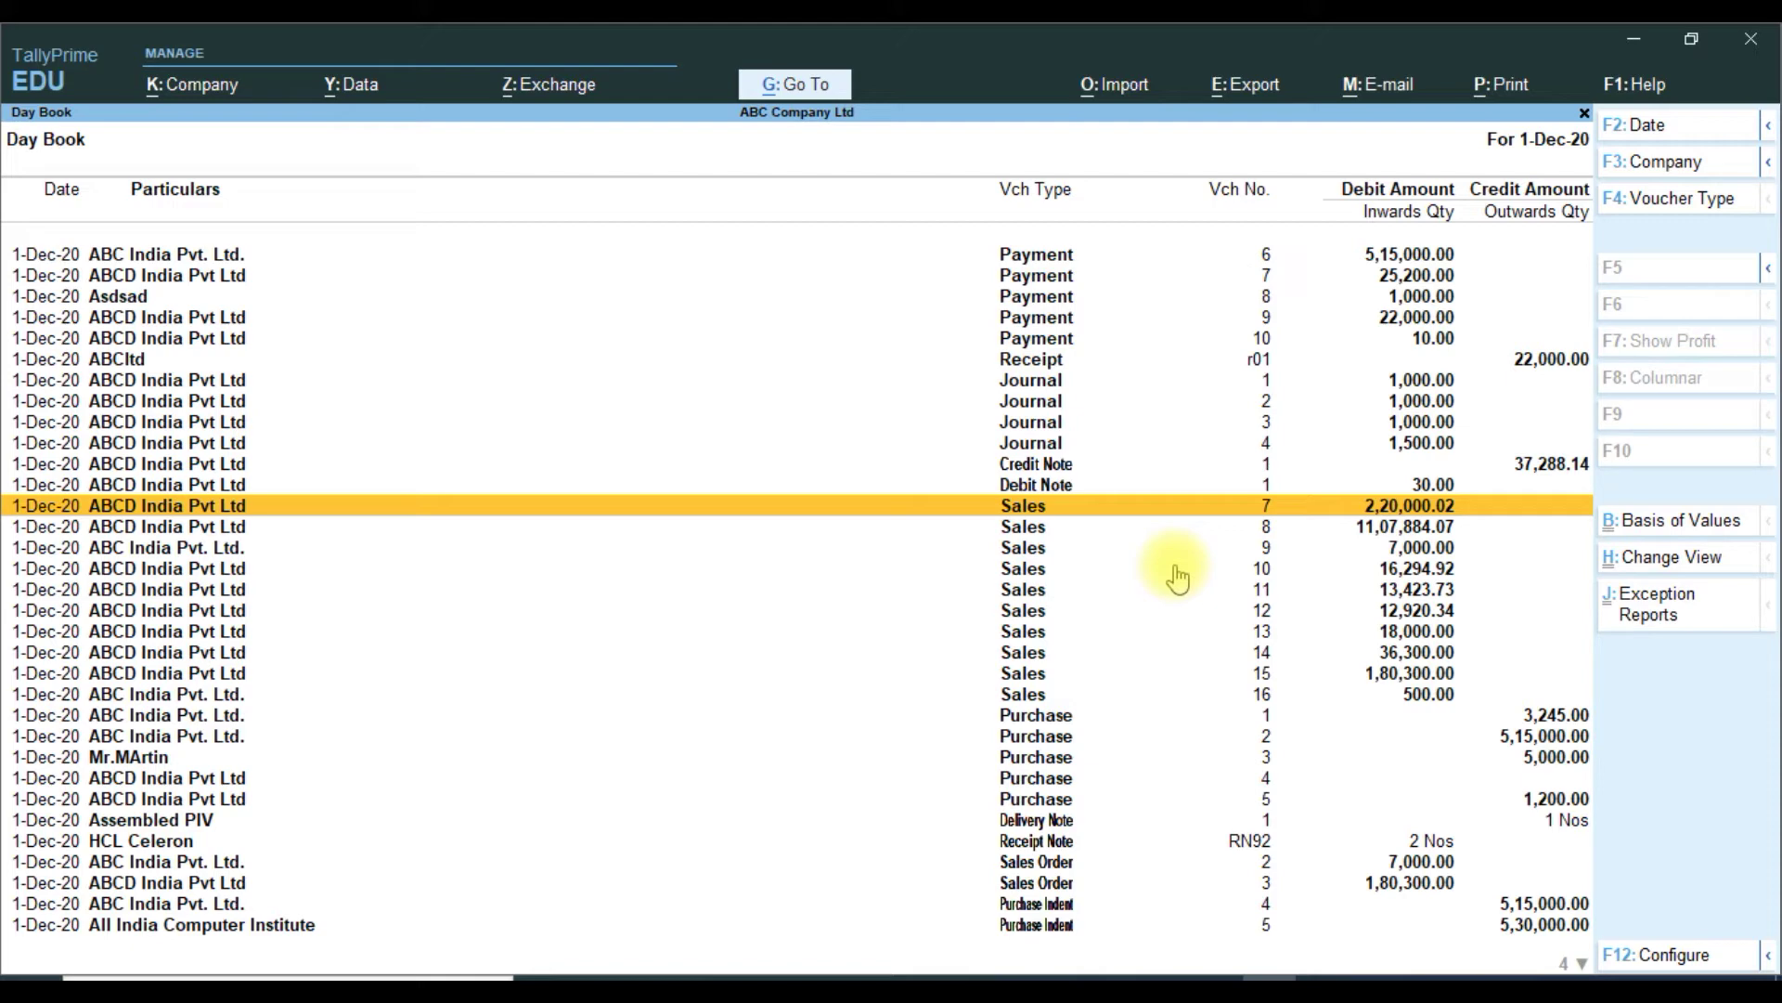
pyautogui.press('Return')
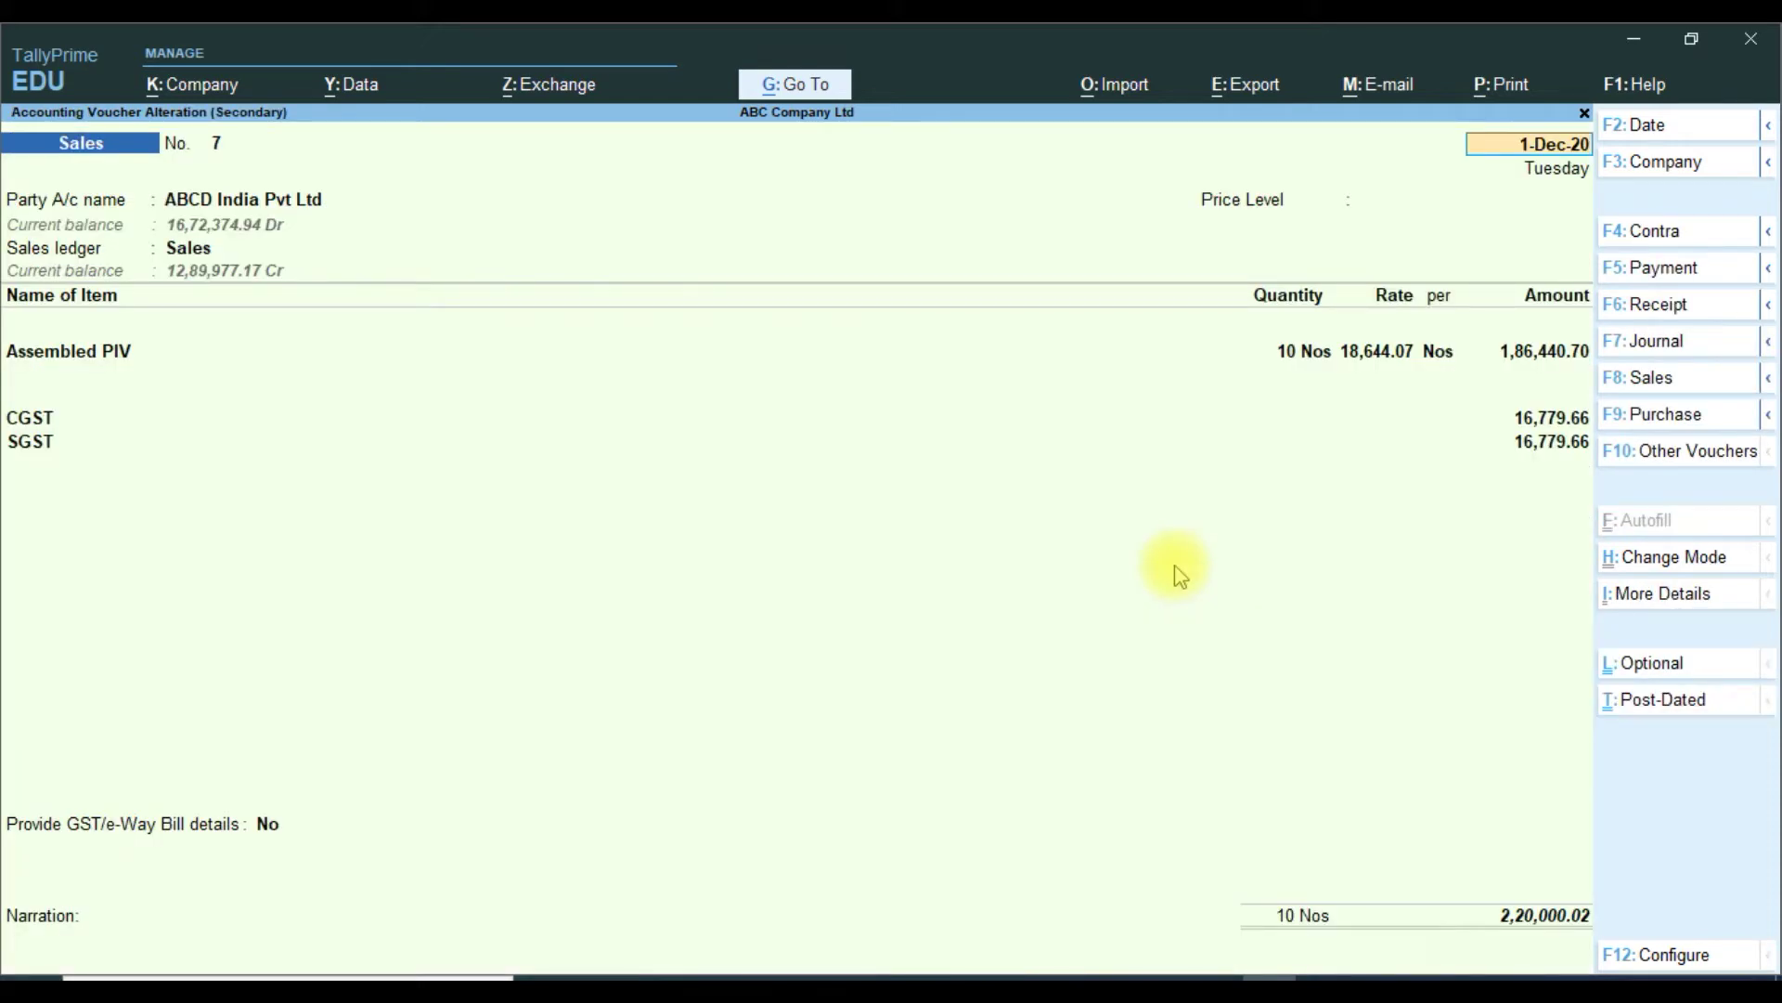
# Step: Print-preview the current Sales voucher 7 invoice, dismissing the tax warning
pyautogui.hotkey('alt', 'p')
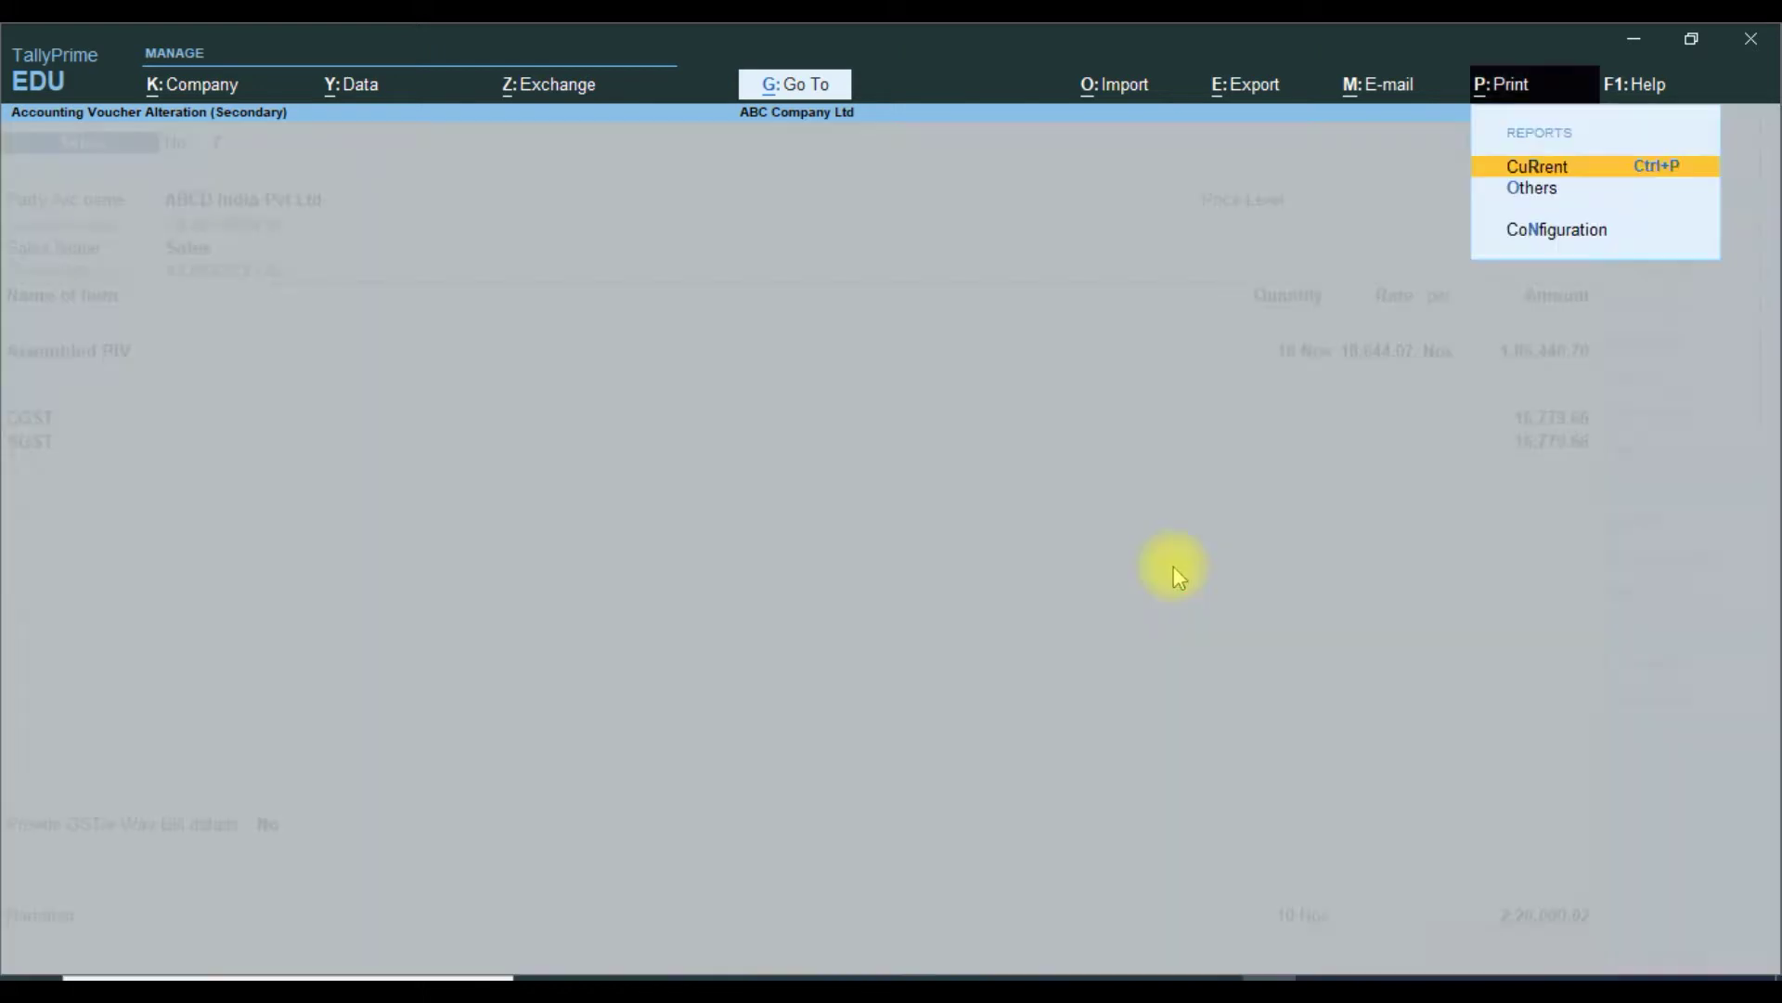
pyautogui.press('Escape')
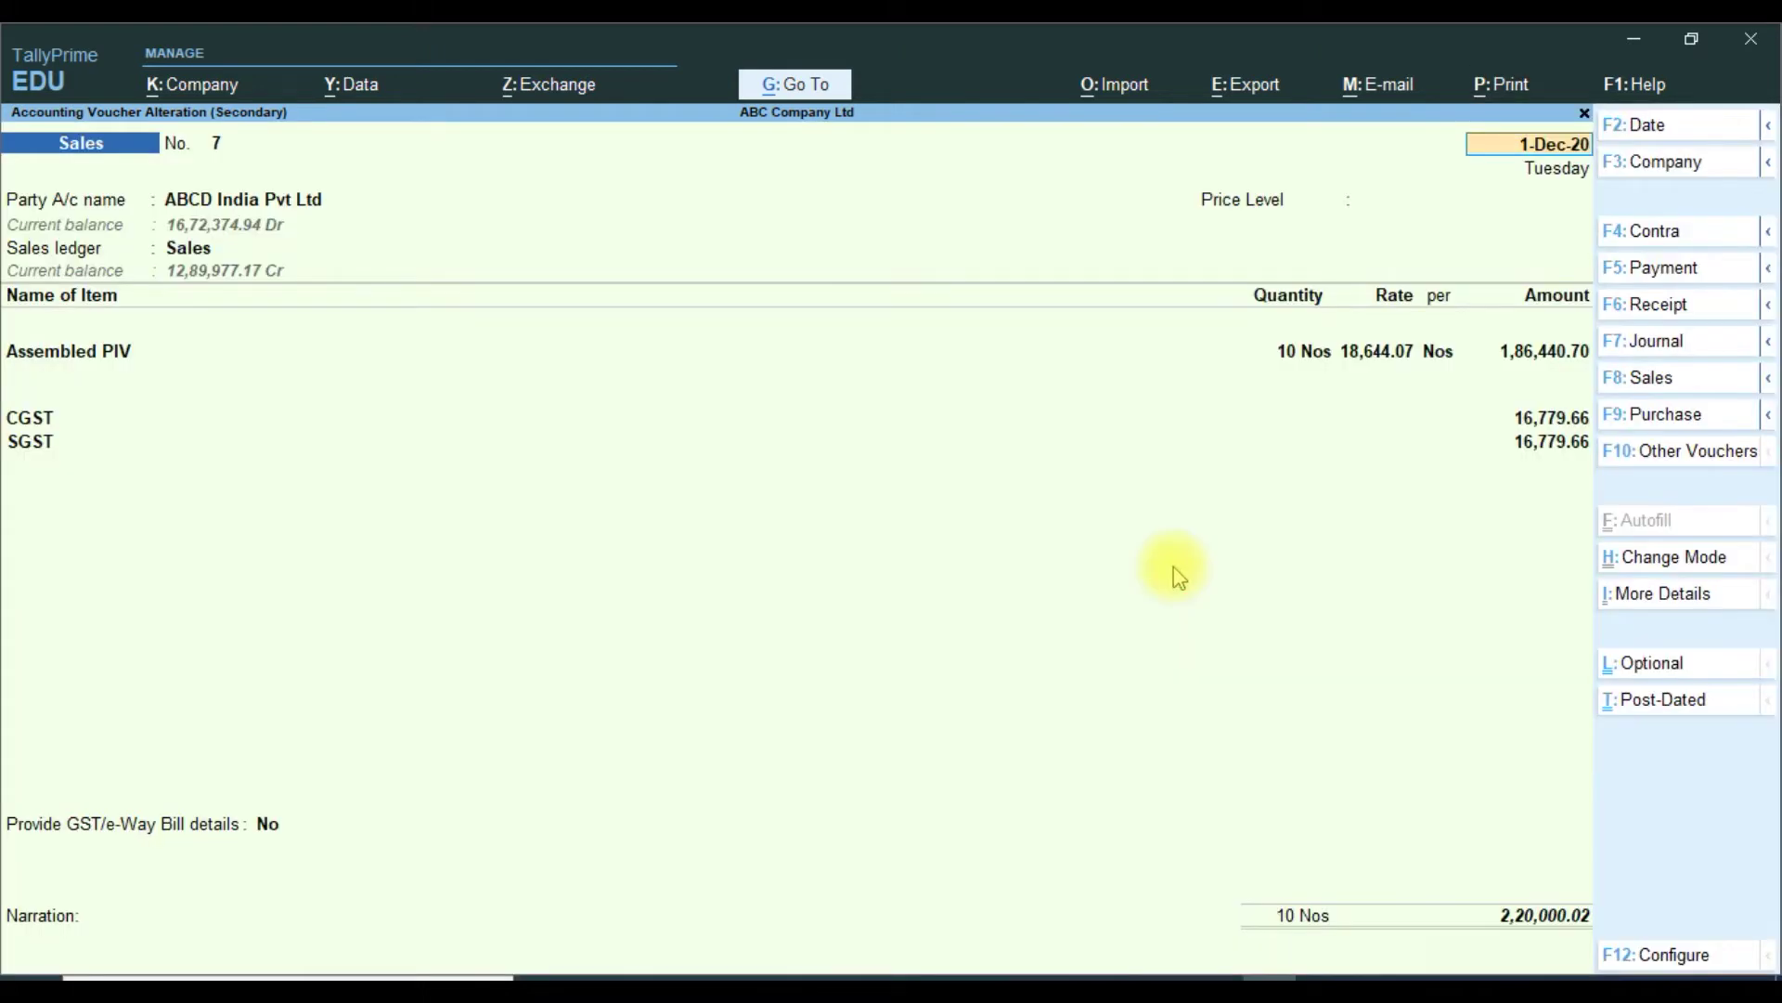
pyautogui.click(1506, 88)
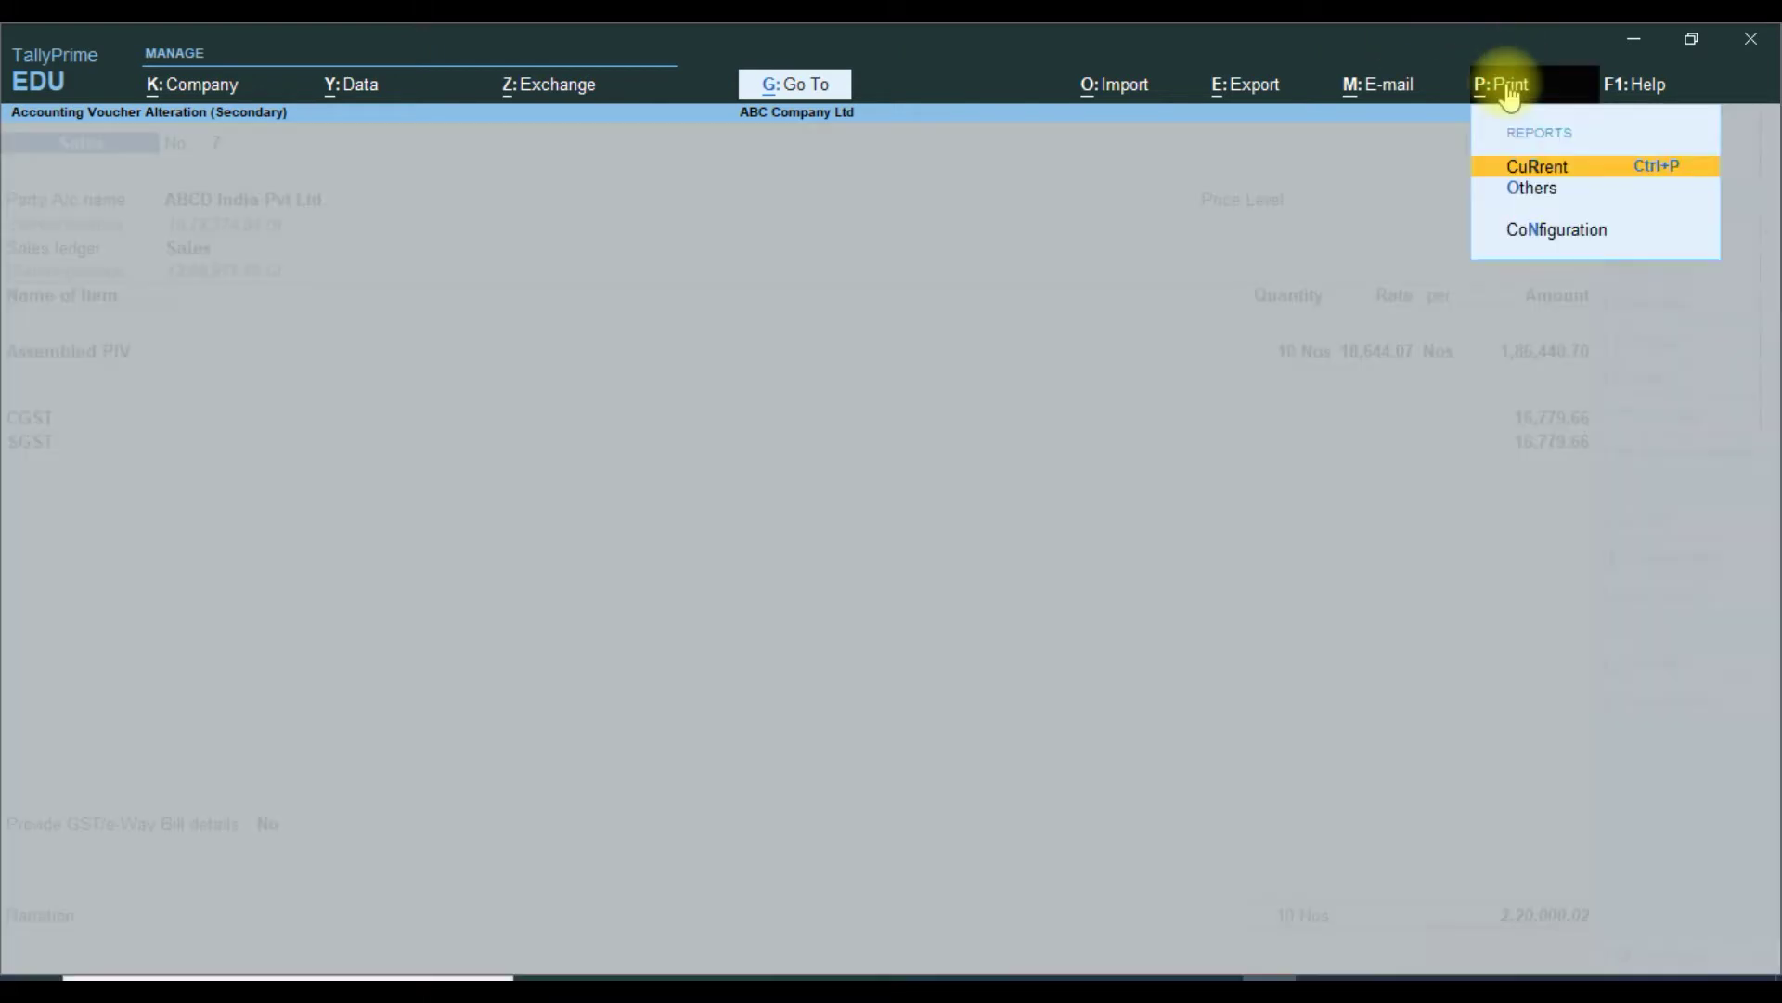
pyautogui.click(1525, 173)
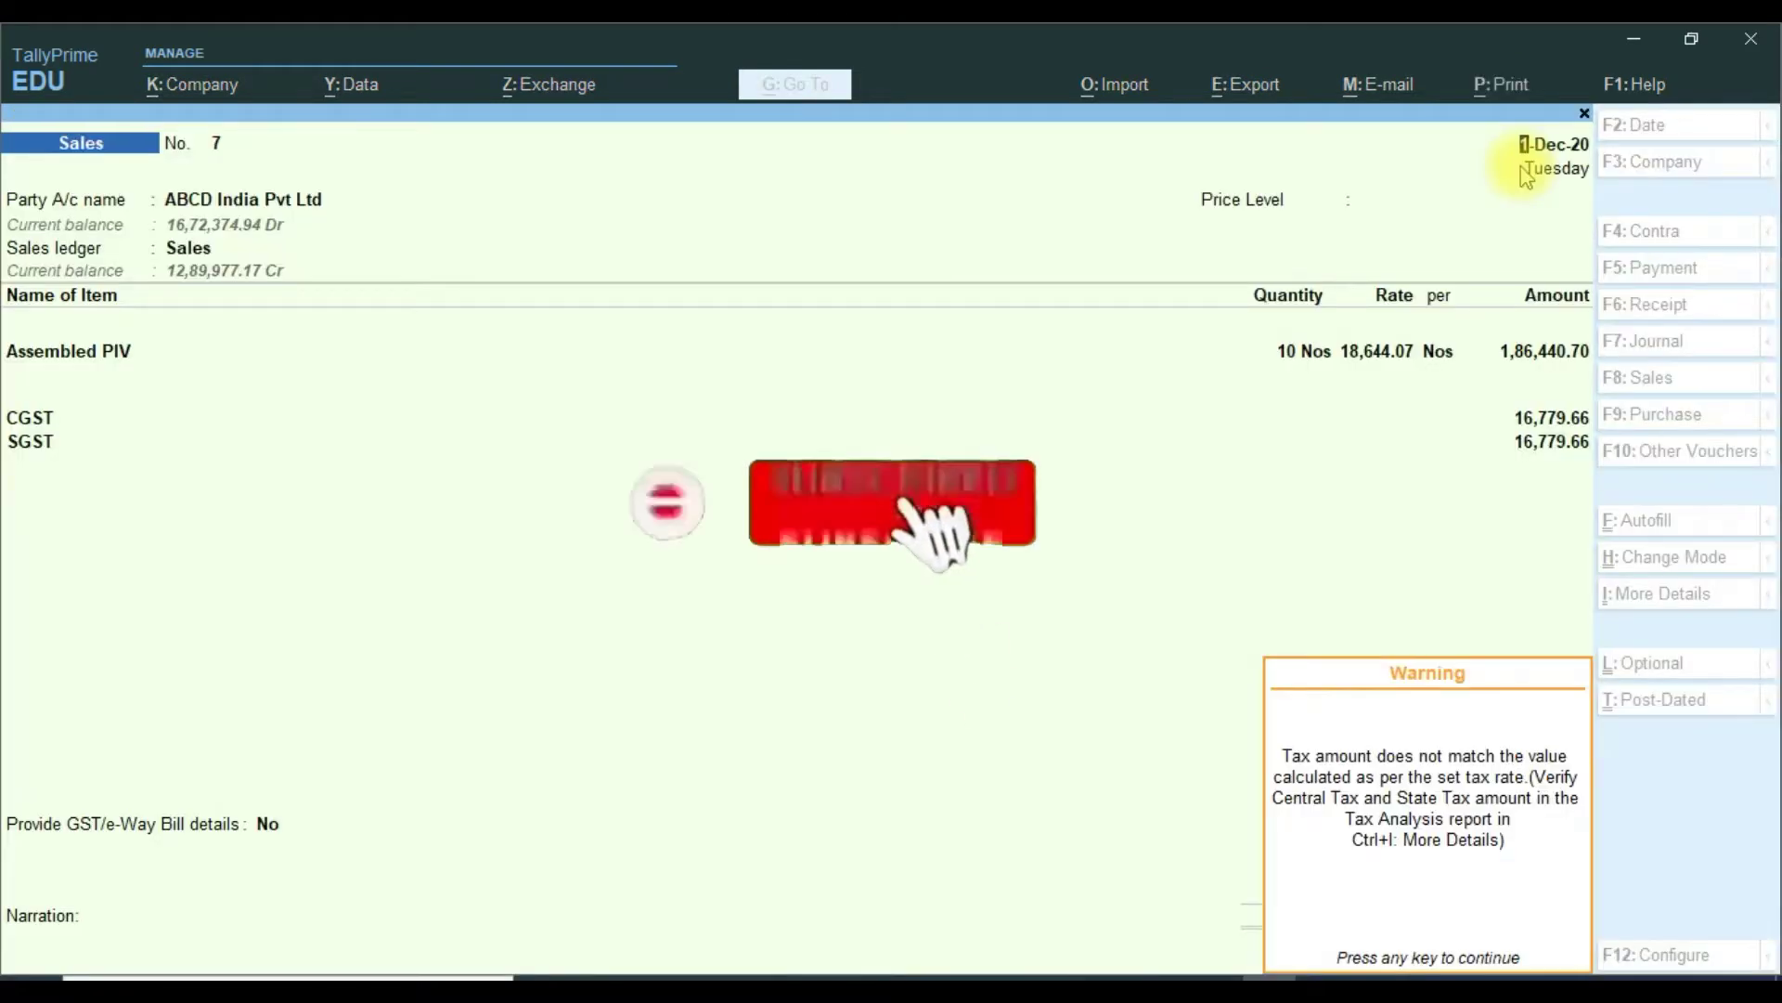
pyautogui.press('Return')
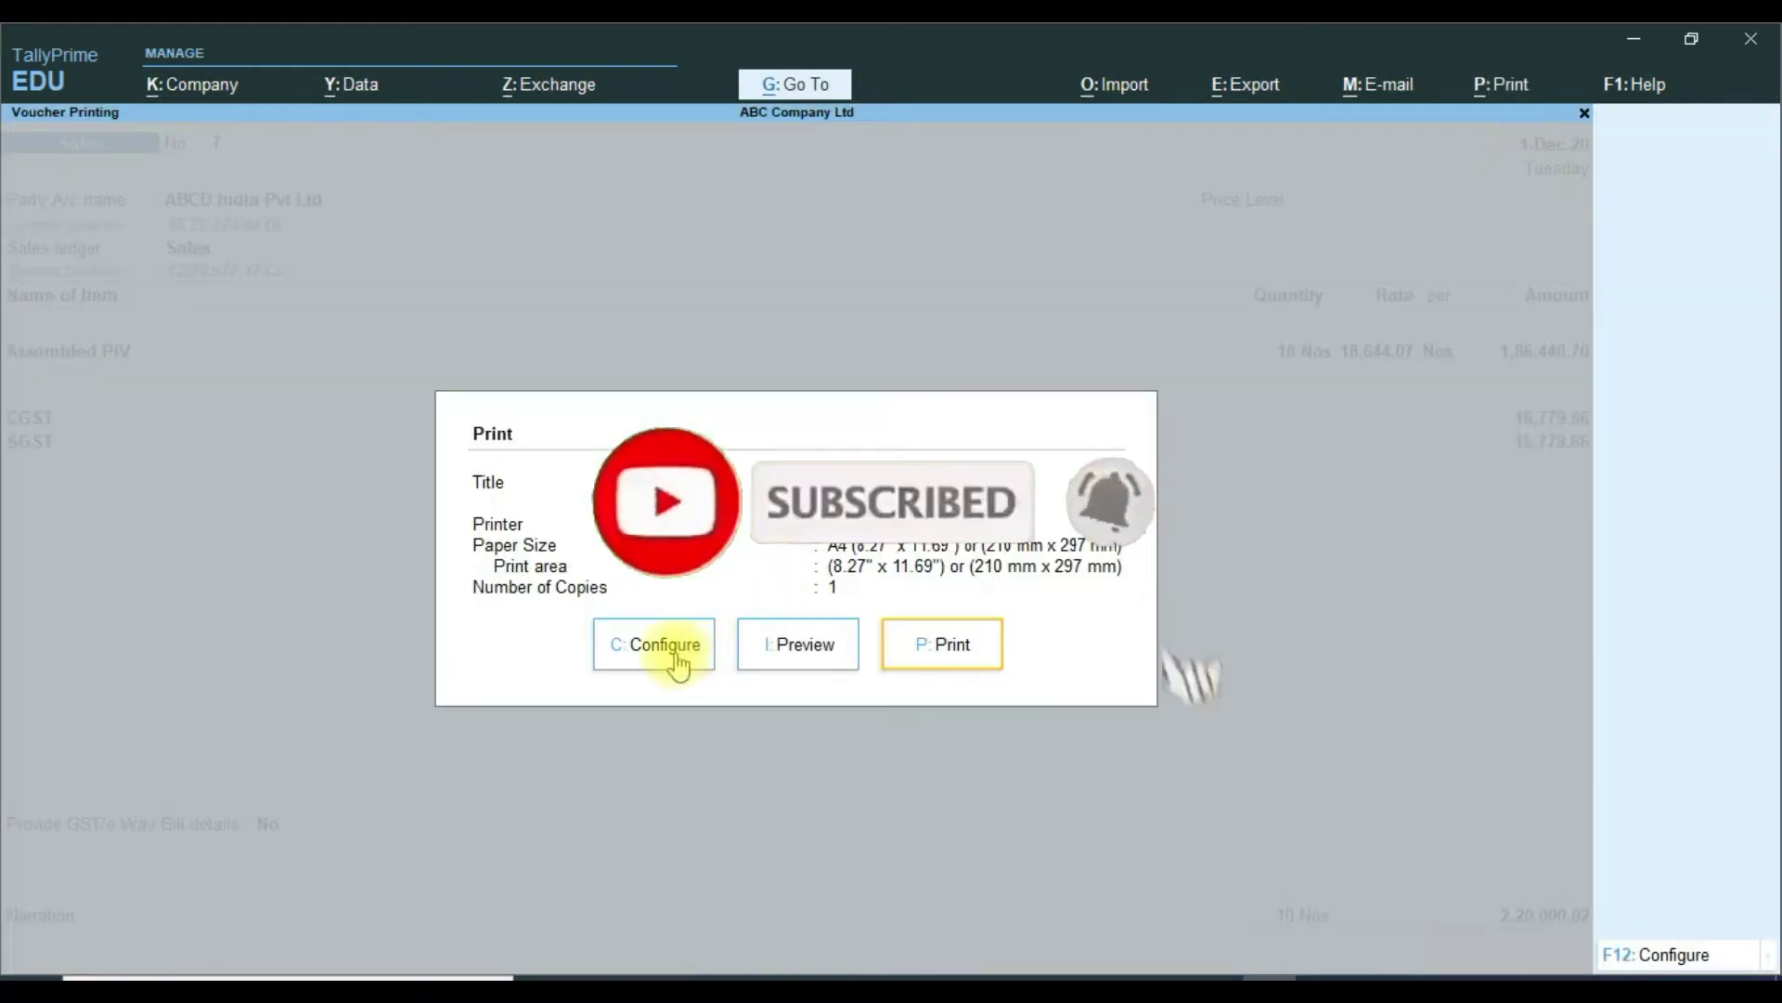
pyautogui.click(788, 666)
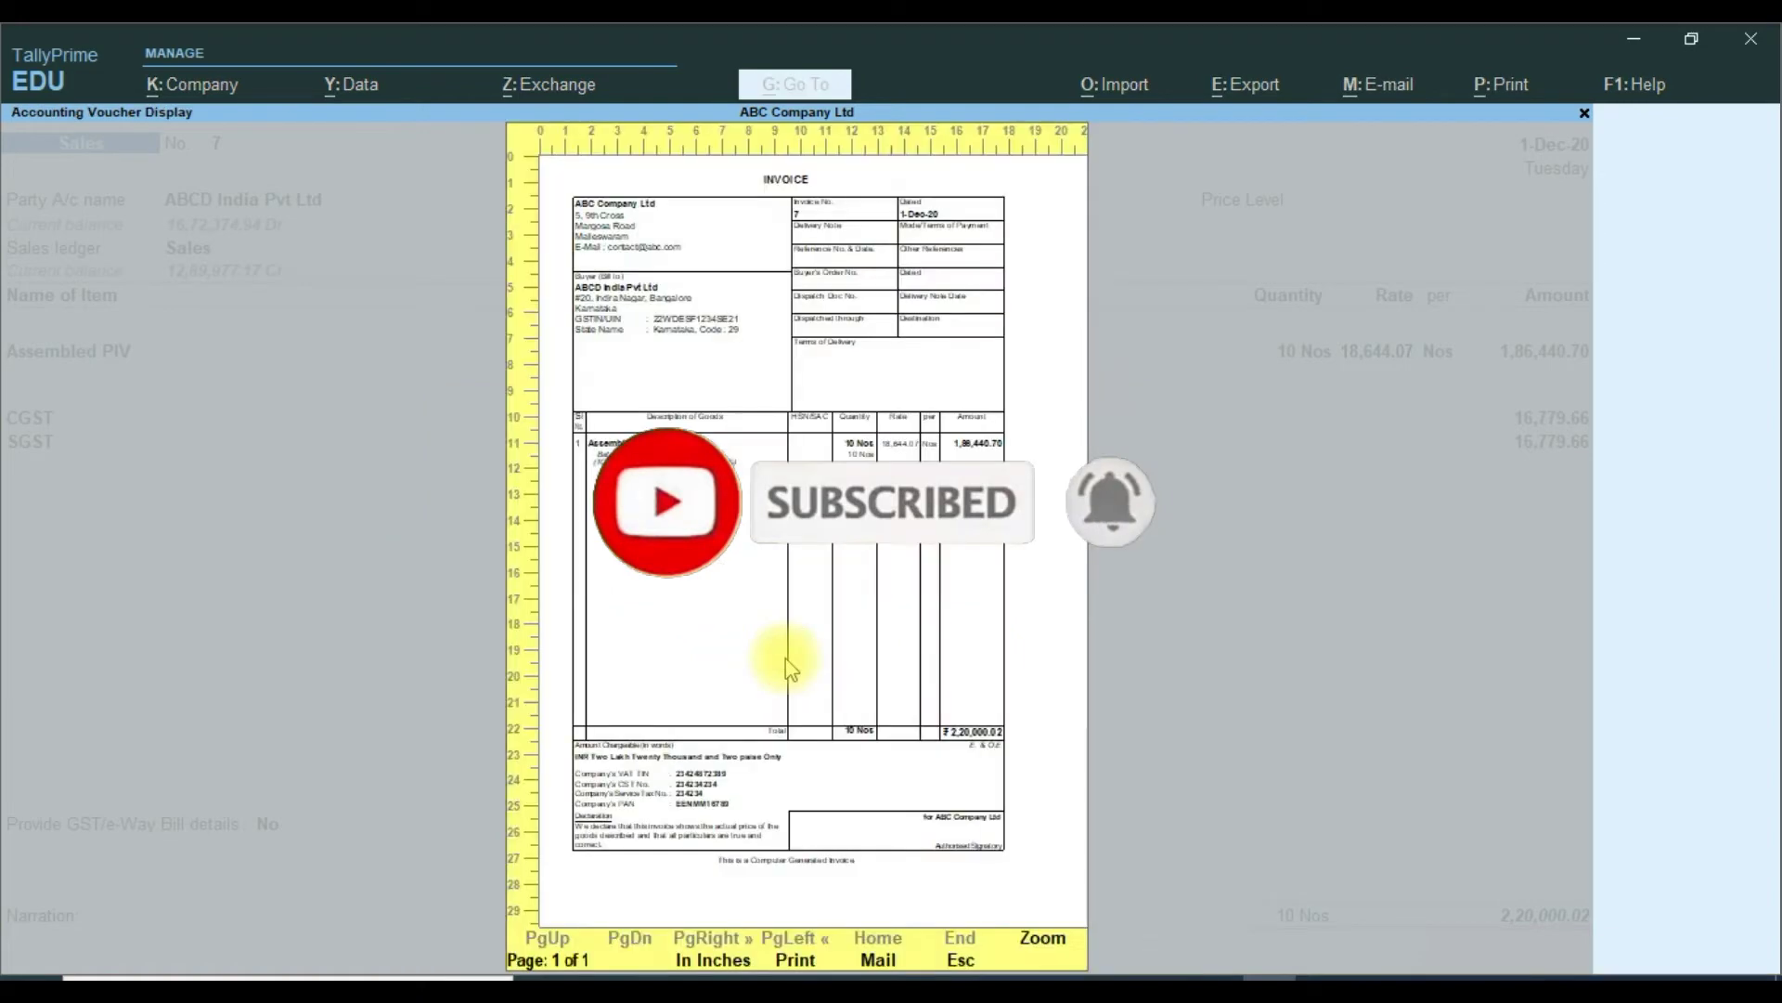
# Step: Zoom in to read the single-item invoice, then close the preview and print settings
pyautogui.click(788, 667)
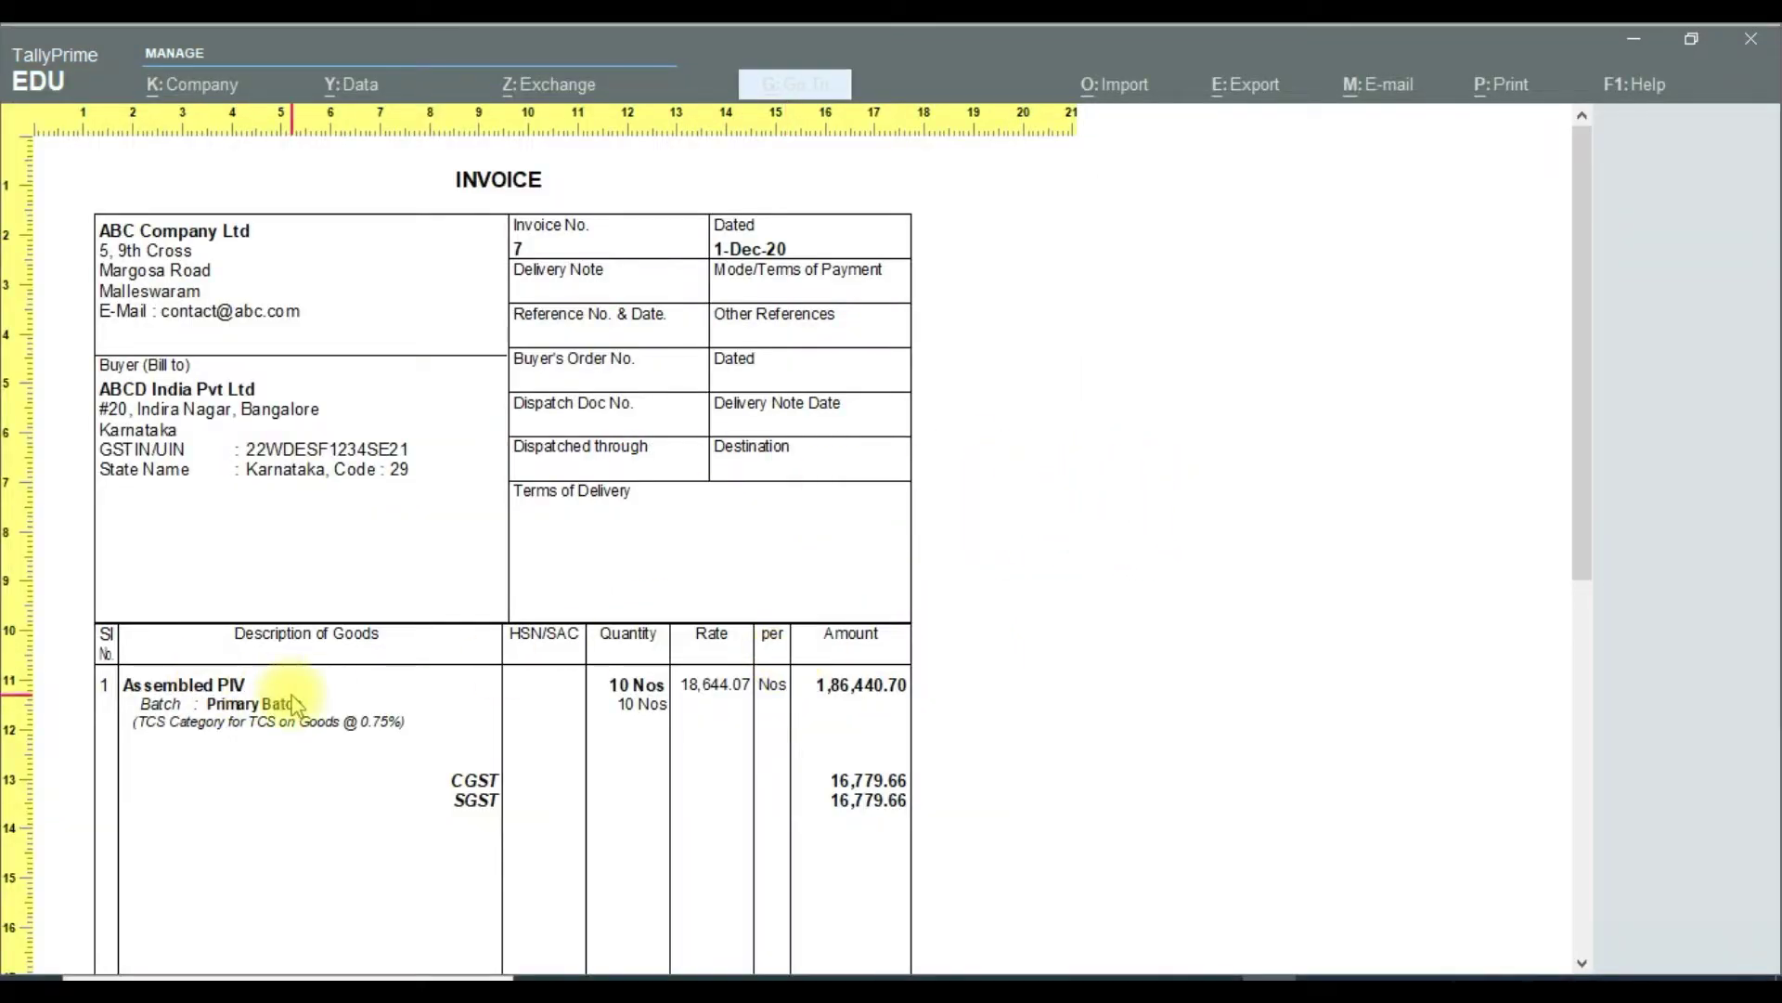
pyautogui.moveTo(1589, 319); pyautogui.dragTo(1575, 553)
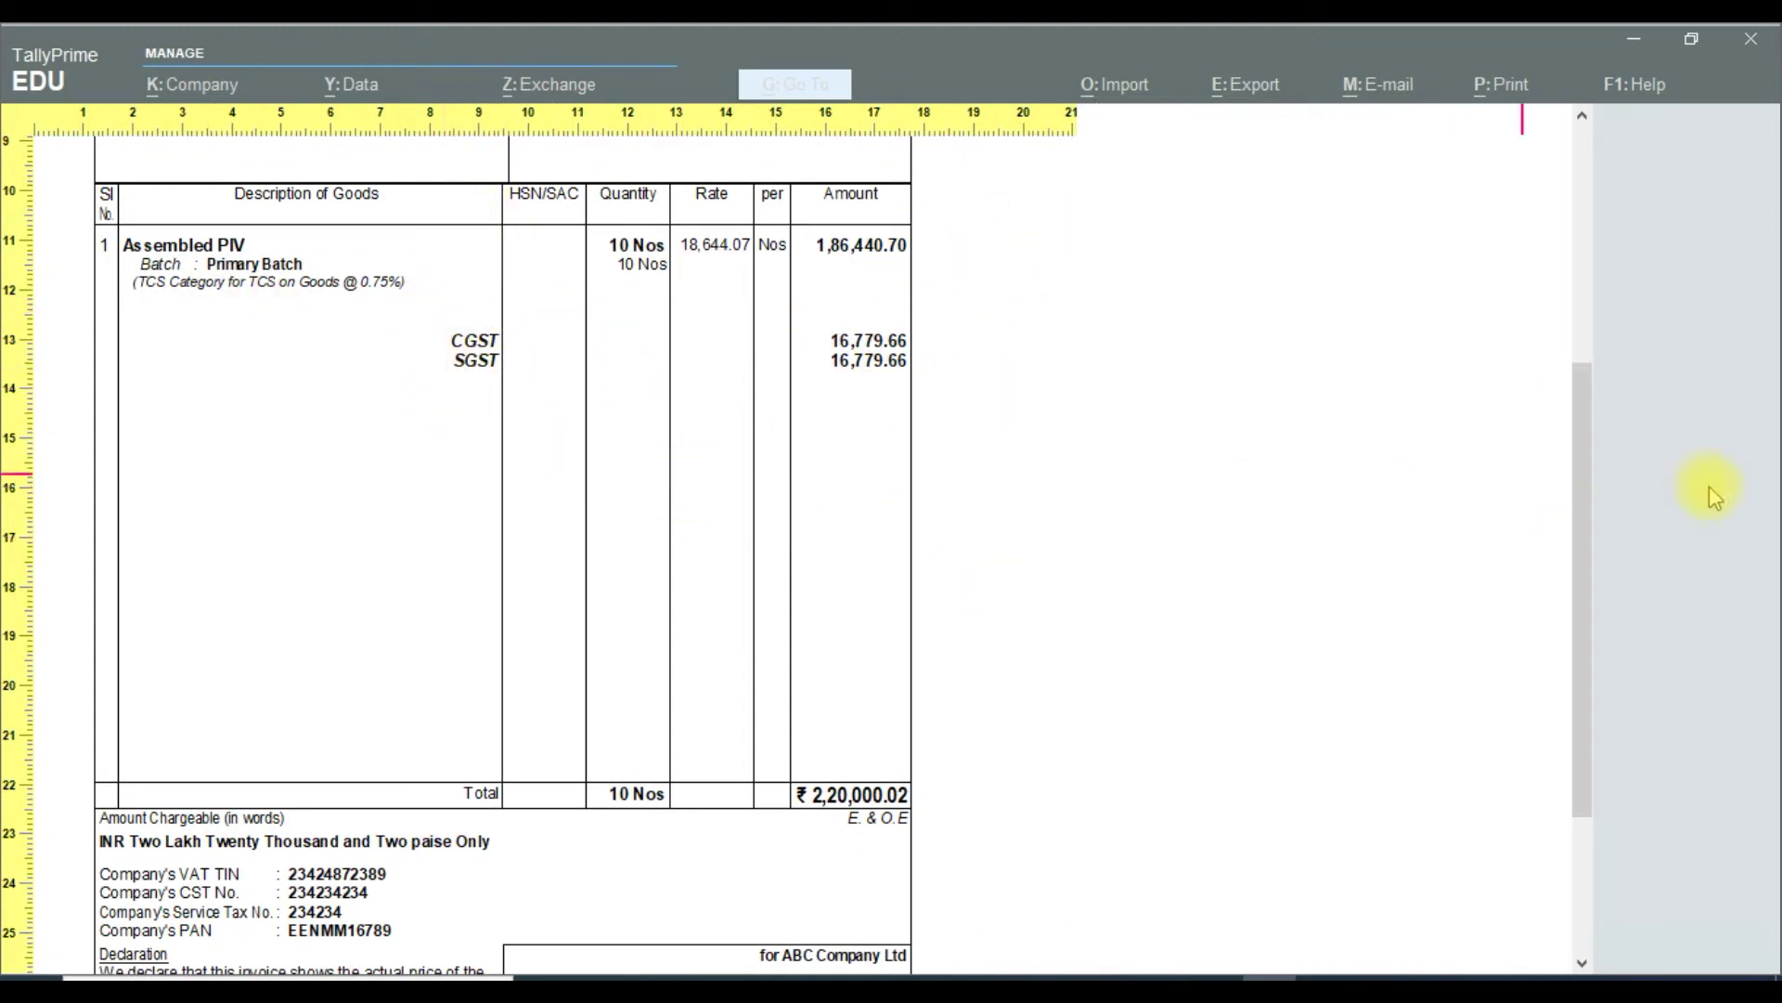
pyautogui.moveTo(1575, 485); pyautogui.dragTo(1549, 253)
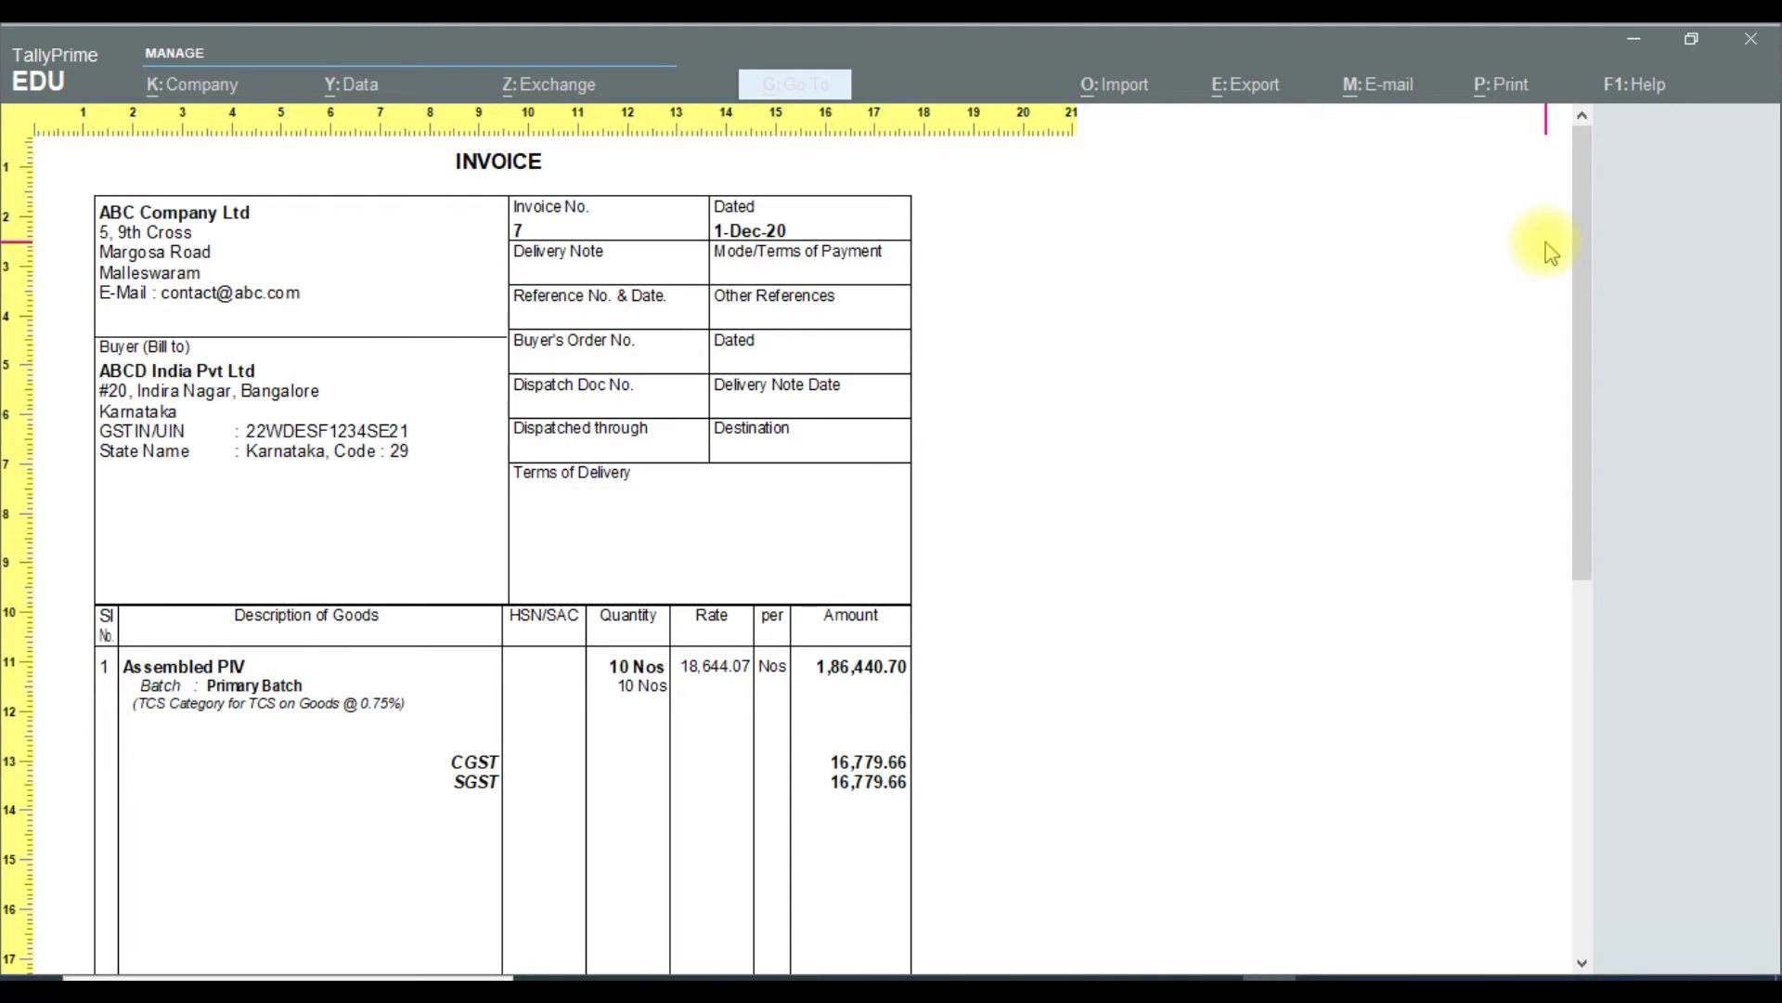
pyautogui.press('z')
pyautogui.press('Escape')
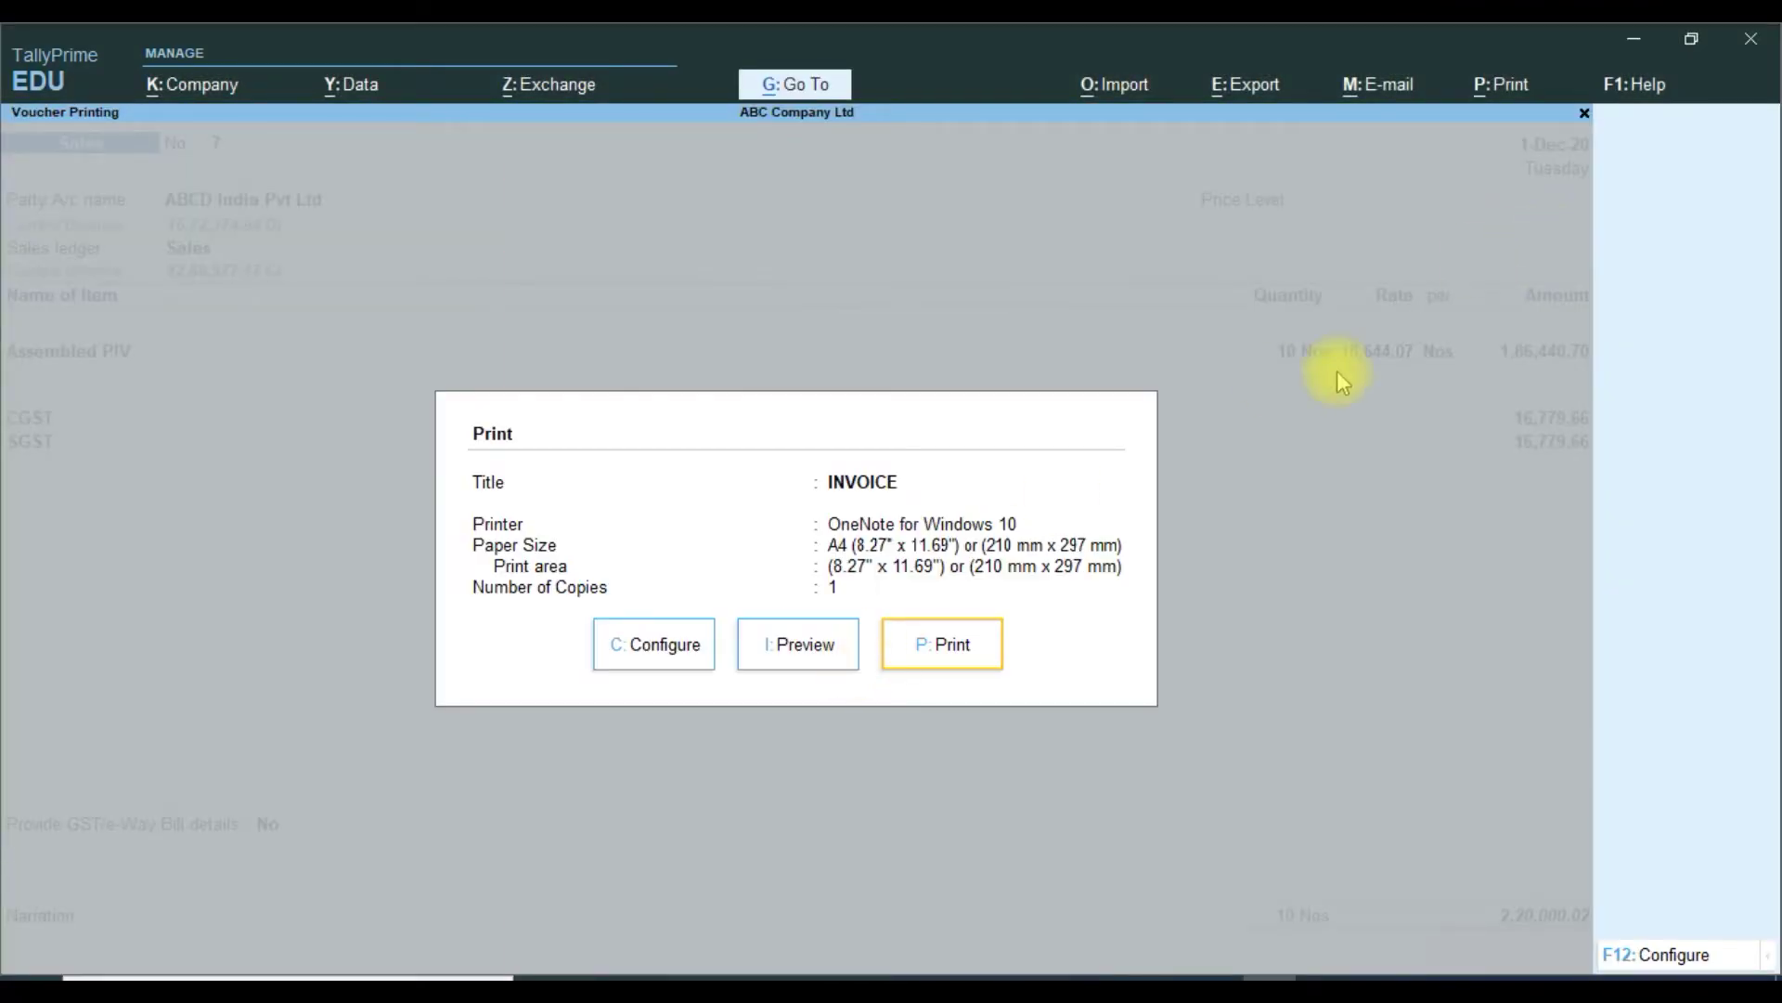
pyautogui.press('Escape')
pyautogui.press('Escape')
# Step: Quit voucher 7, open Sales voucher 8 (11,07,884.07) and bring up its A4 invoice printing
pyautogui.press('y')
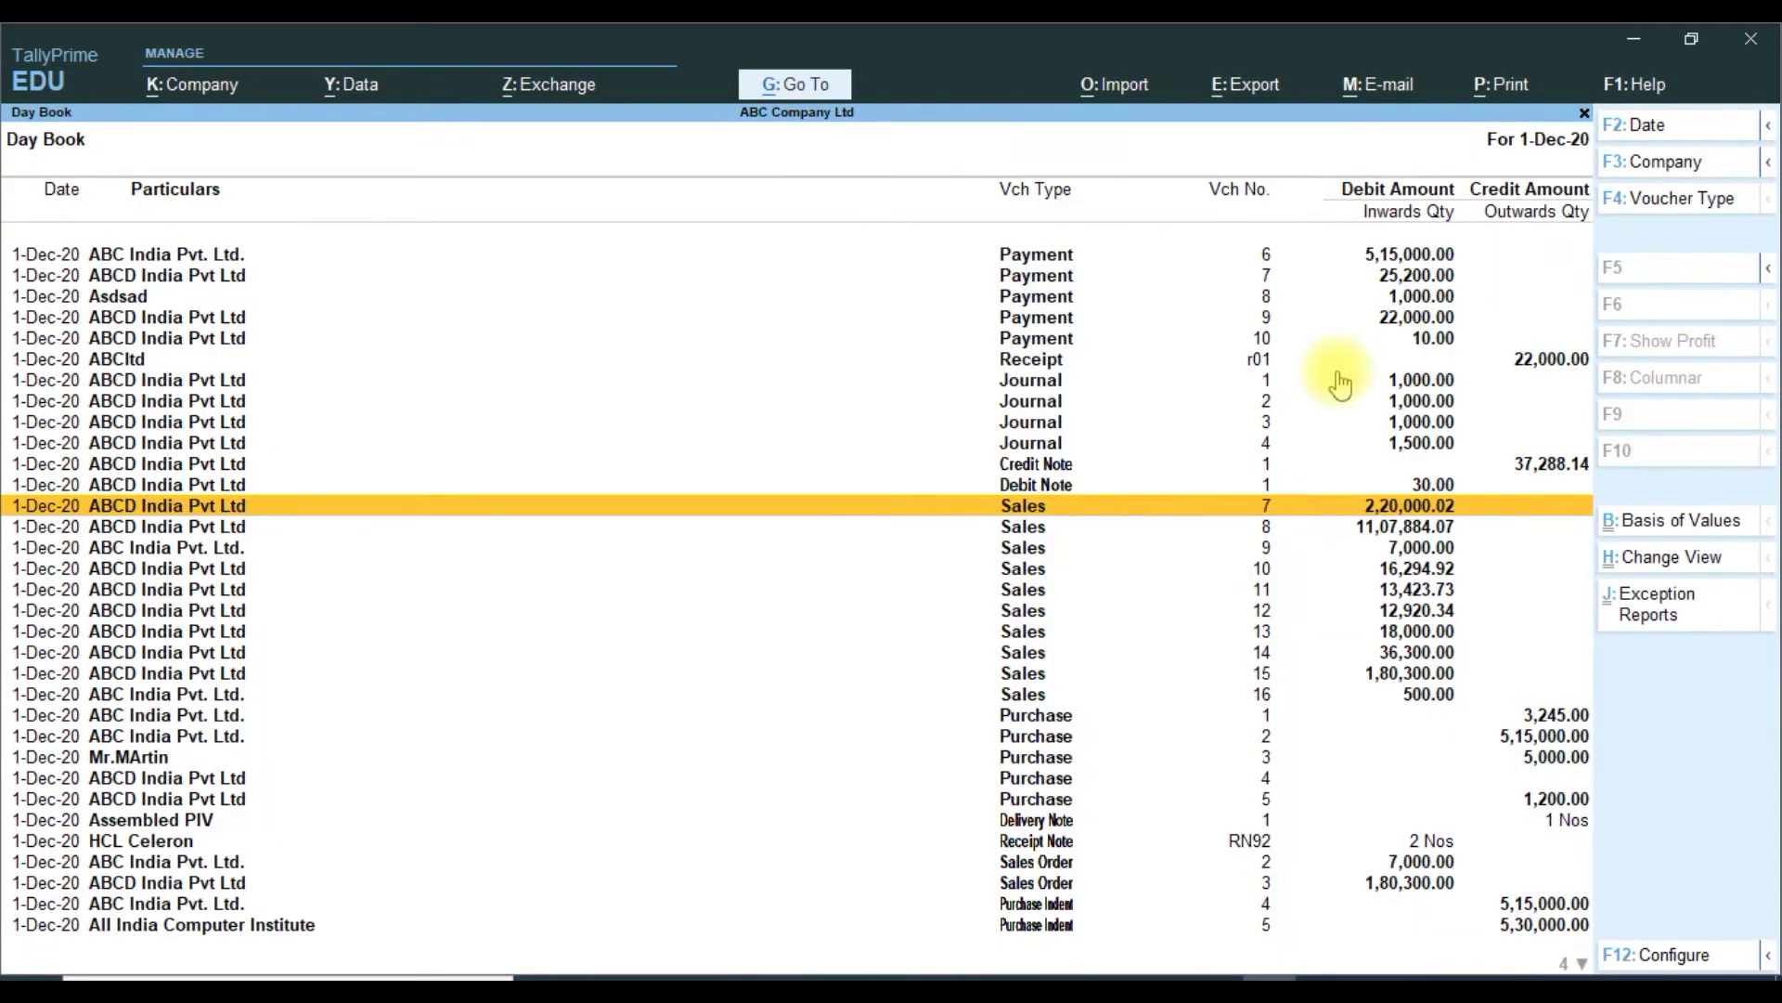
pyautogui.press('Down')
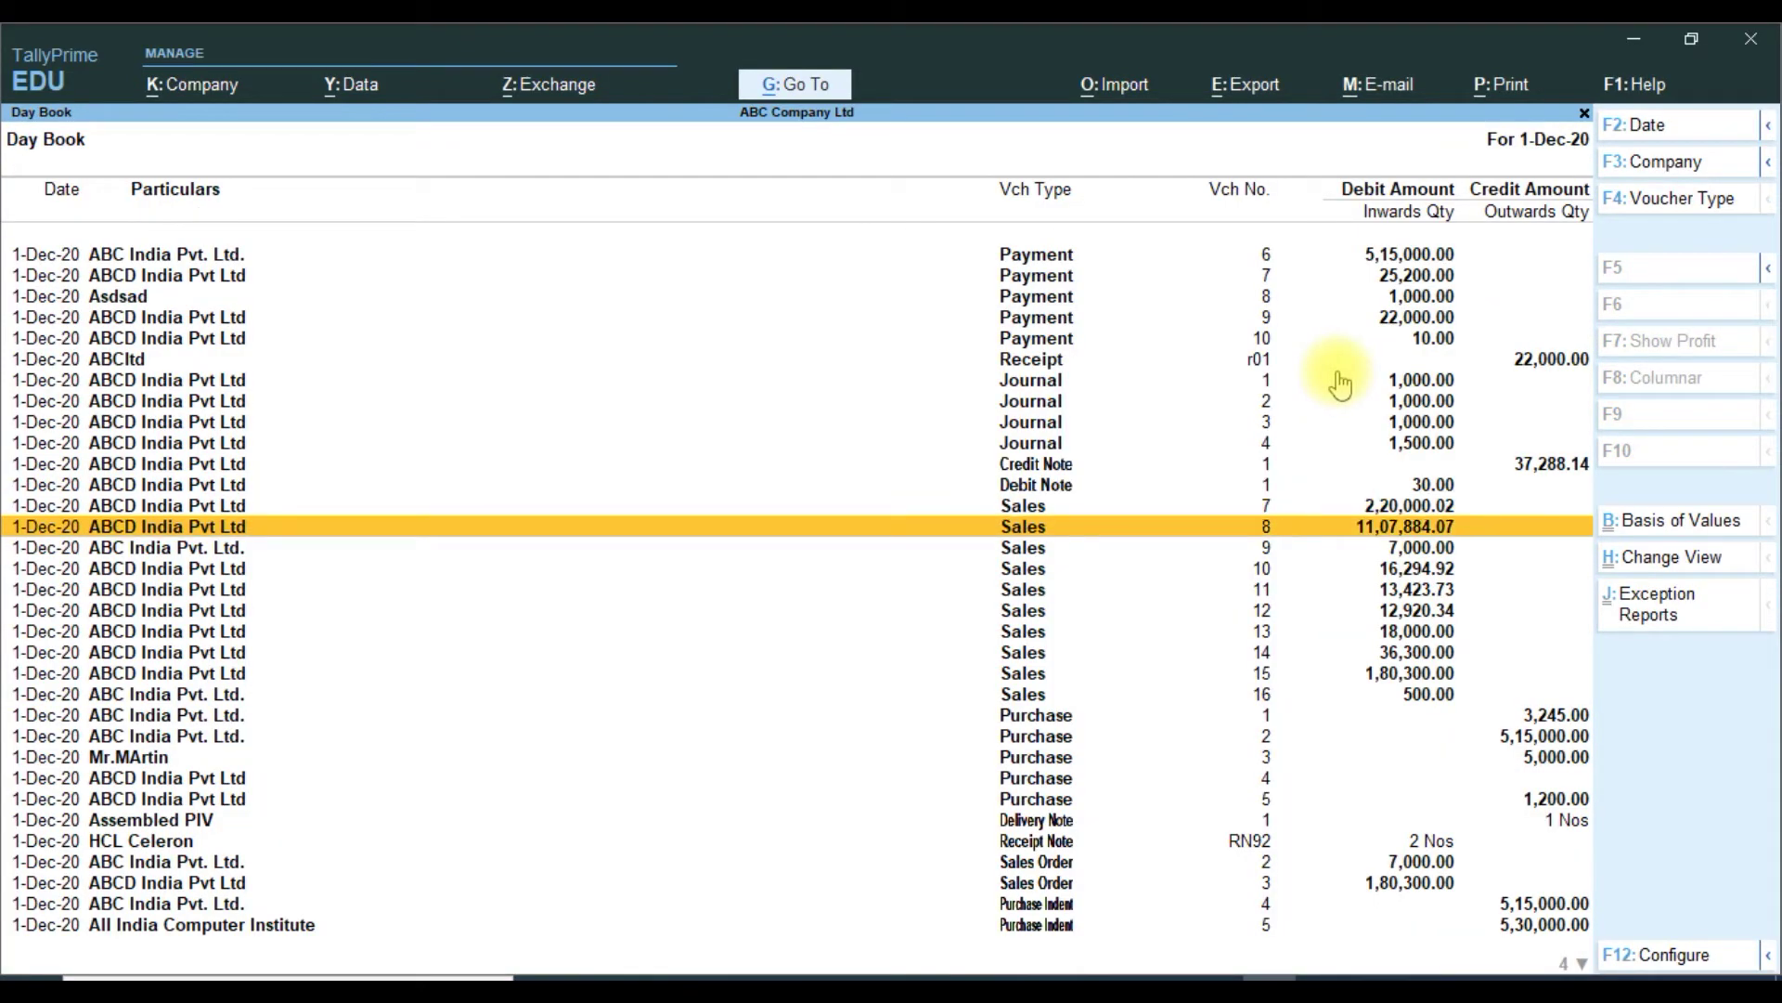
pyautogui.press('Return')
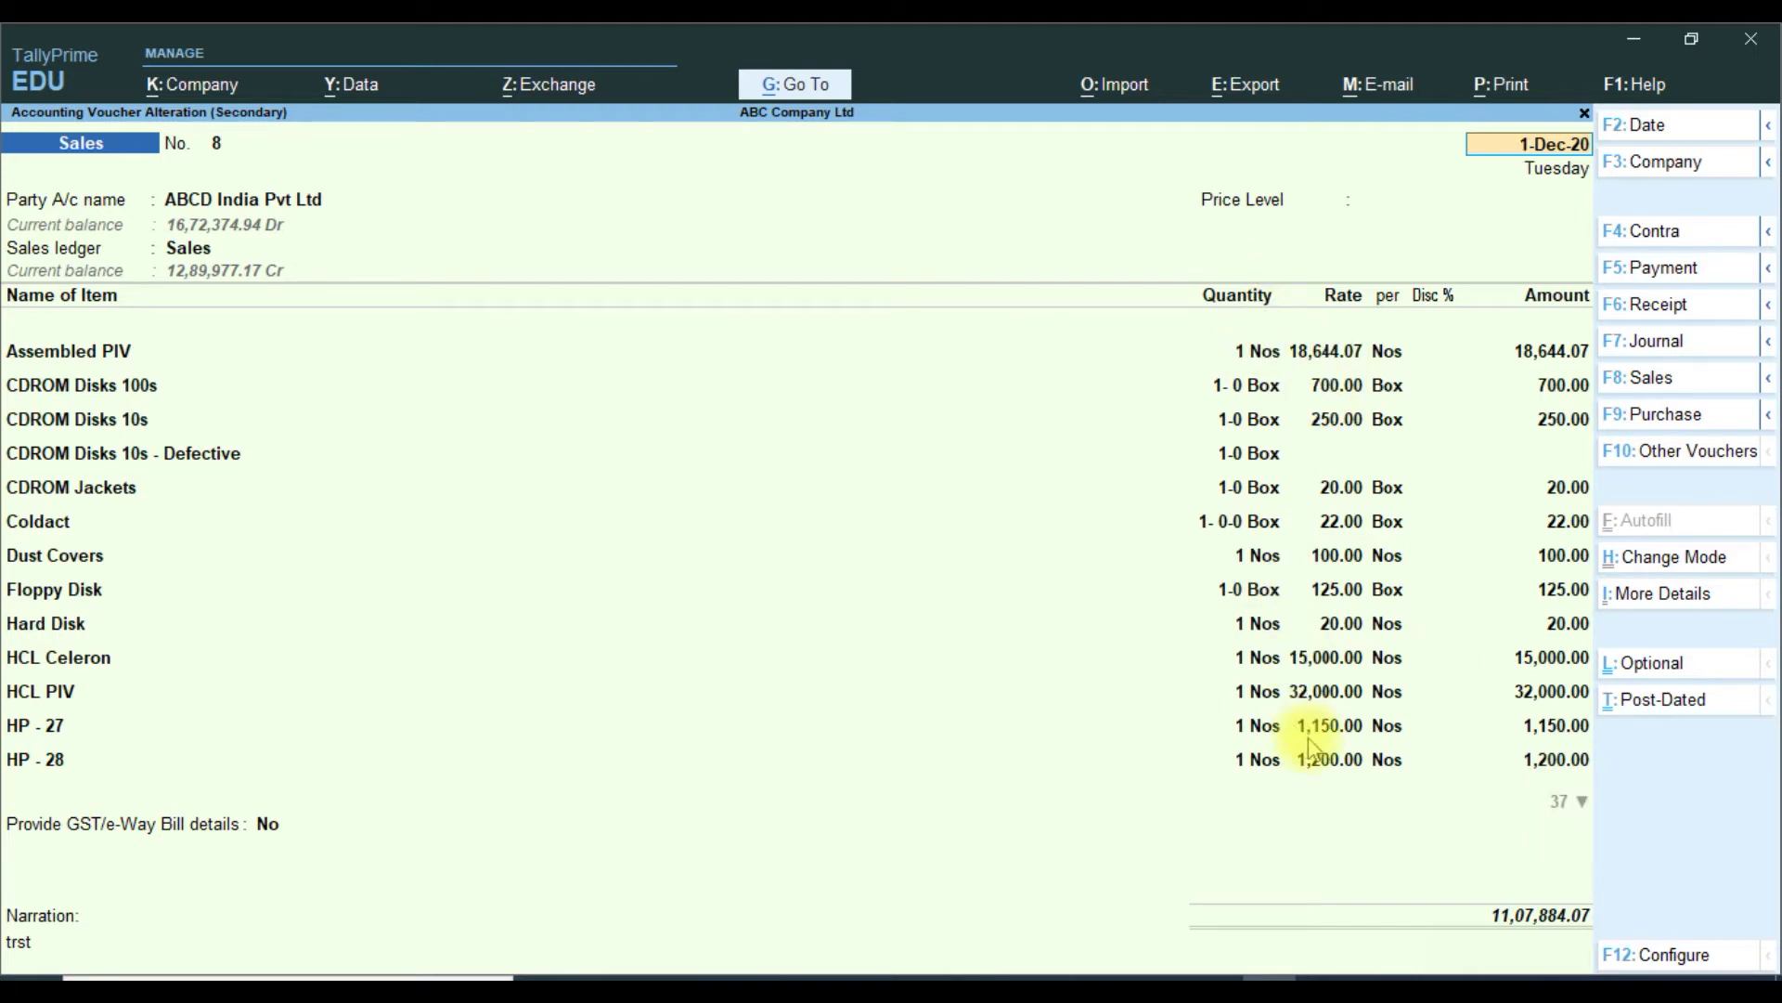
pyautogui.click(1502, 85)
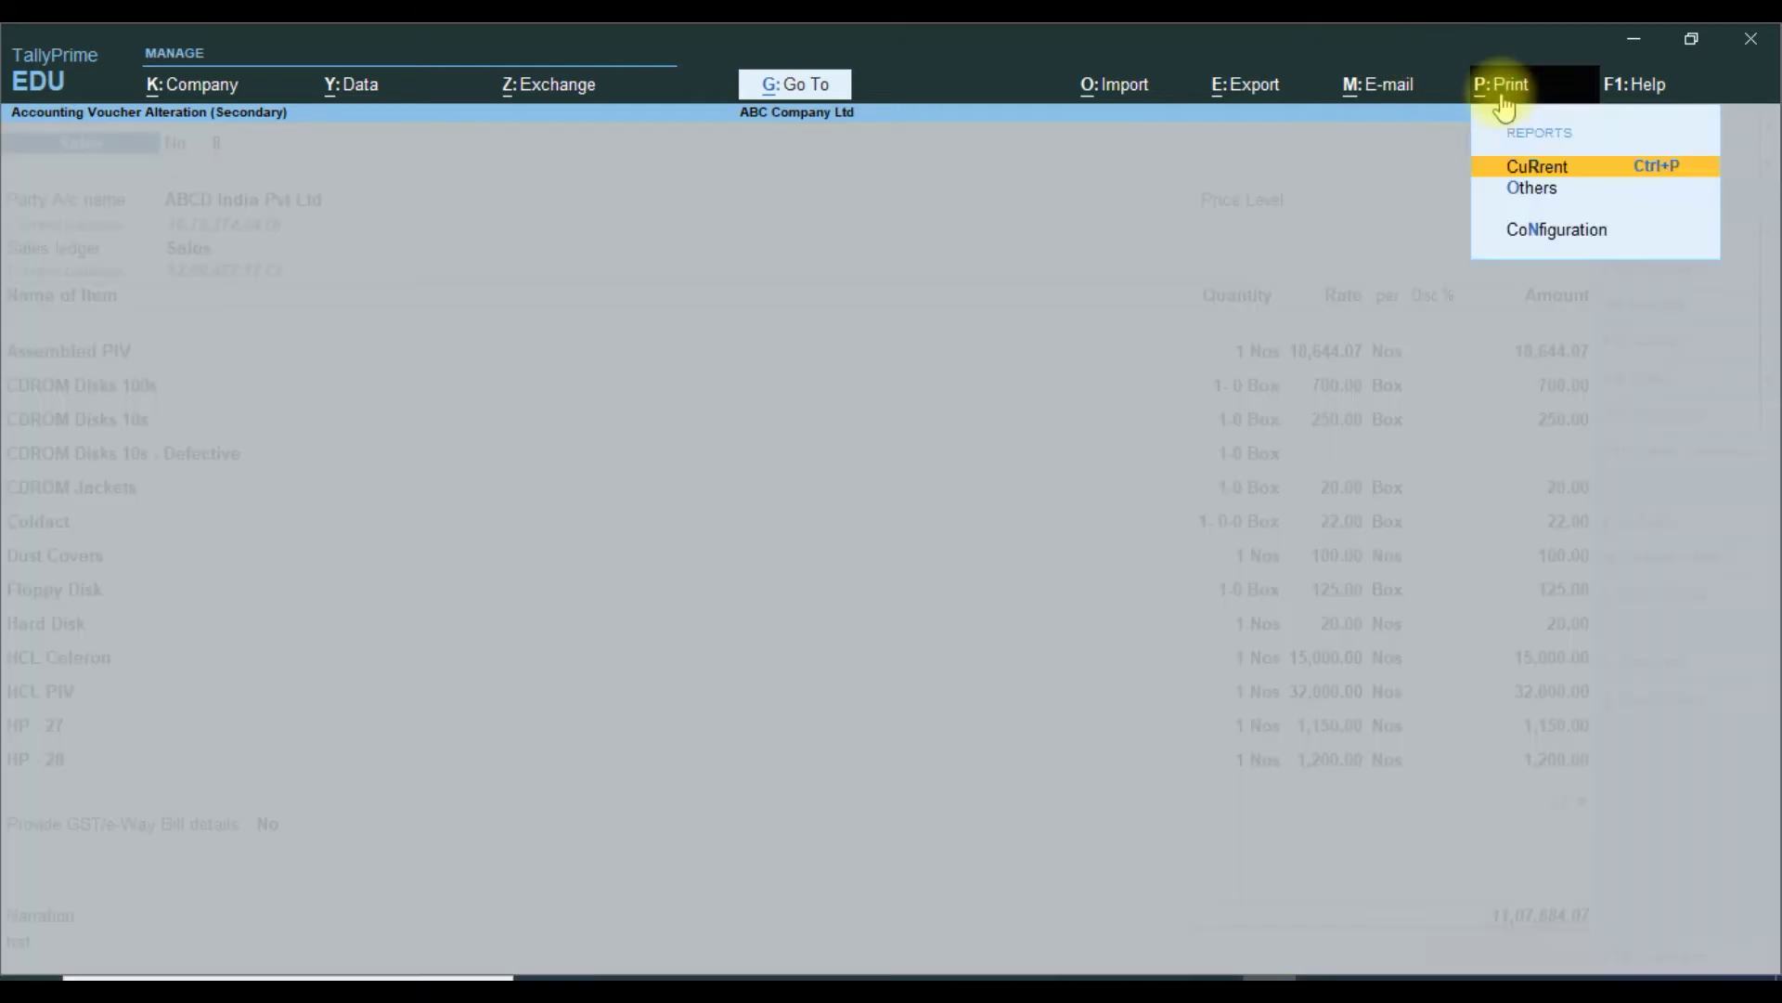
pyautogui.click(1540, 172)
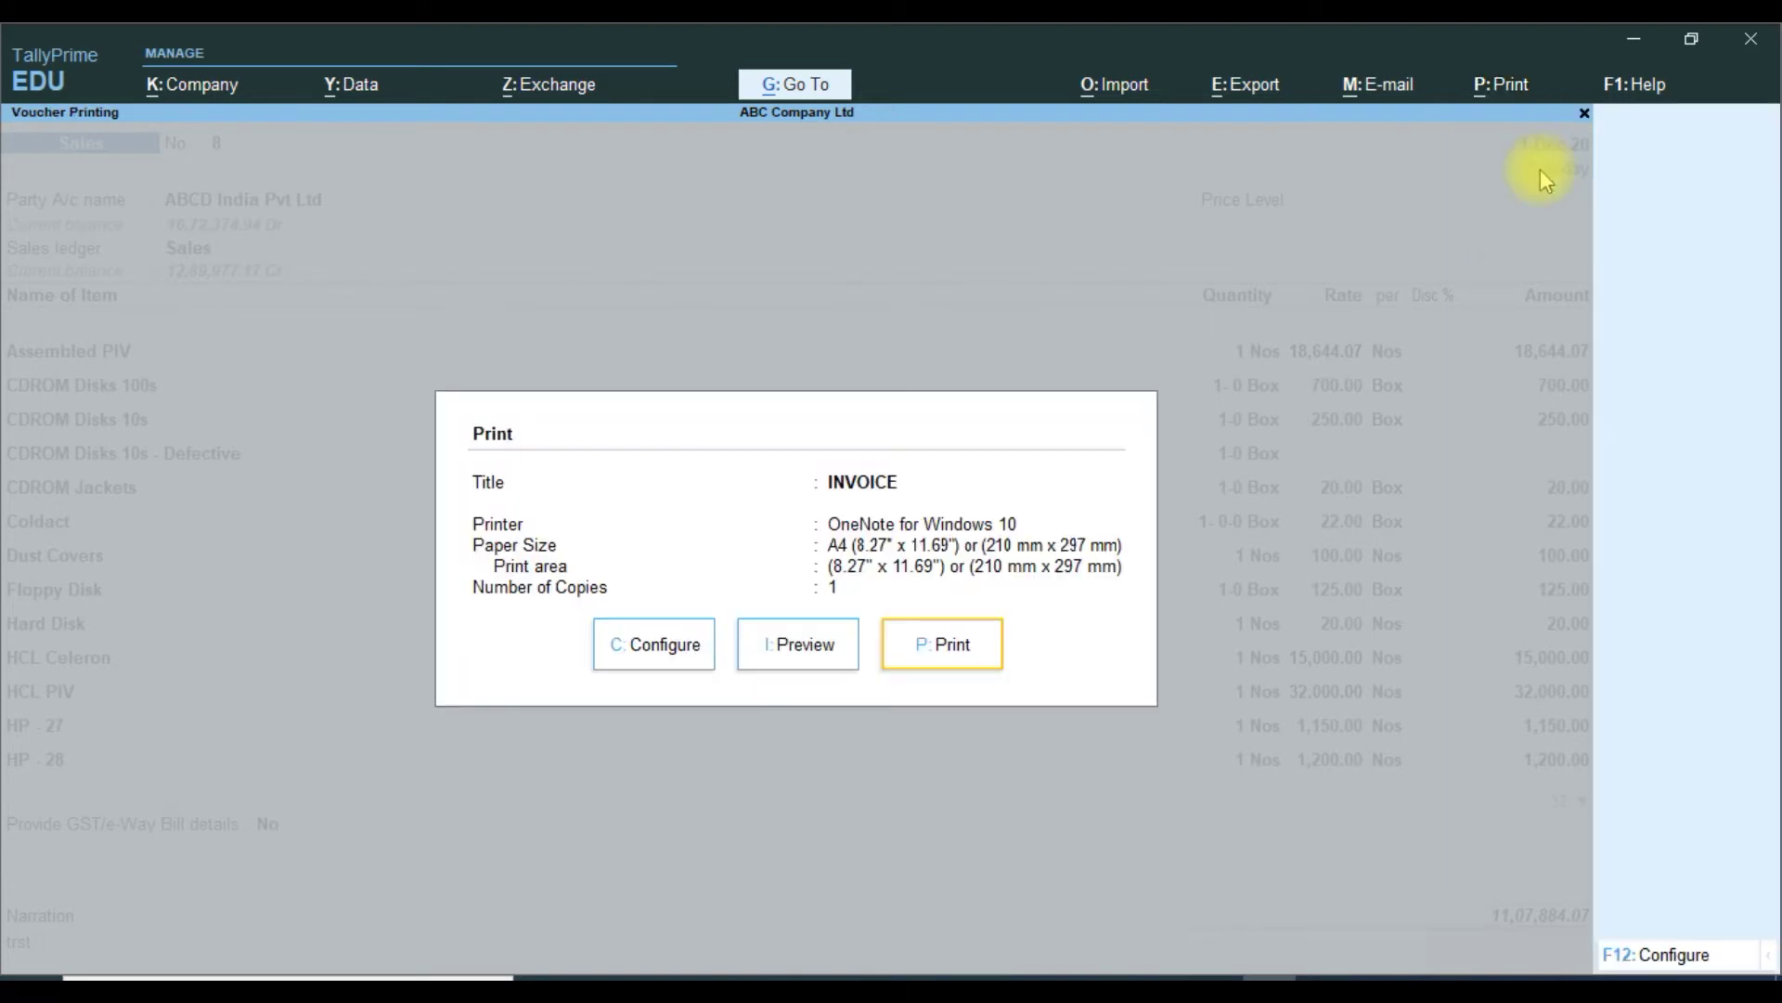
# Step: Preview voucher 8's invoice and page through all six pages, ending on the totals page
pyautogui.click(794, 650)
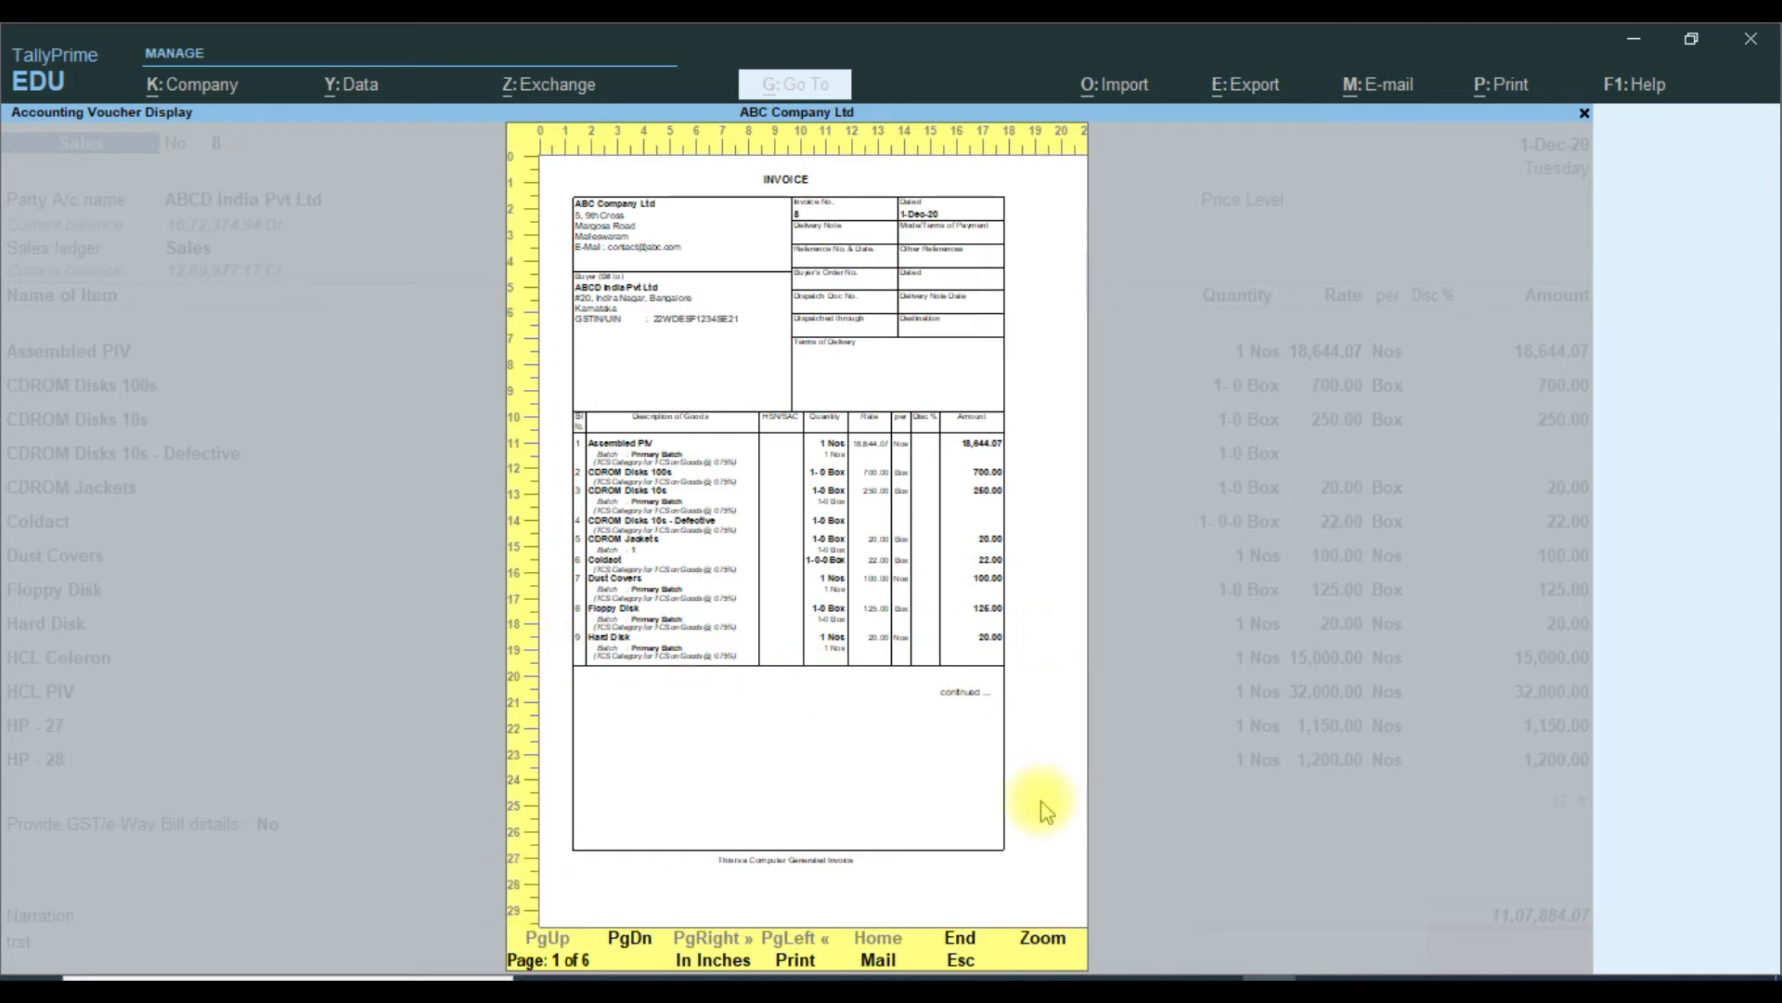
pyautogui.press('pagedown')
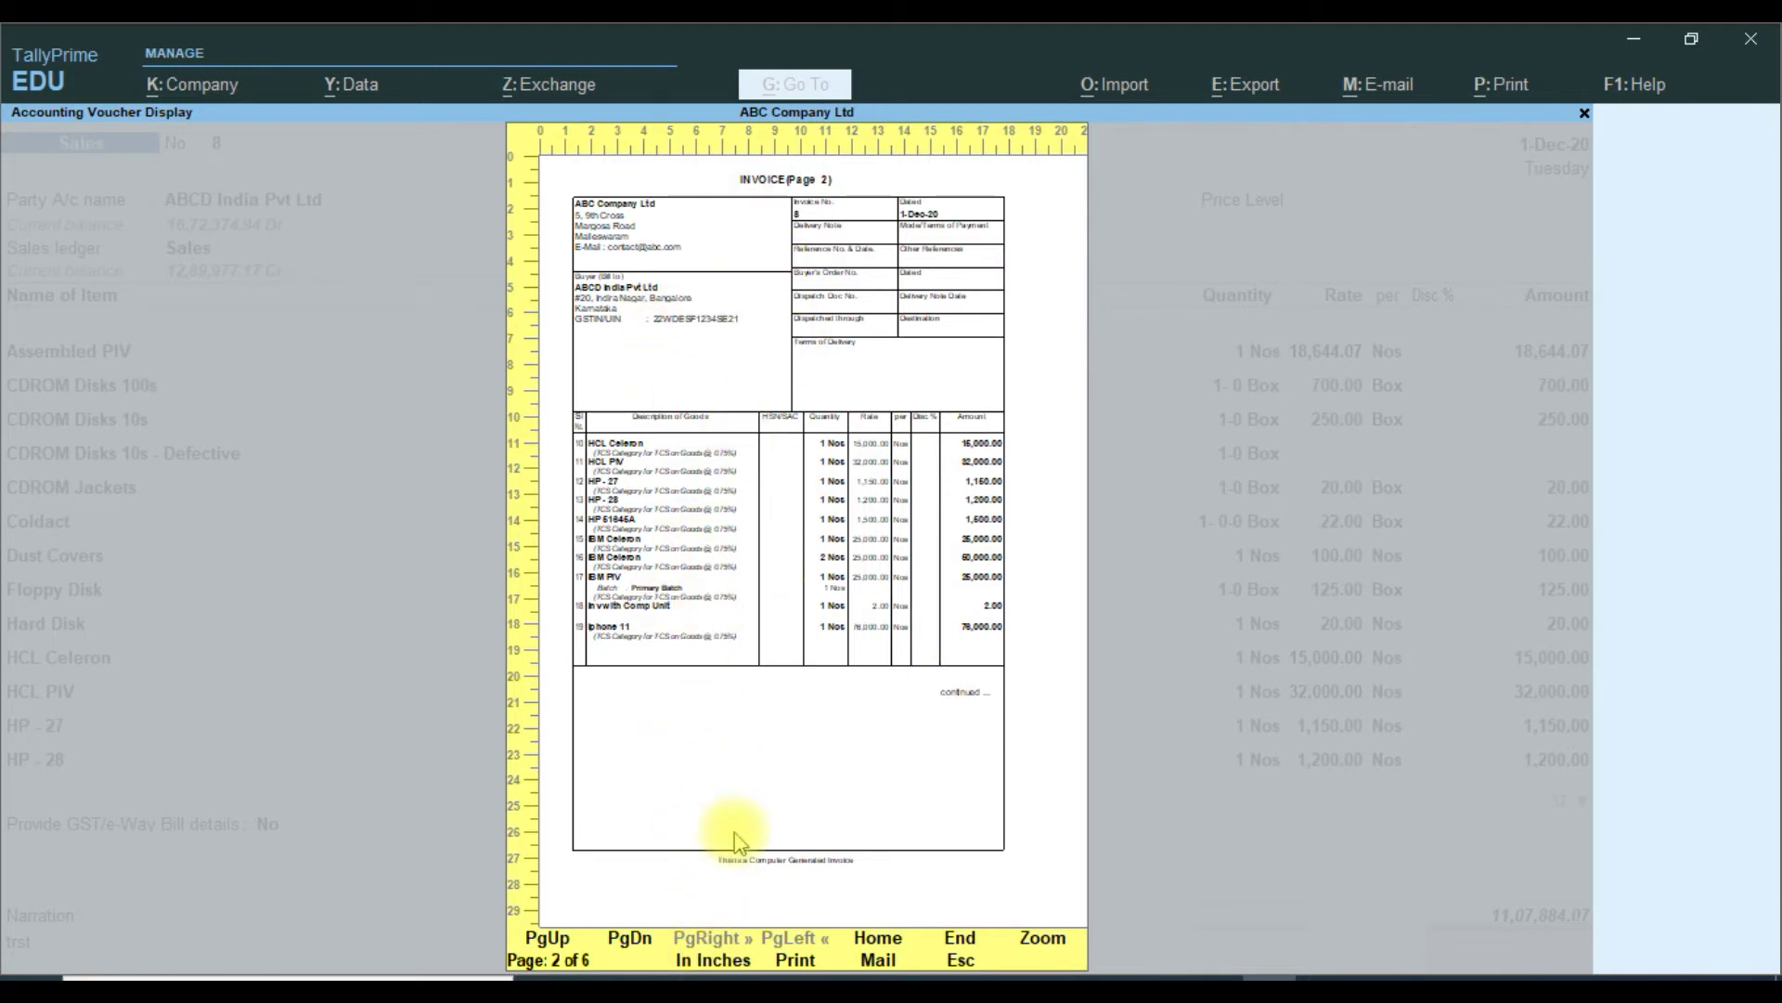
pyautogui.press('pagedown')
pyautogui.press('pagedown')
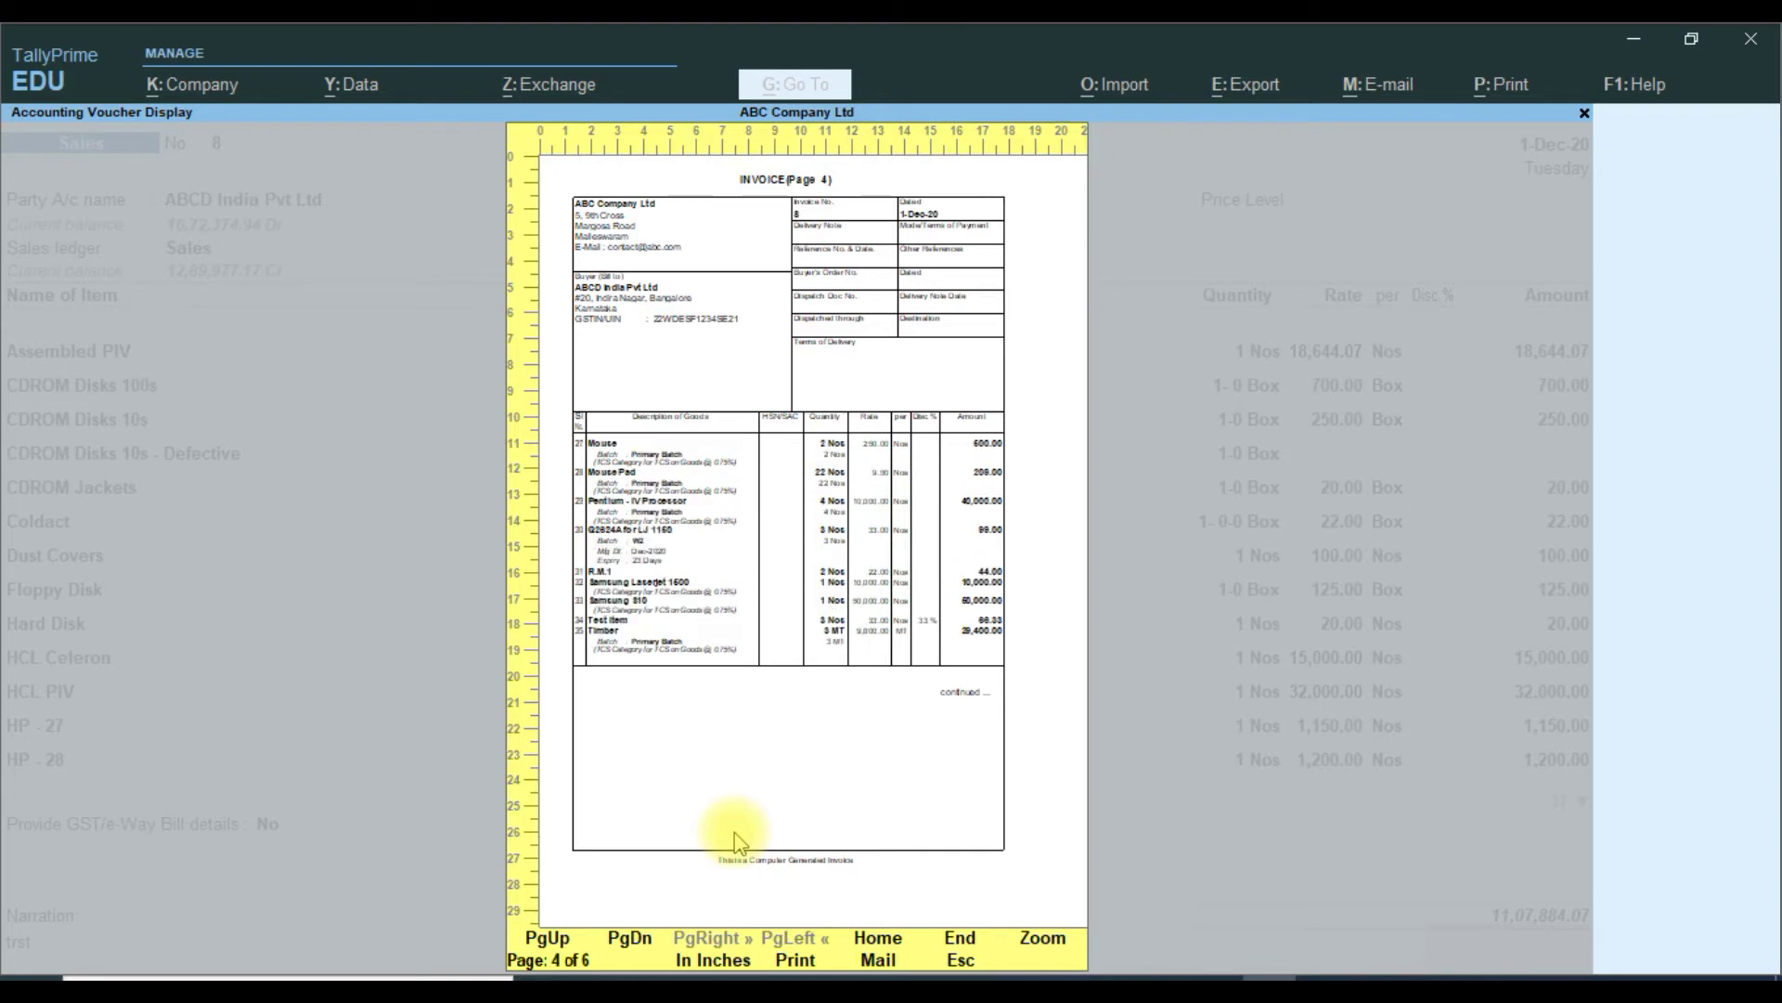
pyautogui.press('pagedown')
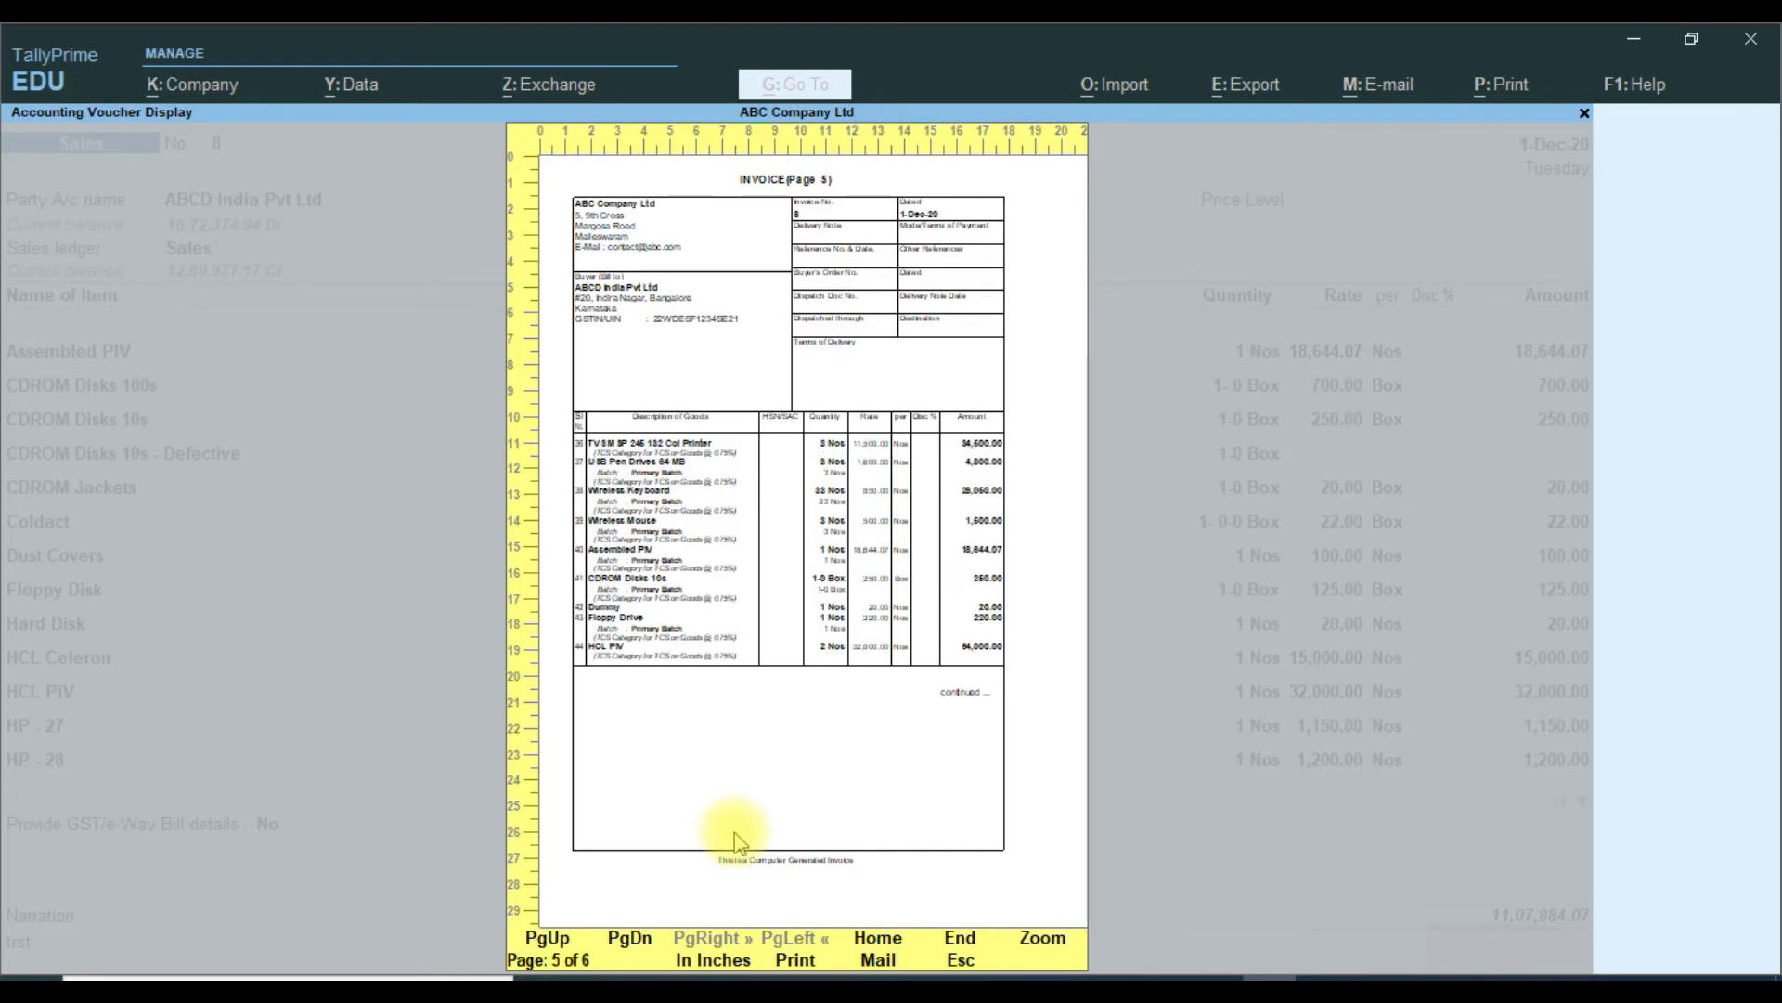
pyautogui.press('pagedown')
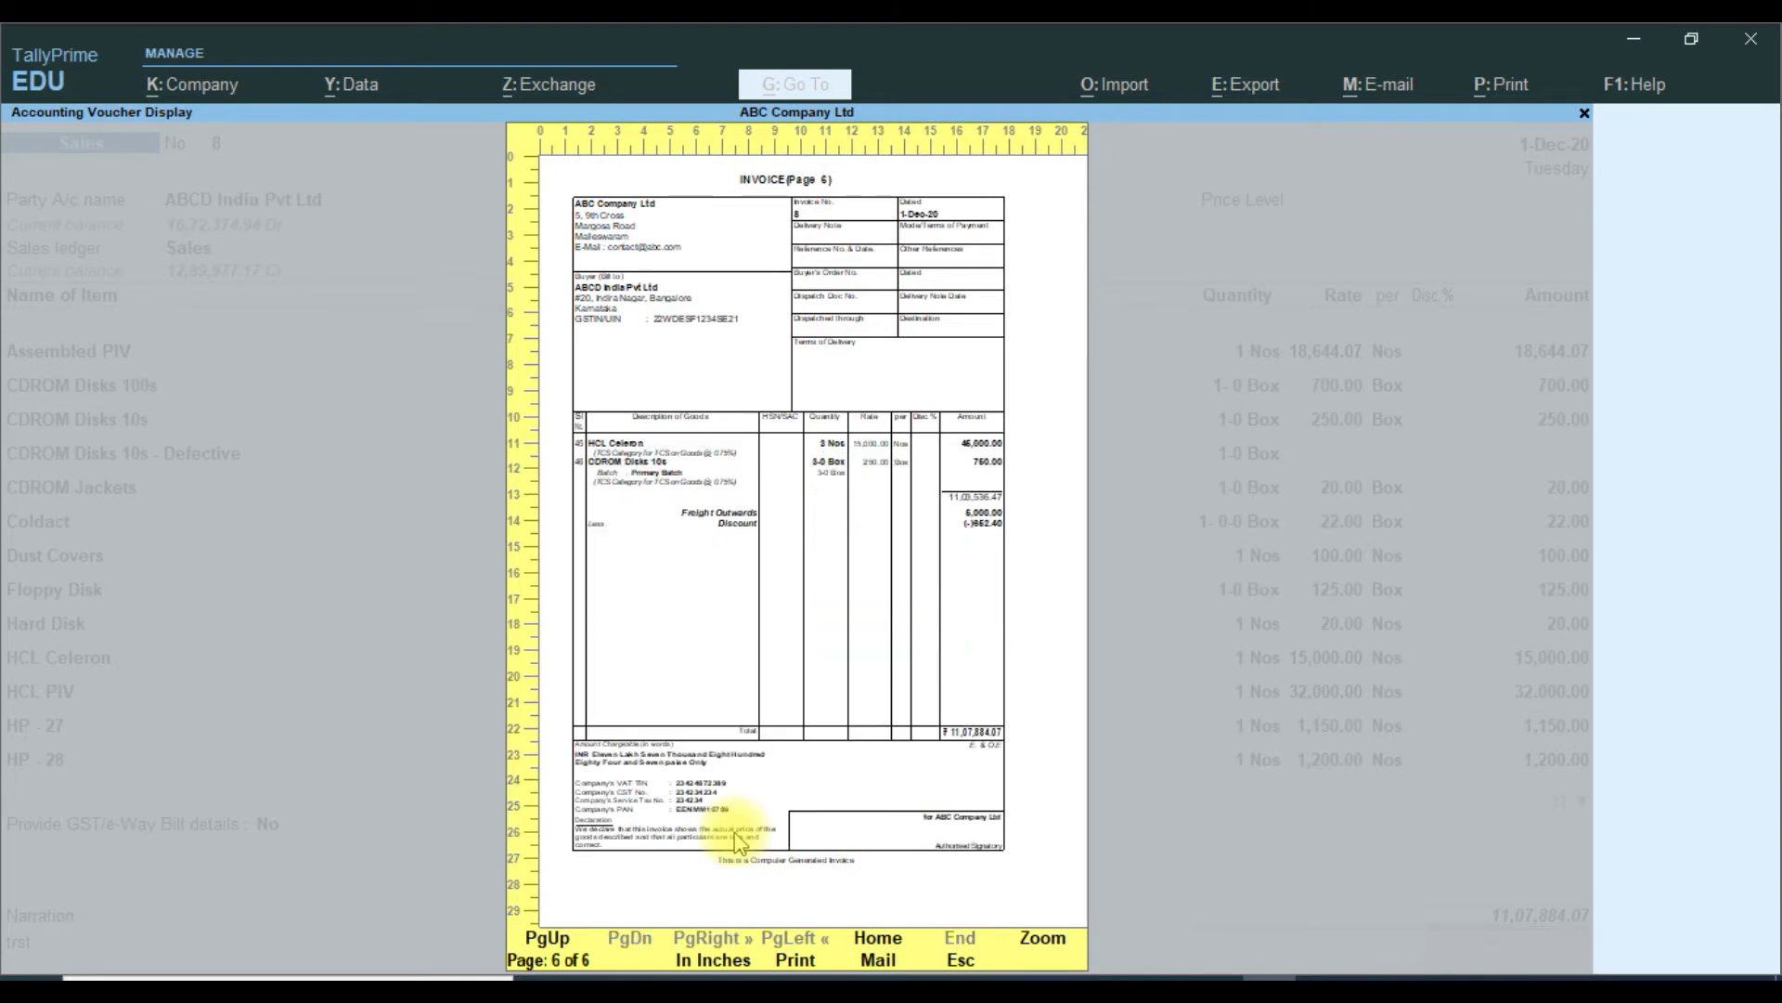
pyautogui.press('pageup')
pyautogui.press('pageup')
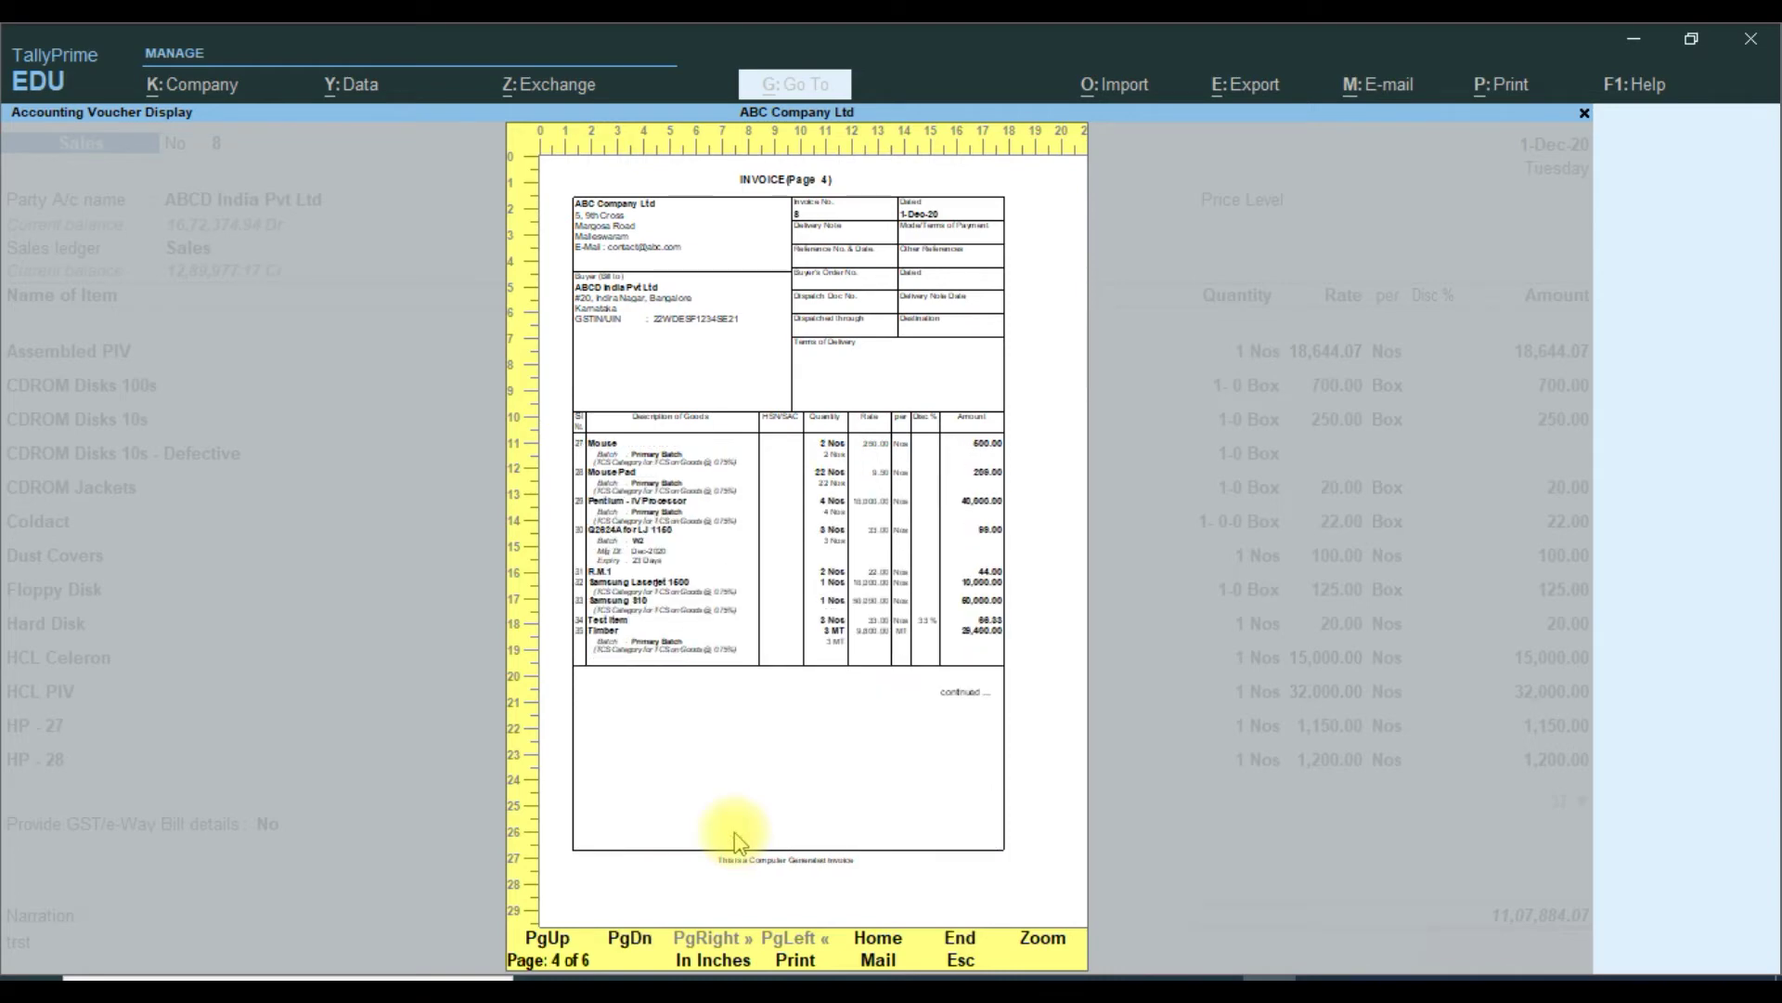
pyautogui.press('pageup')
pyautogui.press('pageup')
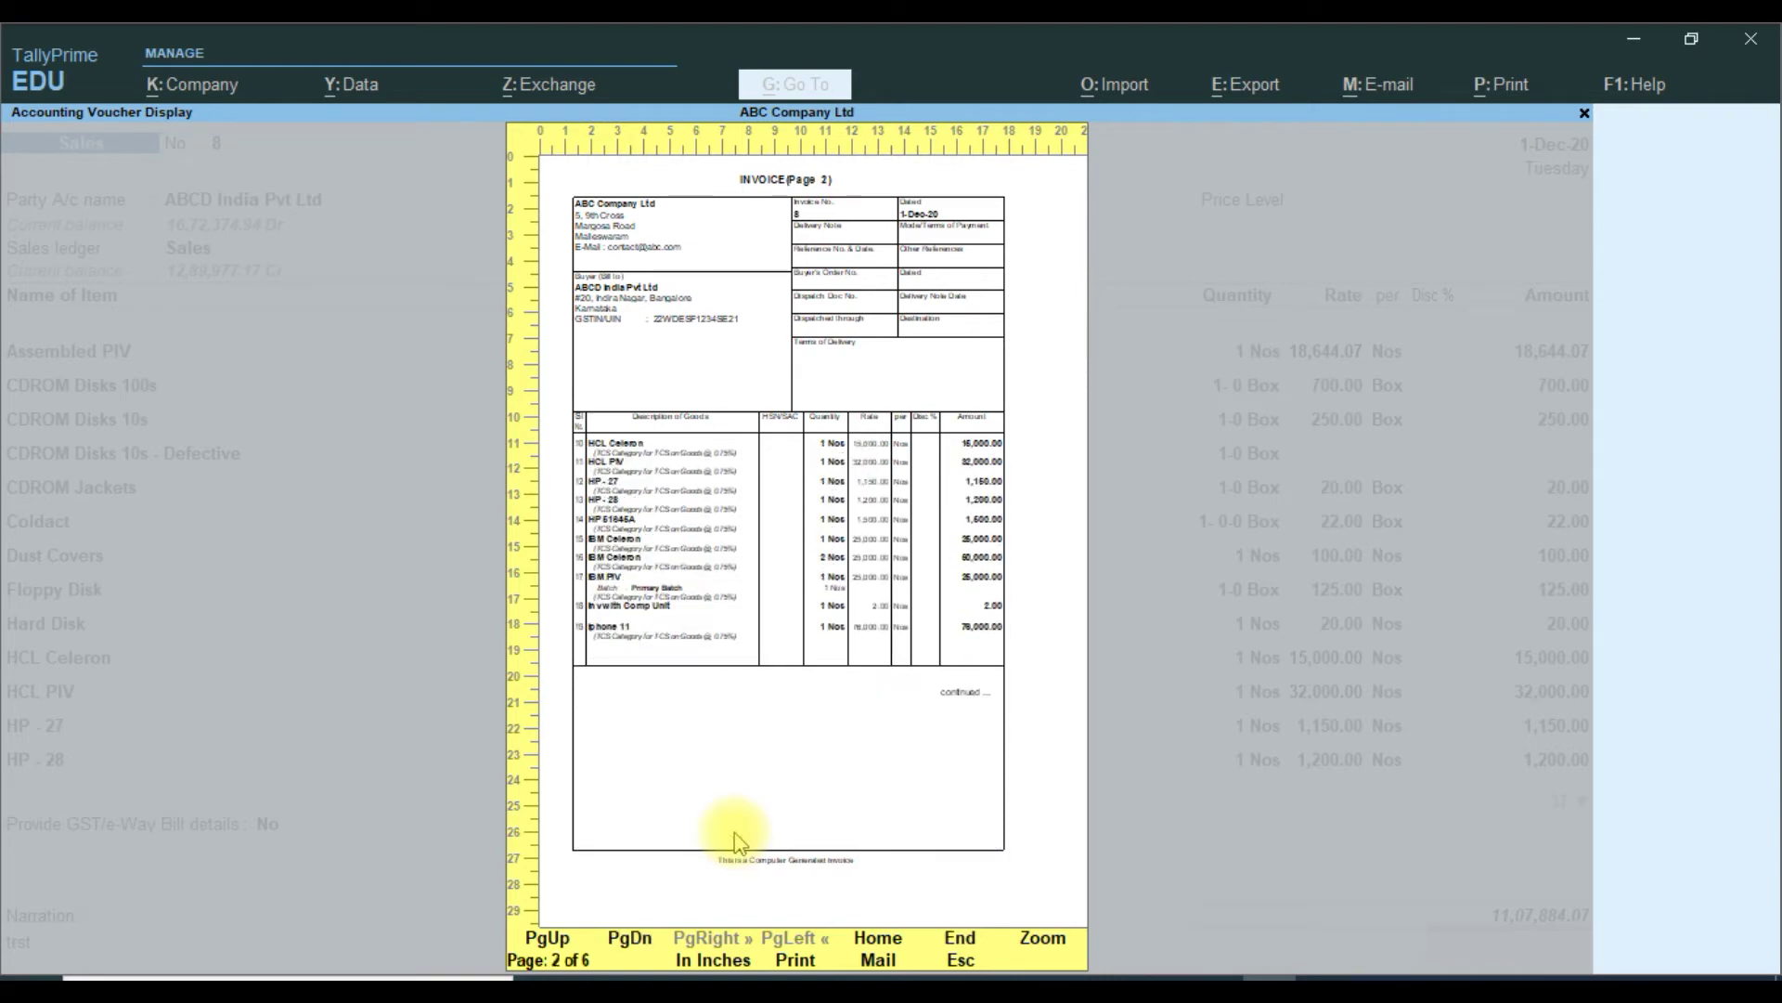
pyautogui.press('pageup')
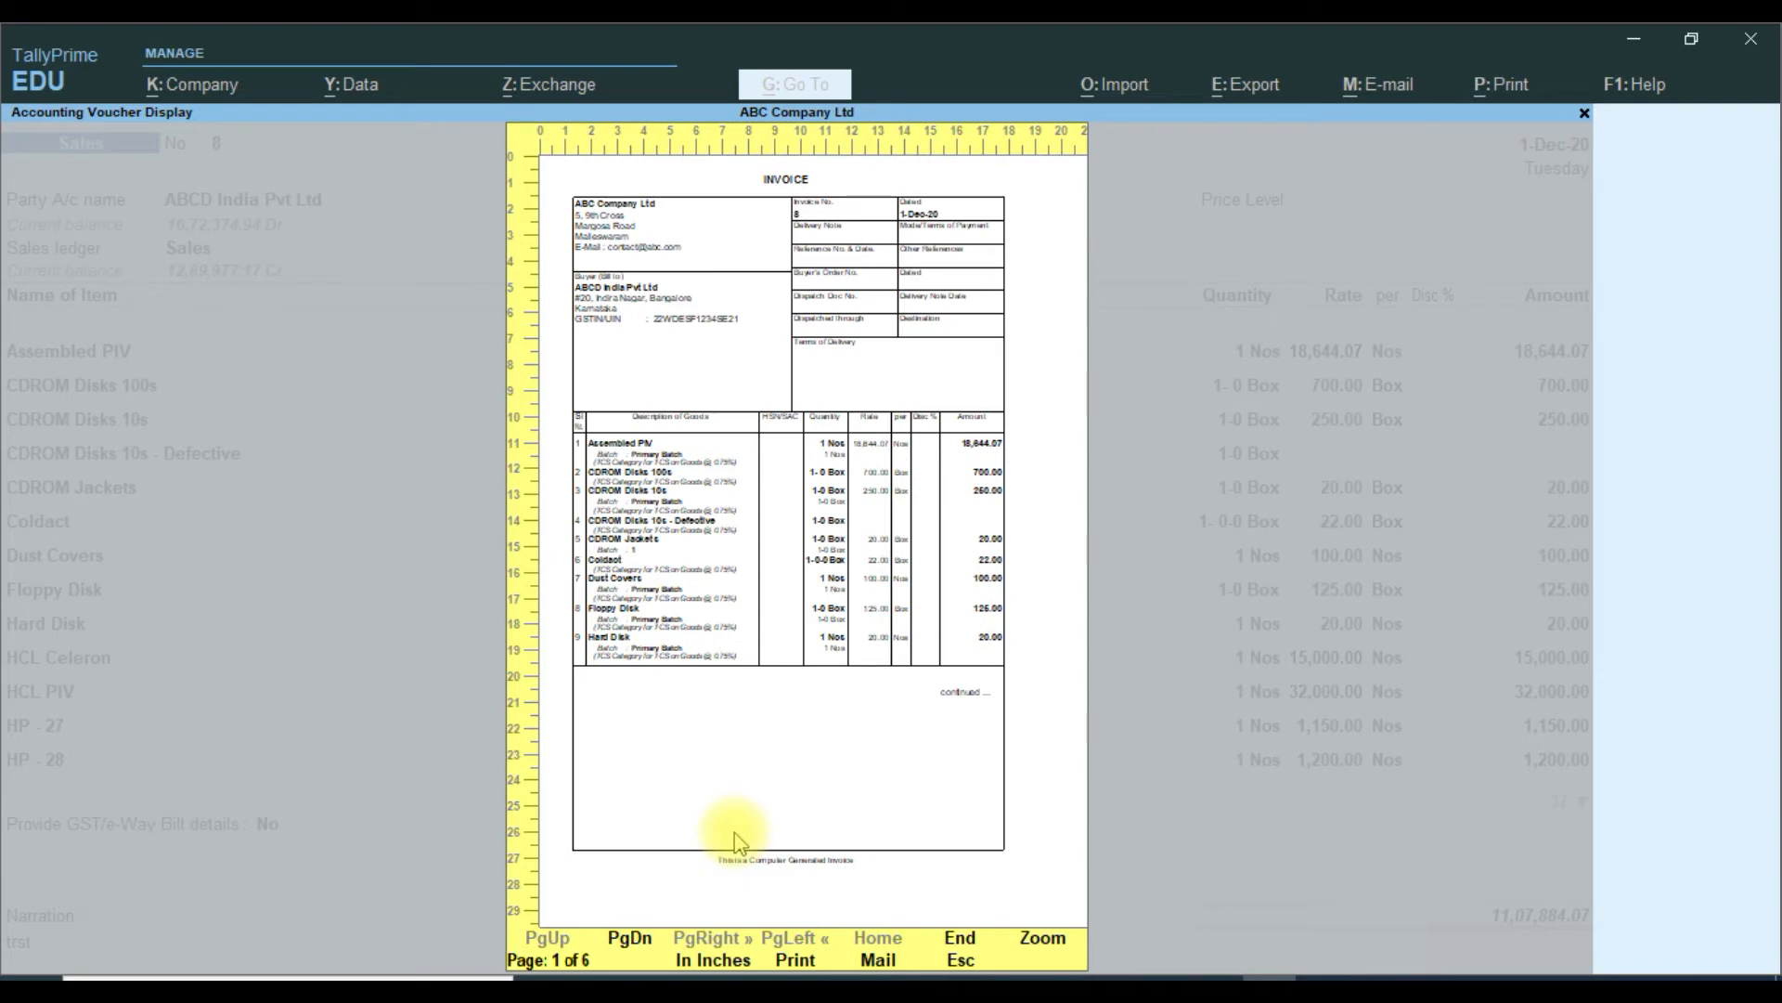
pyautogui.press('pagedown')
pyautogui.press('pagedown')
pyautogui.press('pagedown')
pyautogui.press('pagedown')
pyautogui.press('pagedown')
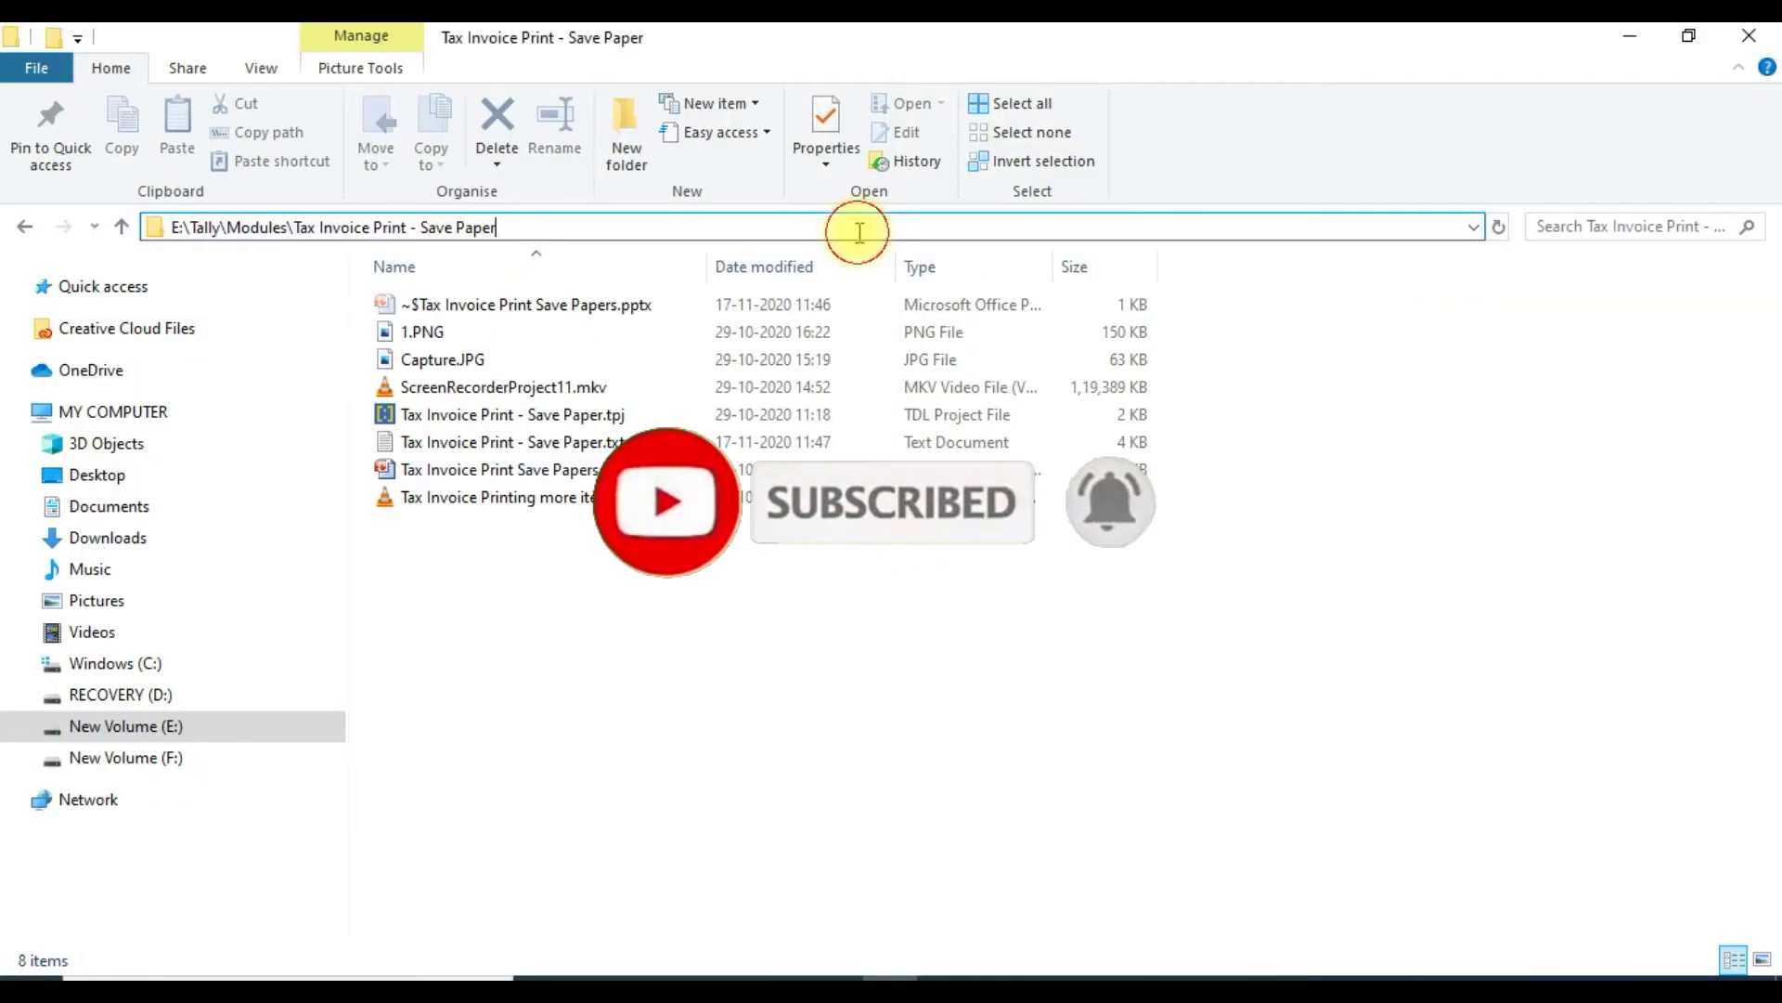
# Step: Select the full path of Tax Invoice Print - Save Paper.txt in File Explorer's address bar
pyautogui.click(859, 232)
pyautogui.write('\\')
pyautogui.press('Down')
pyautogui.press('Down')
pyautogui.press('Down')
pyautogui.press('Down')
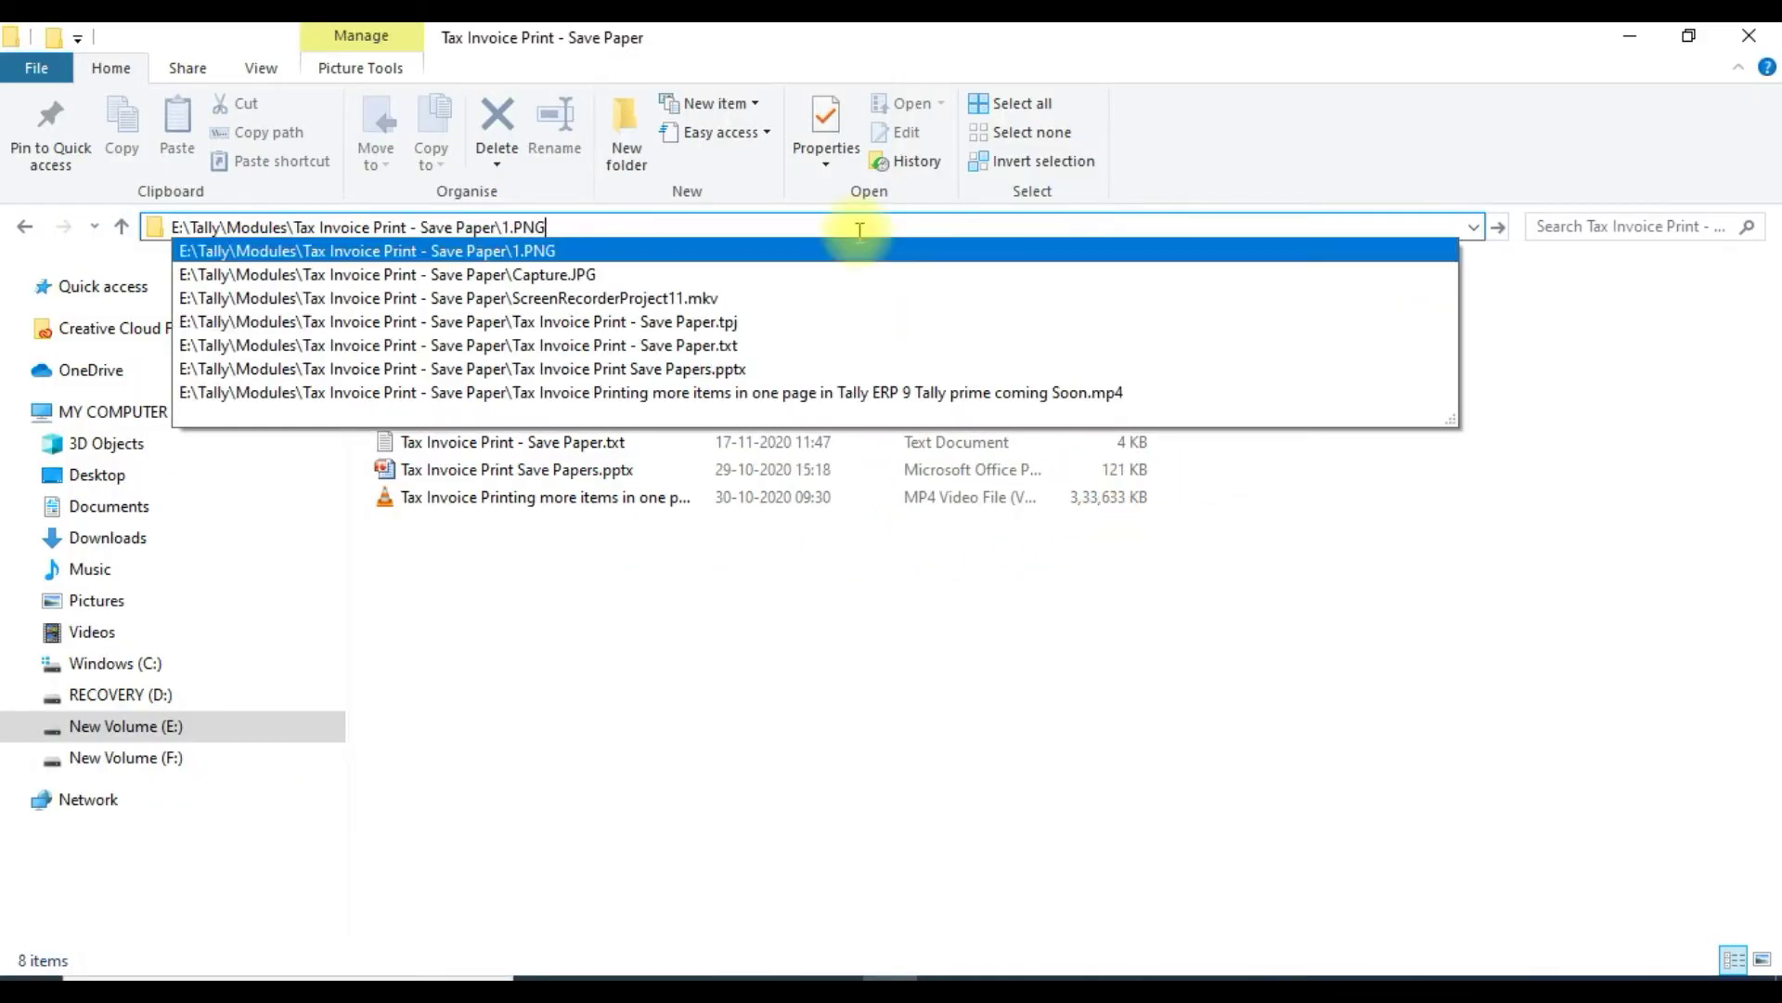
pyautogui.press('Down')
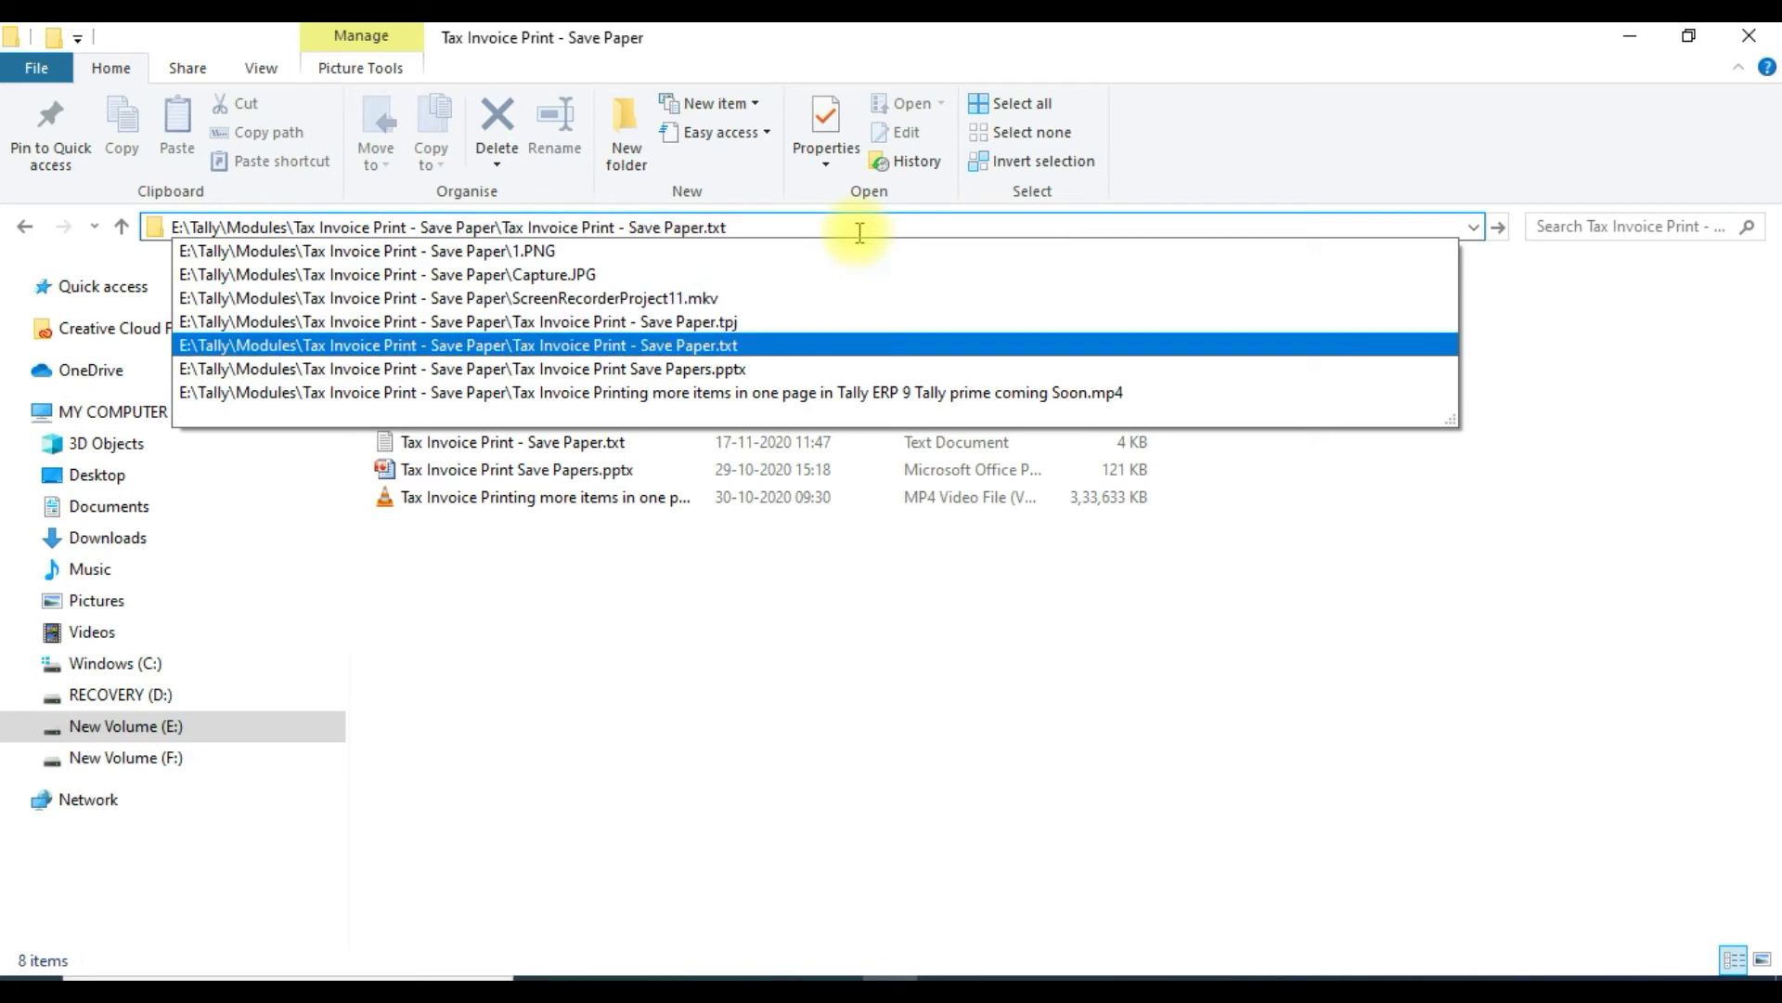
pyautogui.hotkey('ctrl', 'a')
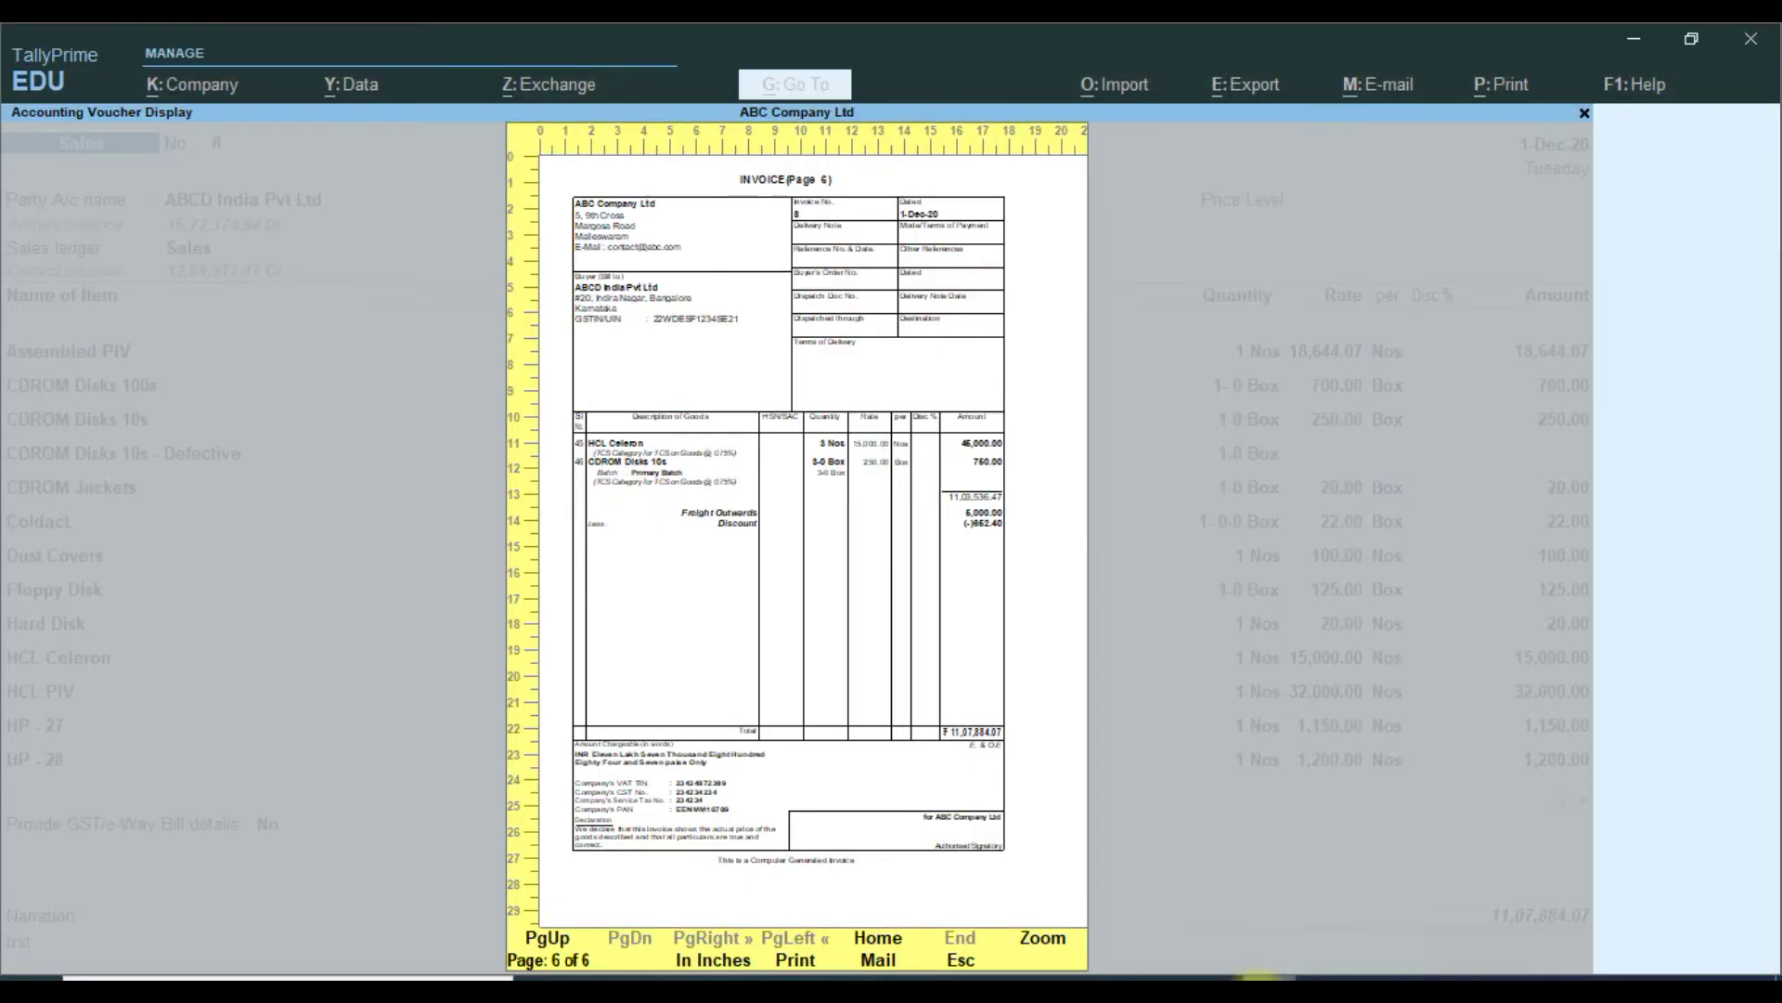
# Step: Close the invoice preview and open TDL & Add-On management from Help
pyautogui.press('Escape')
pyautogui.press('Escape')
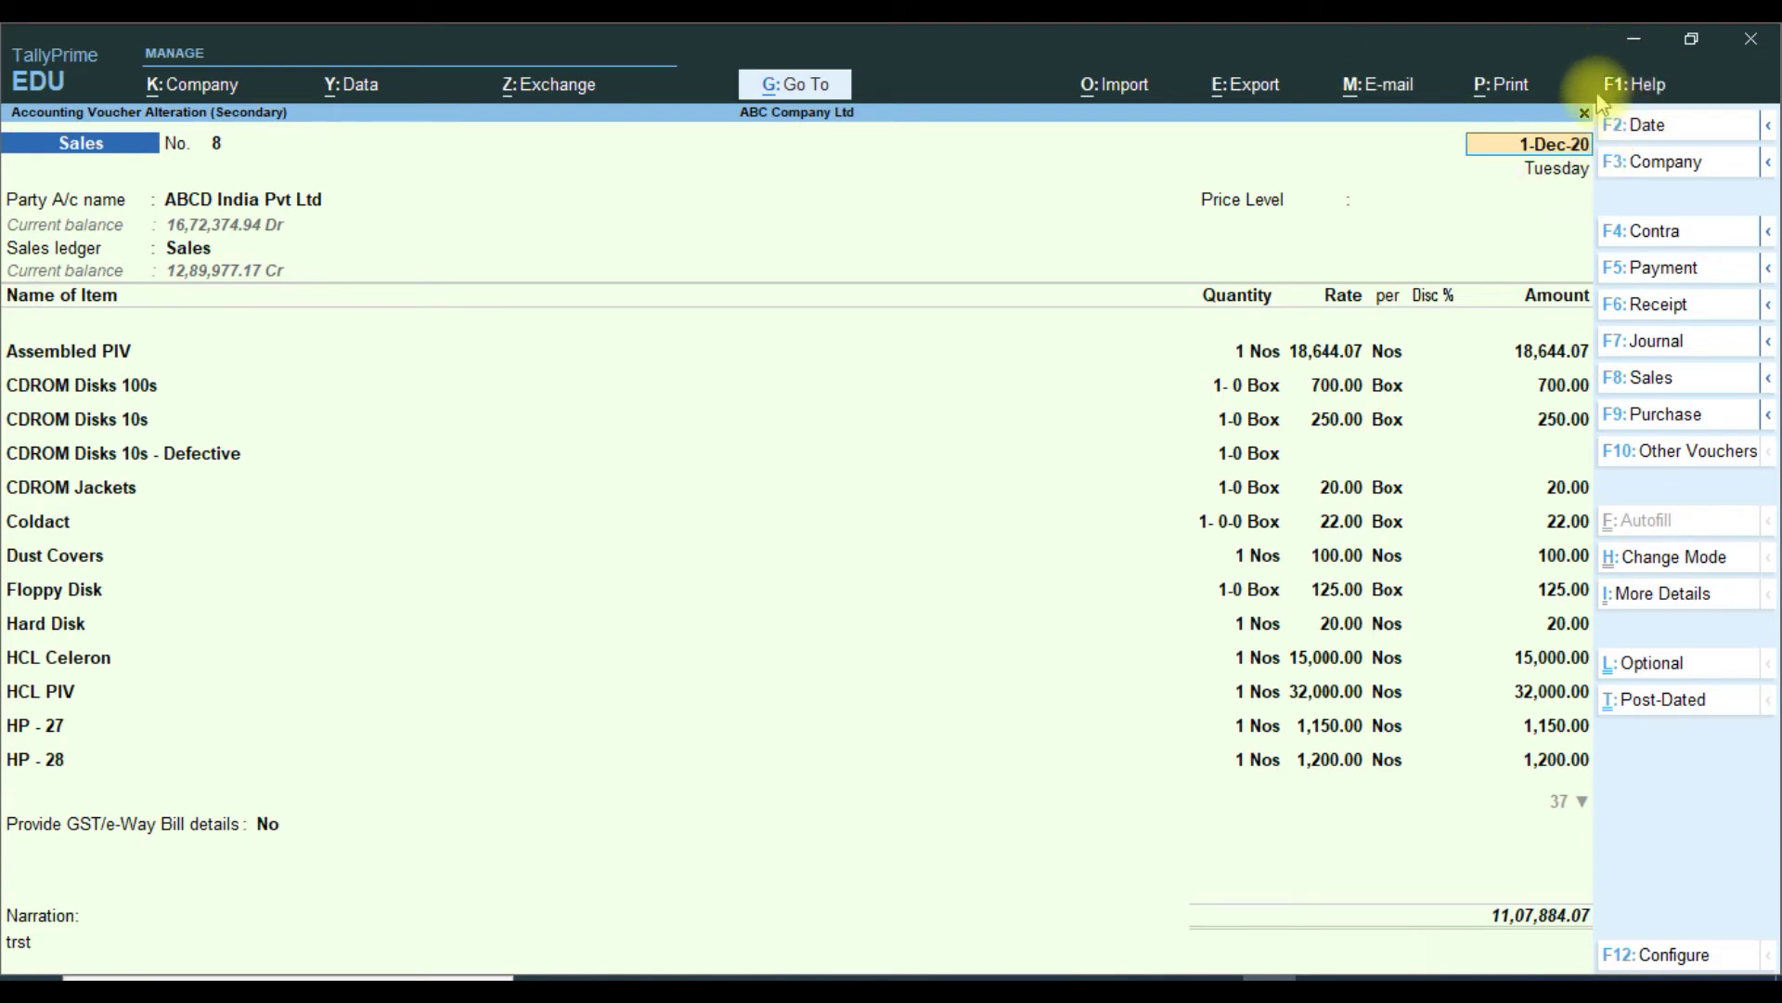
pyautogui.click(1638, 89)
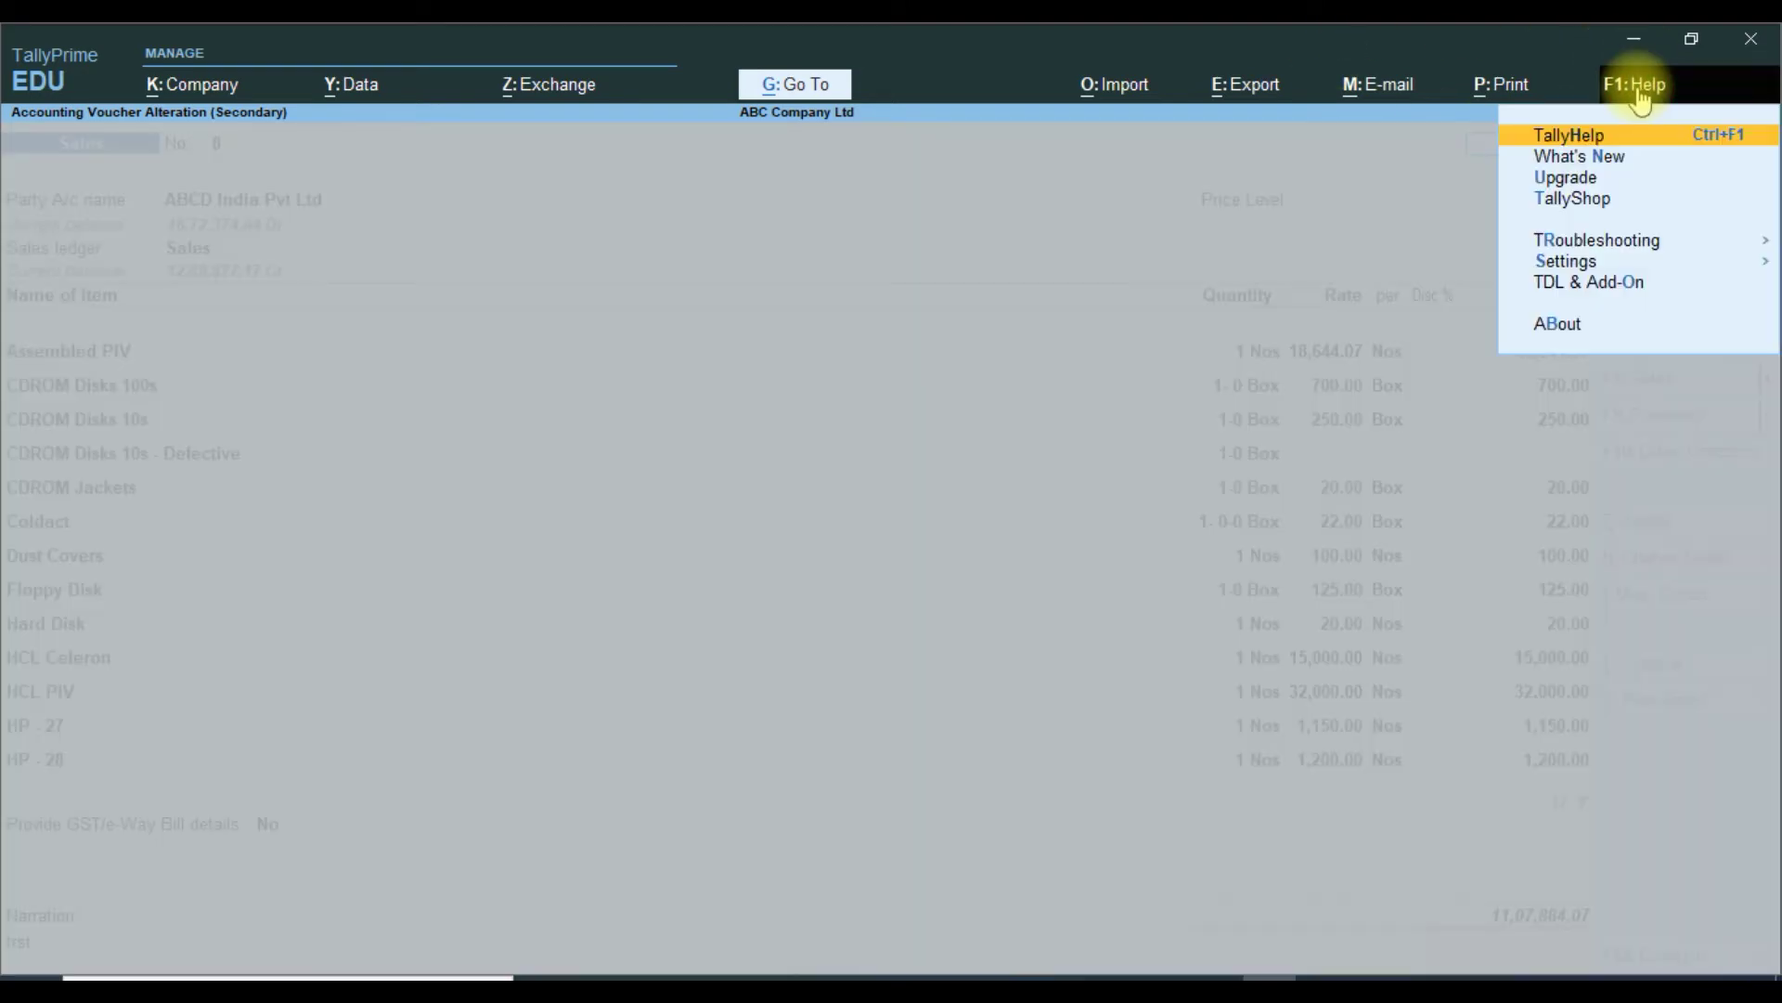
pyautogui.press('Down')
pyautogui.press('Down')
pyautogui.press('Down')
pyautogui.press('Down')
pyautogui.press('Down')
pyautogui.press('Down')
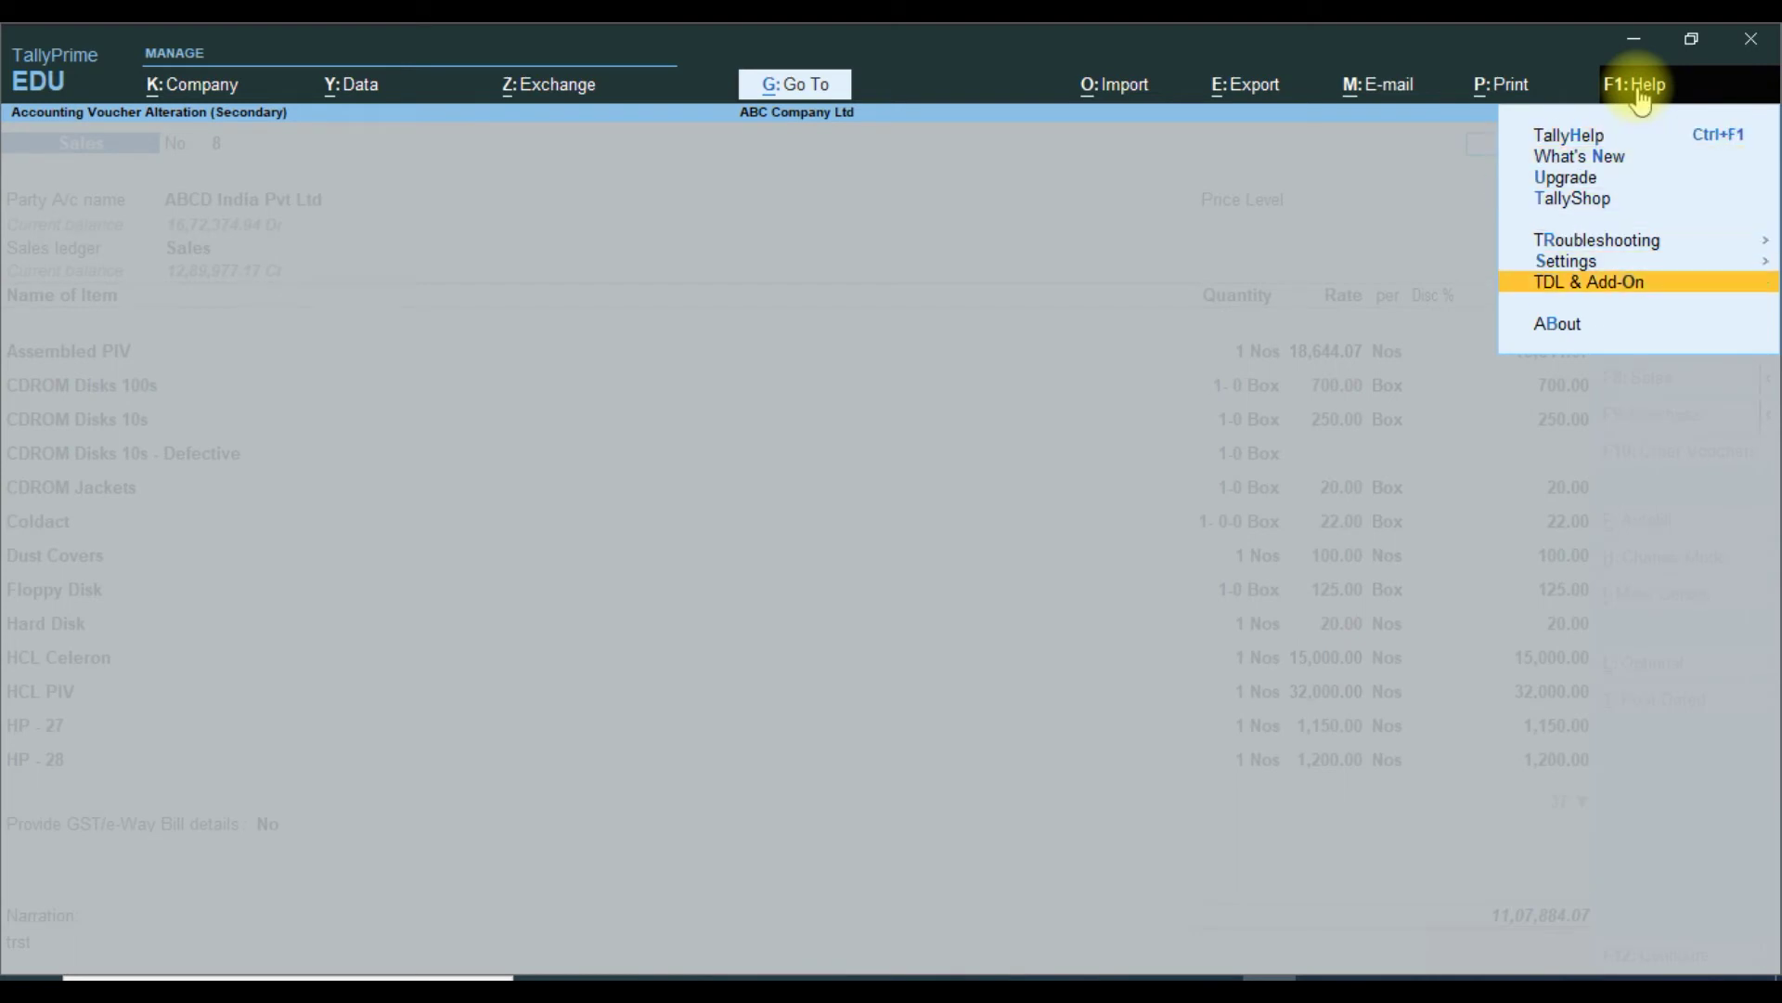
pyautogui.click(1577, 284)
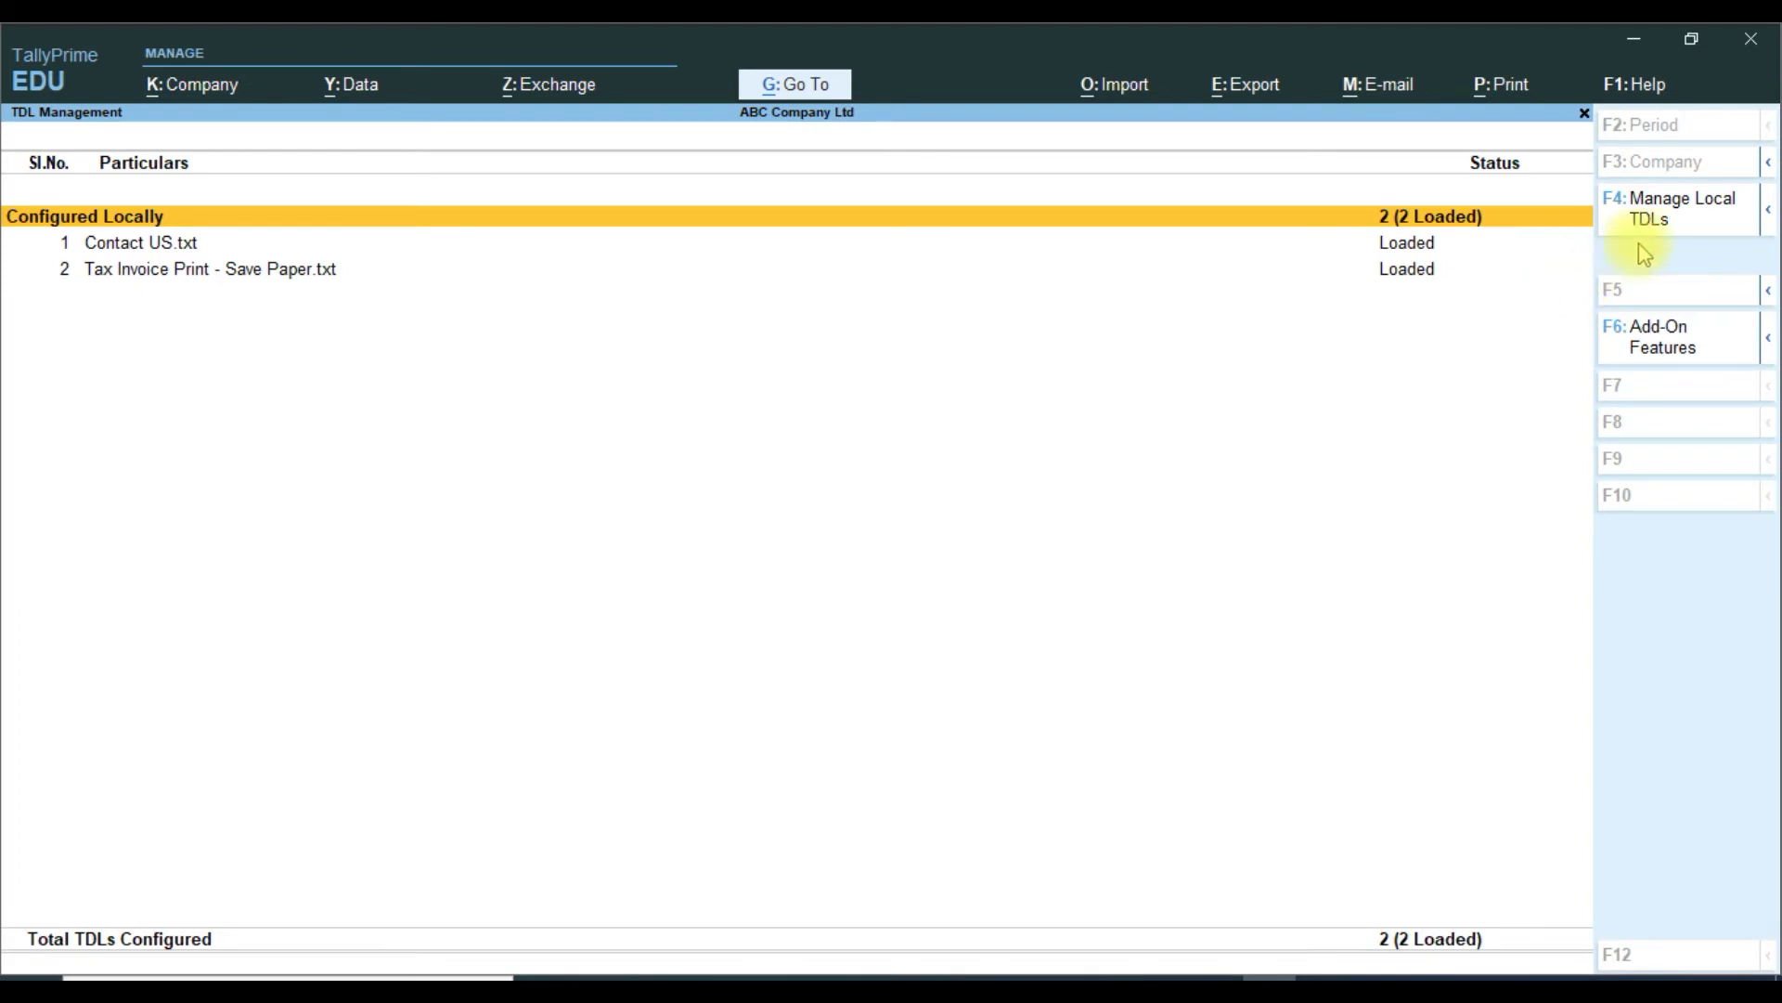
# Step: Replace the second local TDL's file name with the copied Tax Invoice Print - Save Paper.txt path
pyautogui.click(1669, 224)
pyautogui.press('Return')
pyautogui.press('Return')
pyautogui.press('Return')
pyautogui.press('Return')
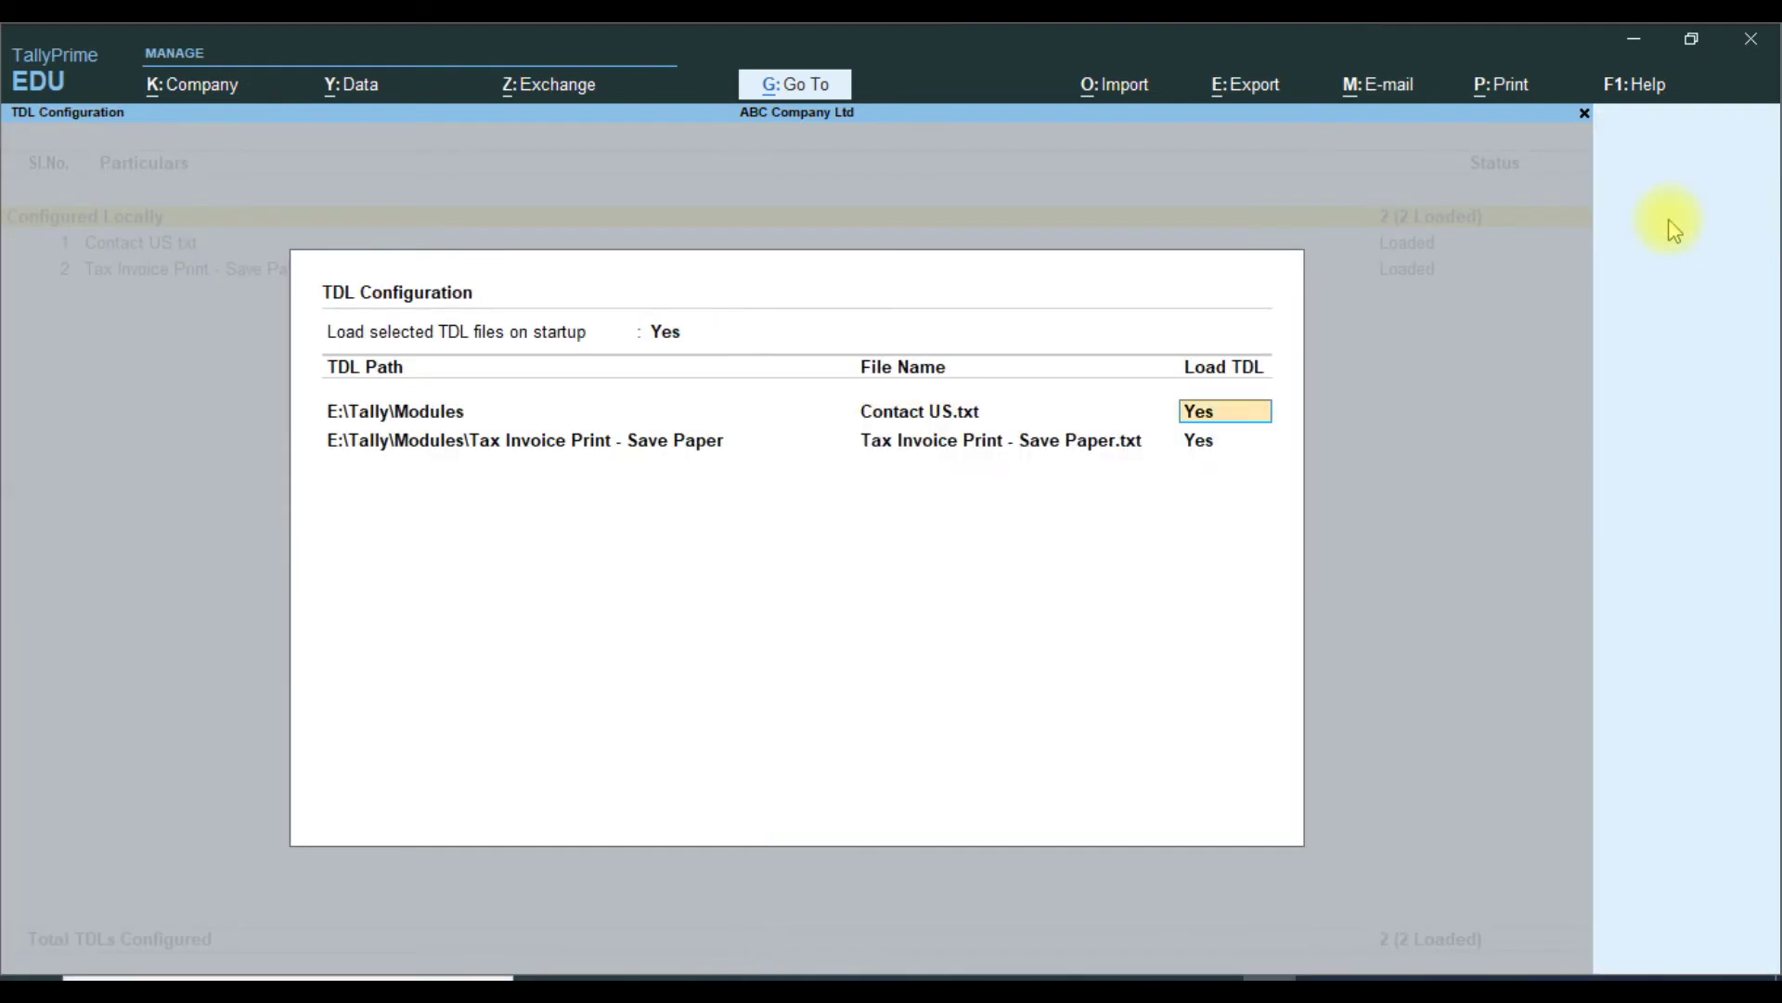
pyautogui.press('Return')
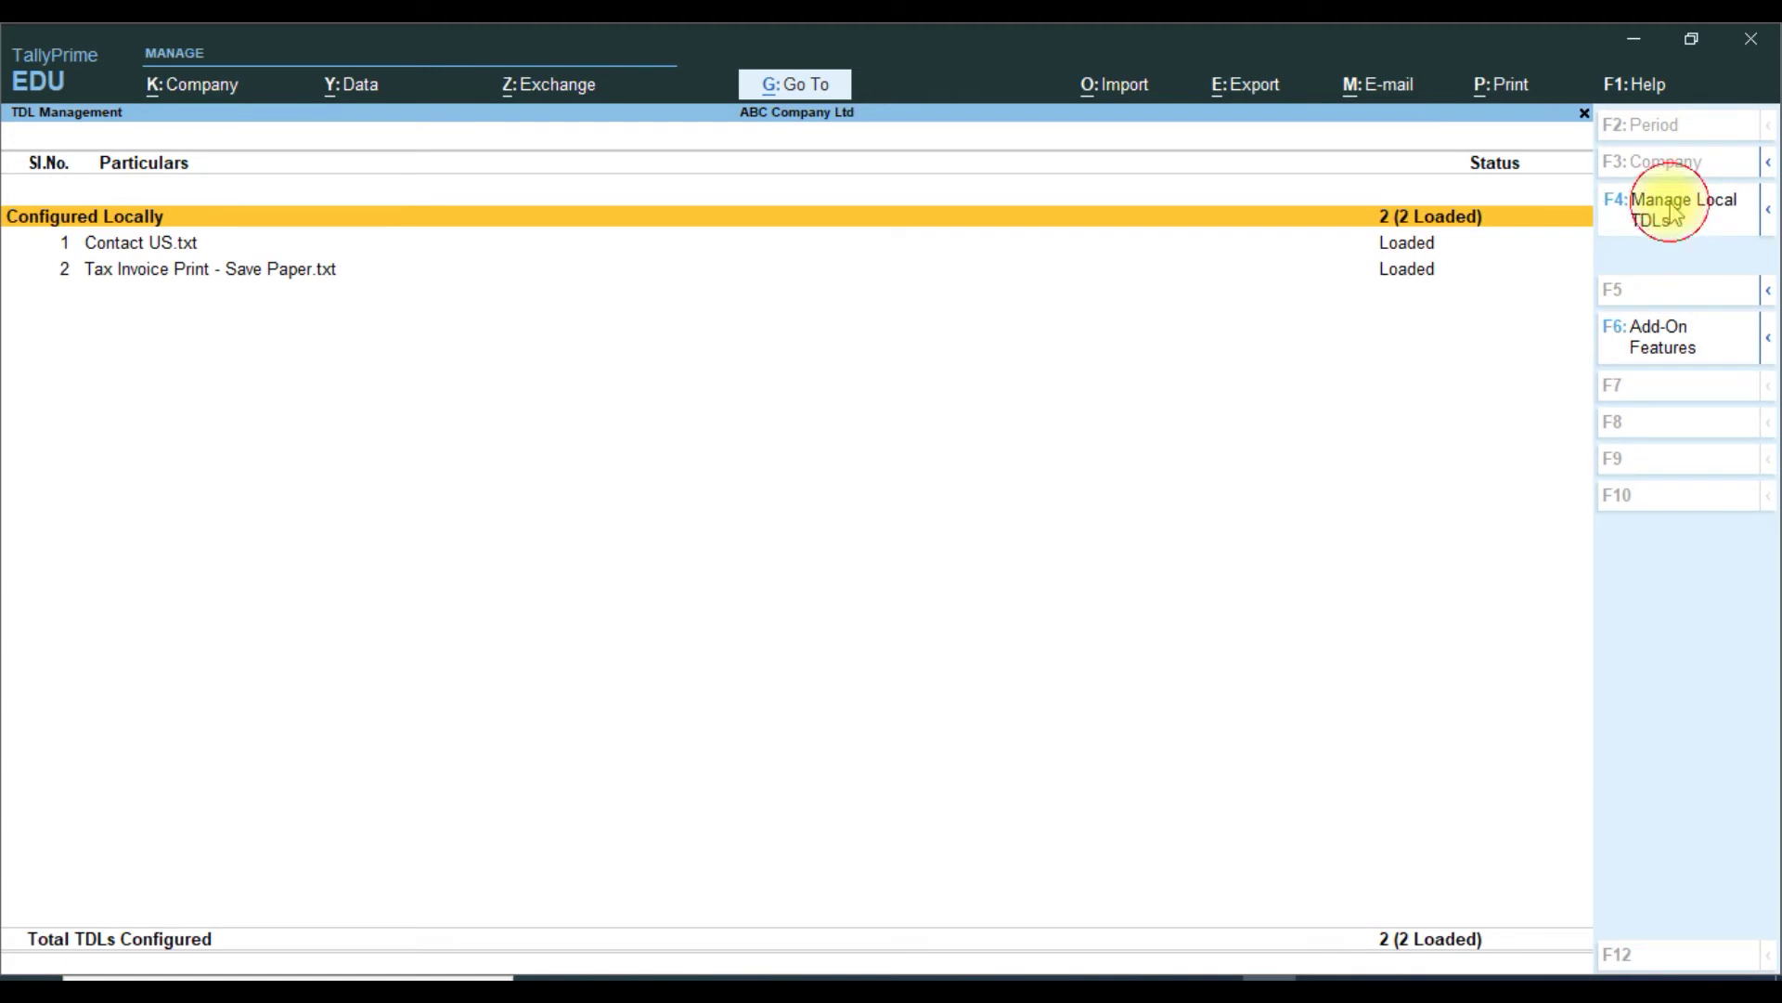
pyautogui.click(1672, 214)
pyautogui.press('Return')
pyautogui.press('Return')
pyautogui.press('Return')
pyautogui.press('Return')
pyautogui.press('BackSpace')
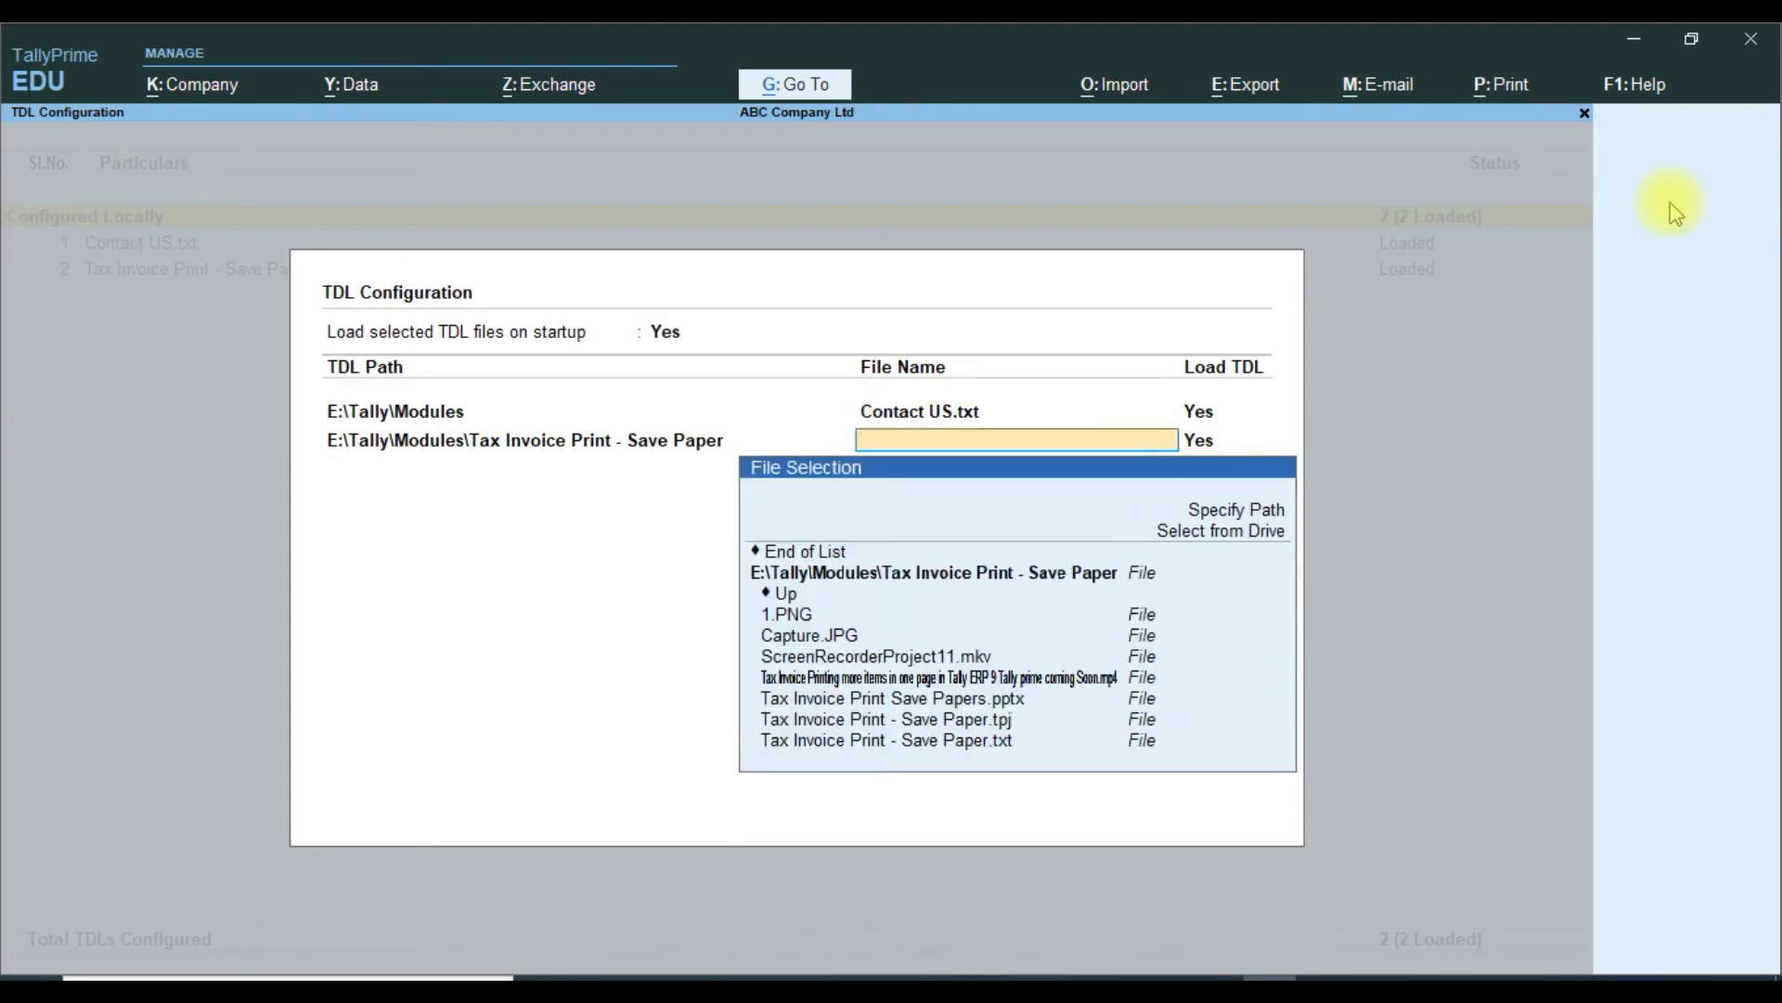
pyautogui.hotkey('ctrl', 'alt', 'v')
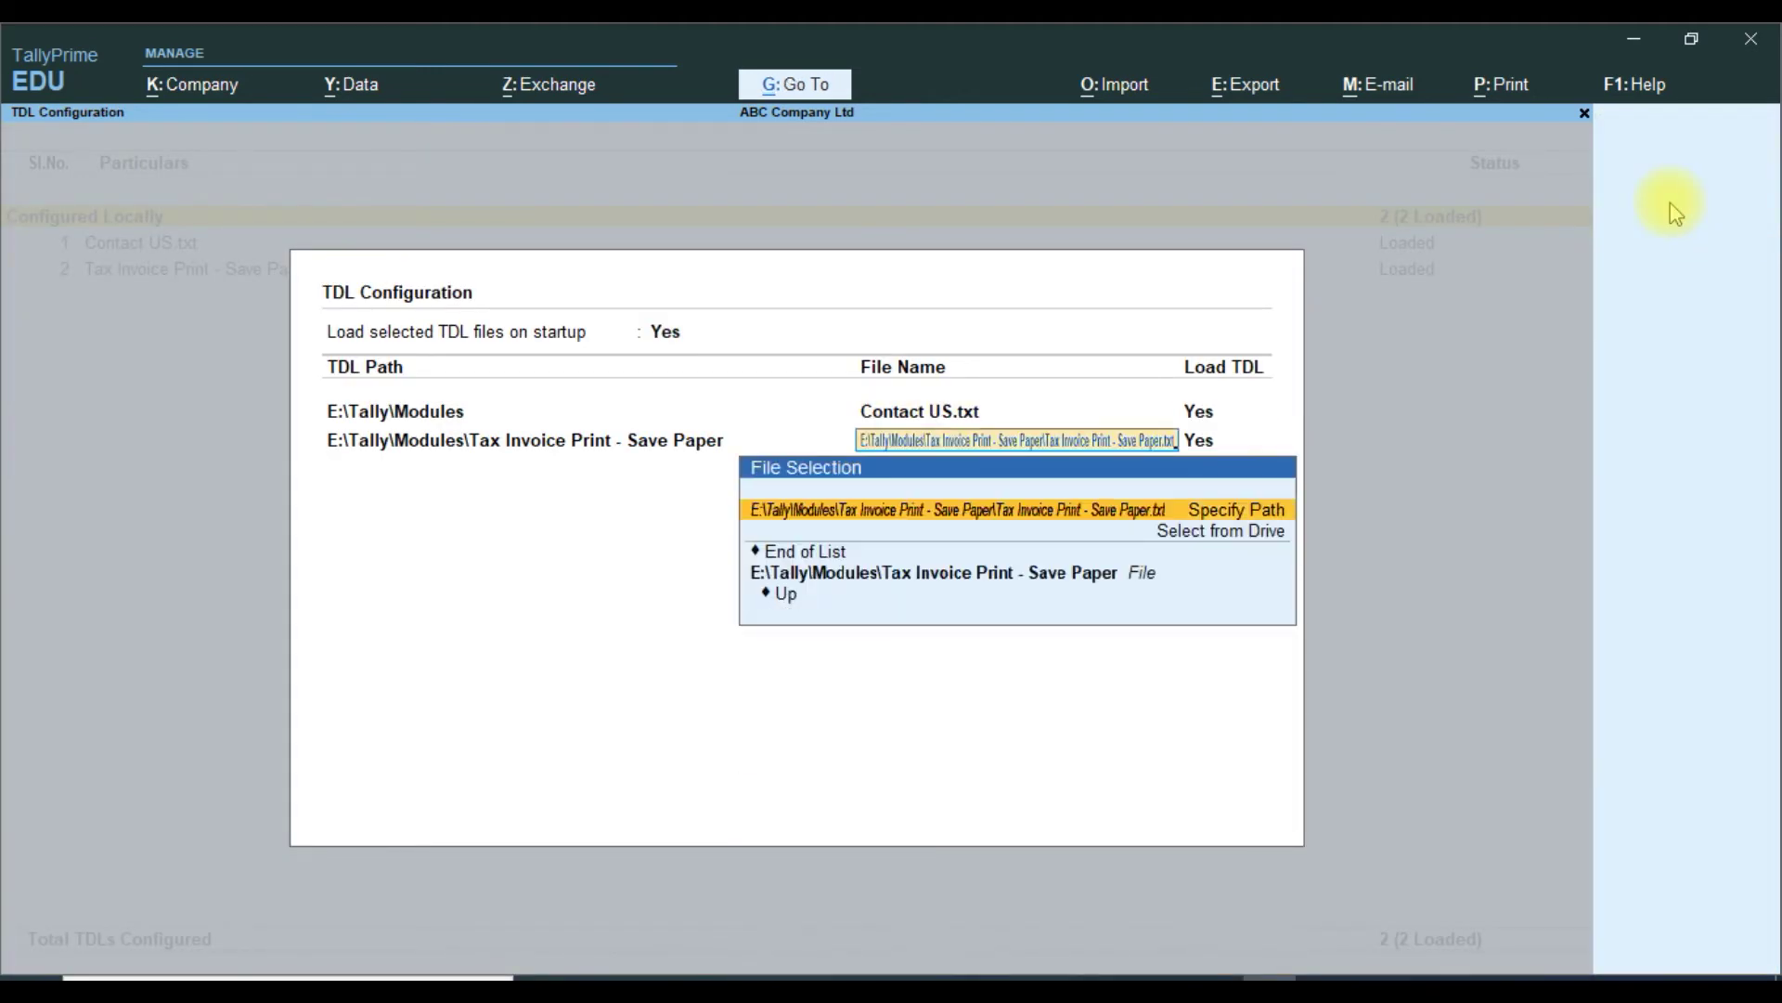
pyautogui.press('Return')
pyautogui.press('Return')
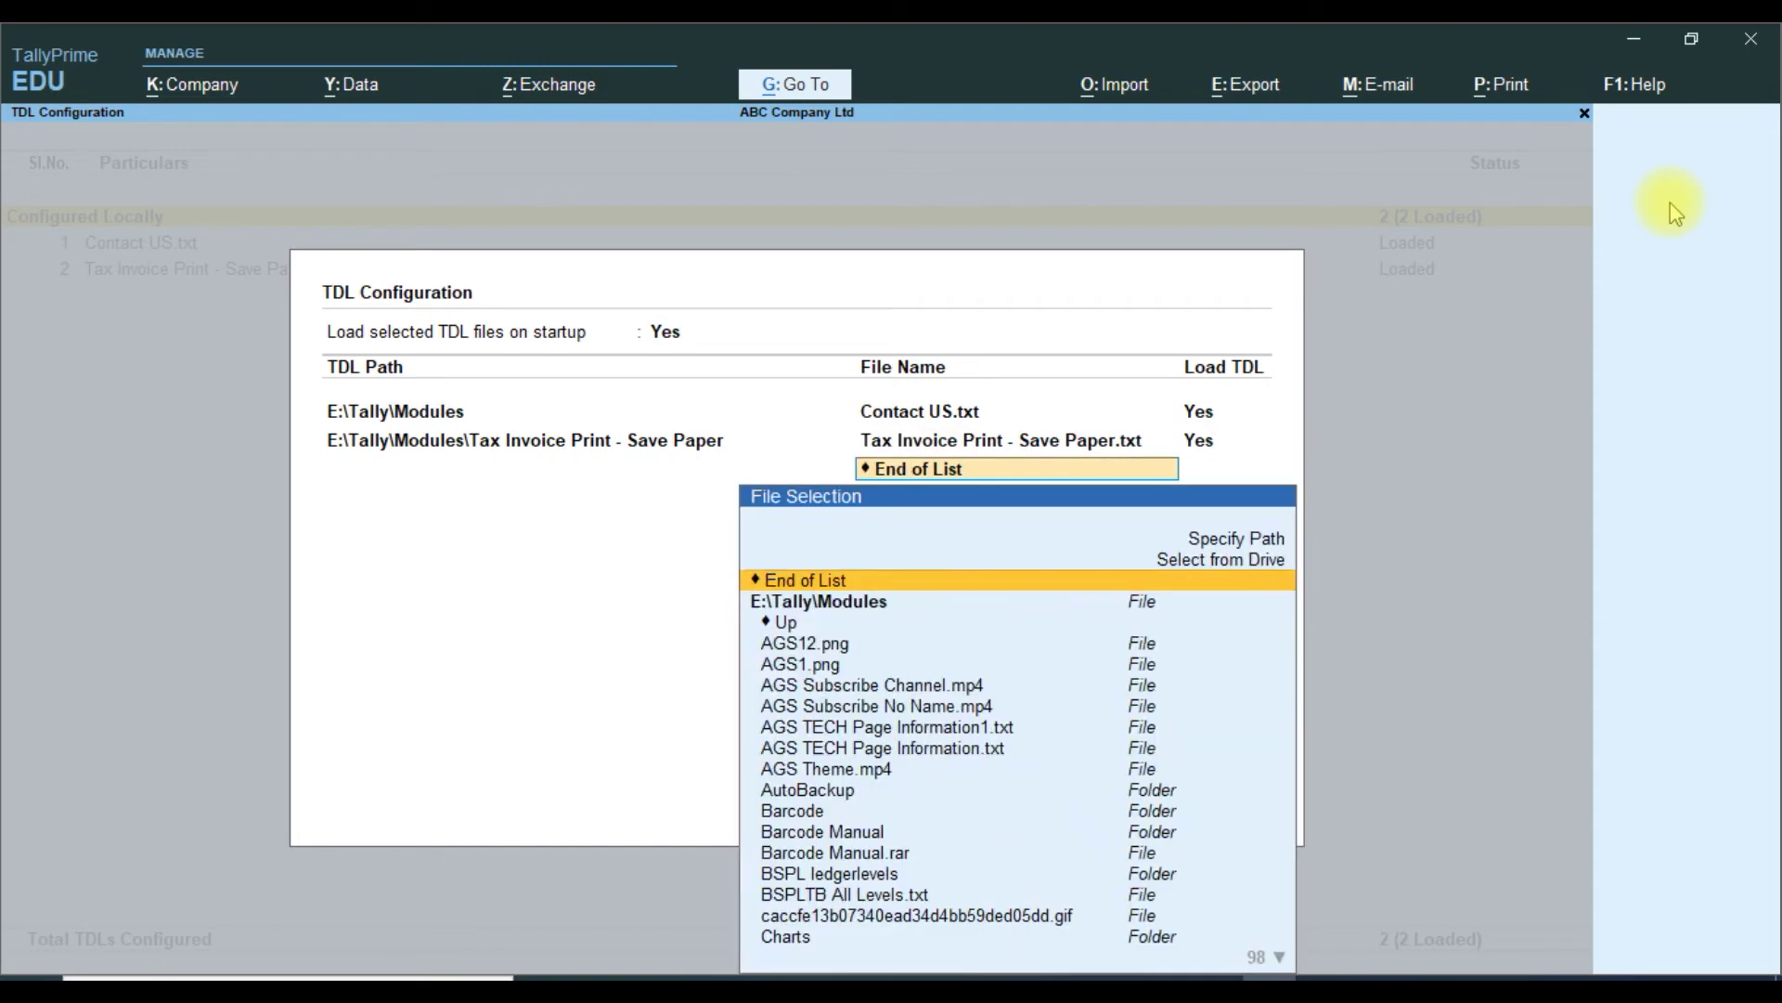
pyautogui.press('Return')
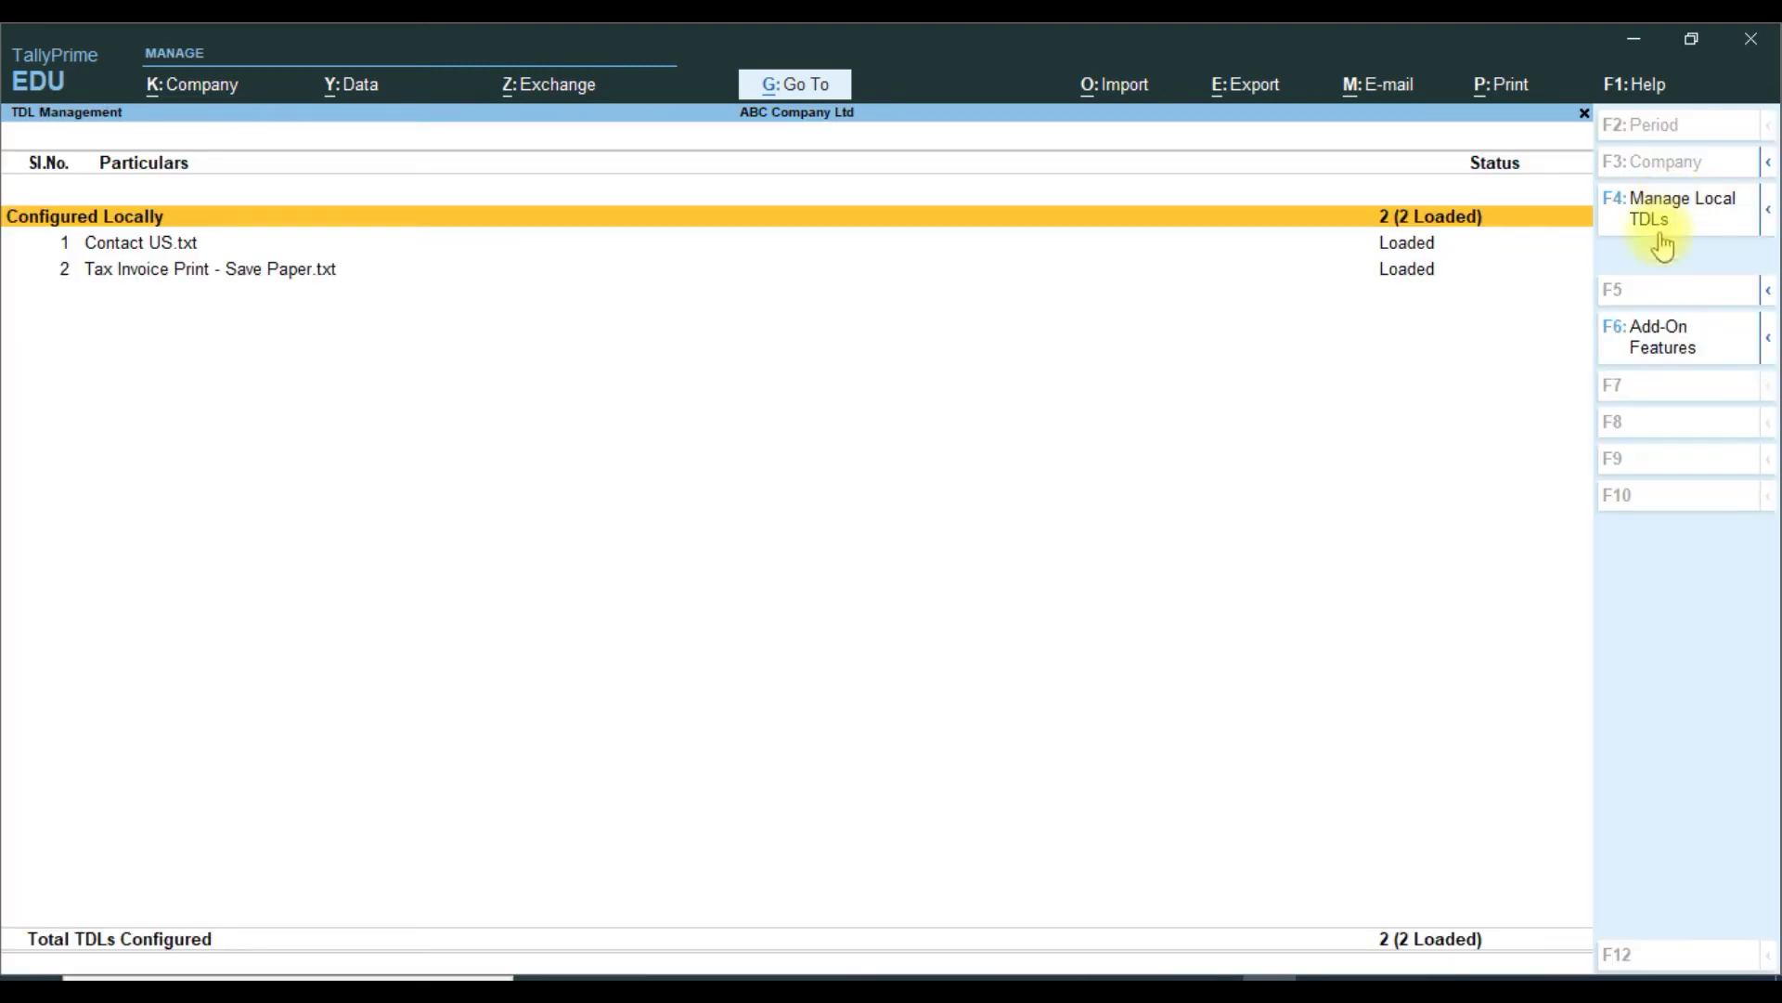
pyautogui.click(1647, 357)
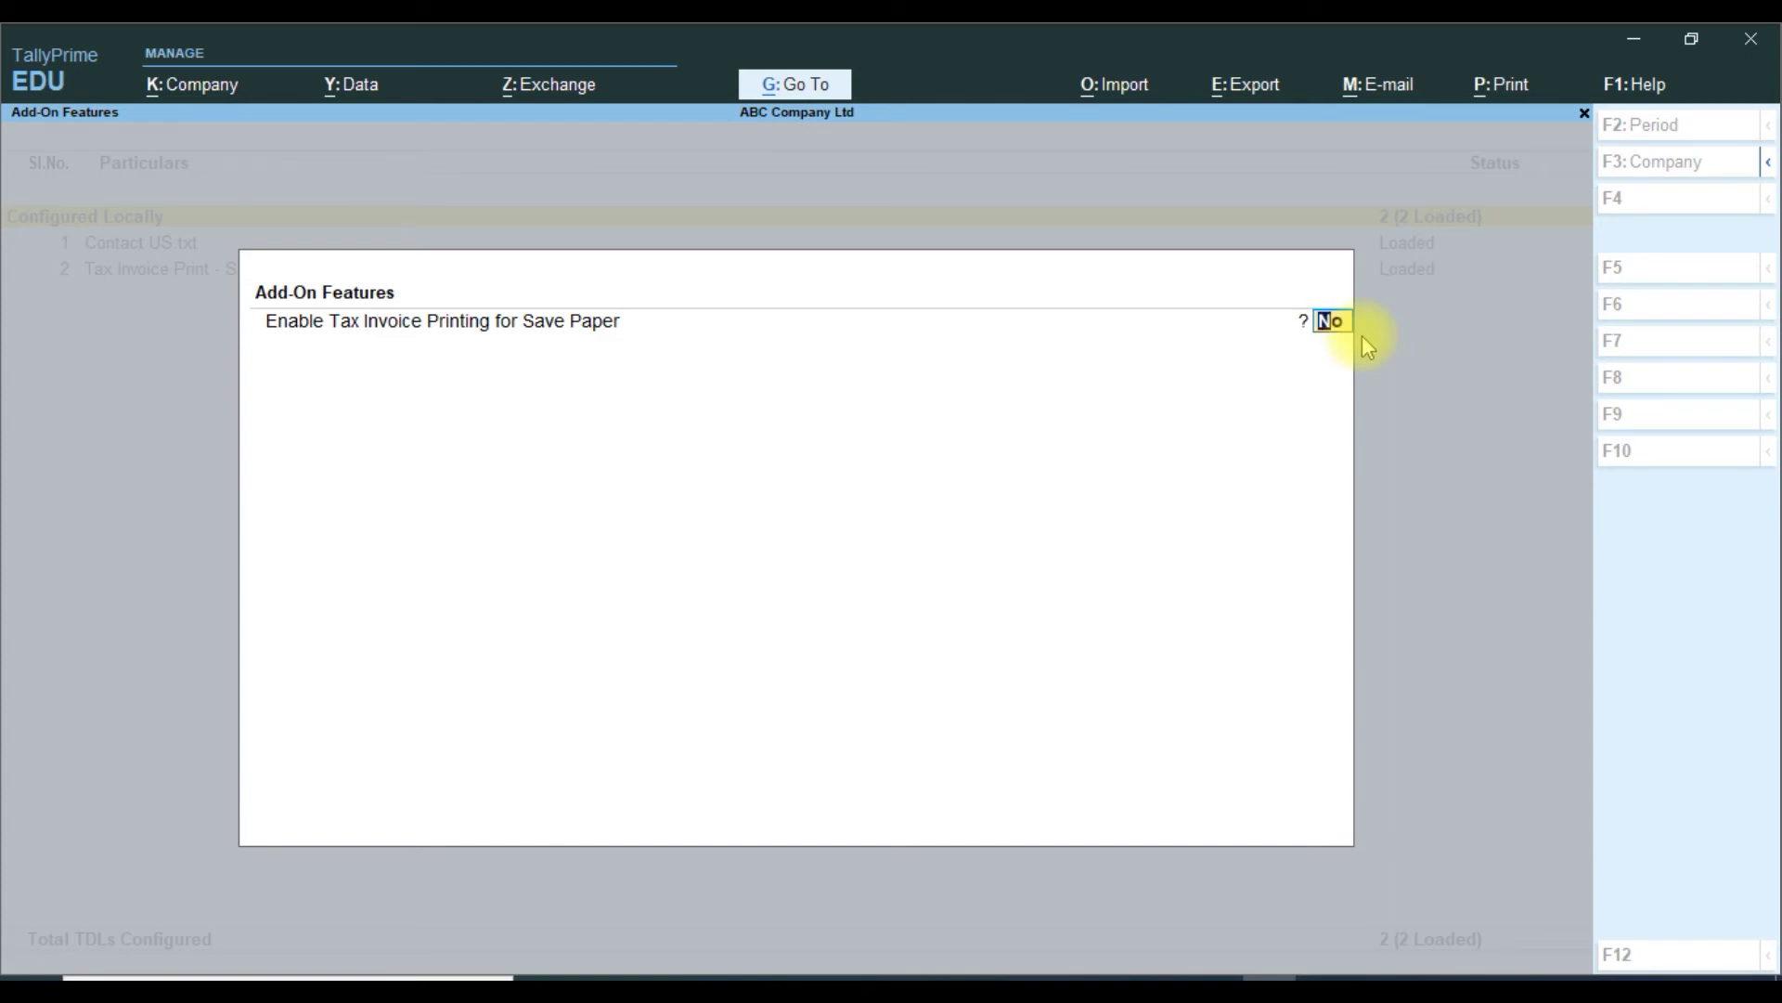
# Step: Set Enable Tax Invoice Printing for Save Paper to Yes and return to Sales voucher 8
pyautogui.press('Return')
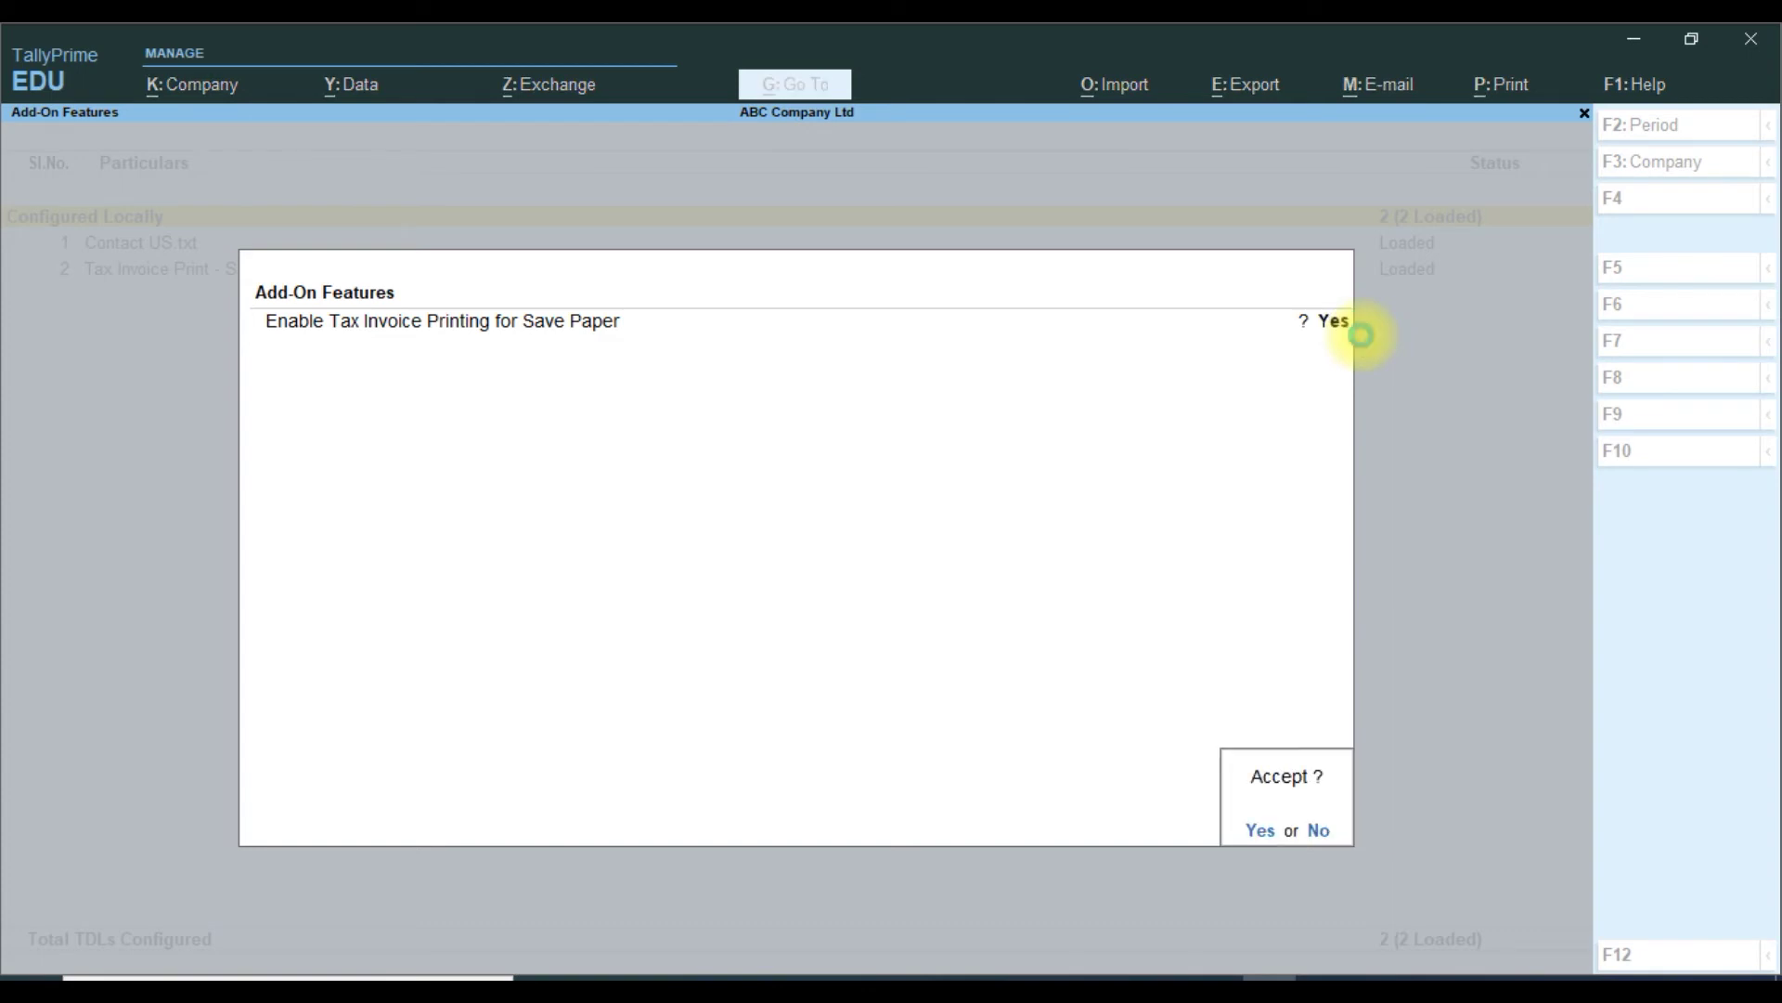
pyautogui.press('Return')
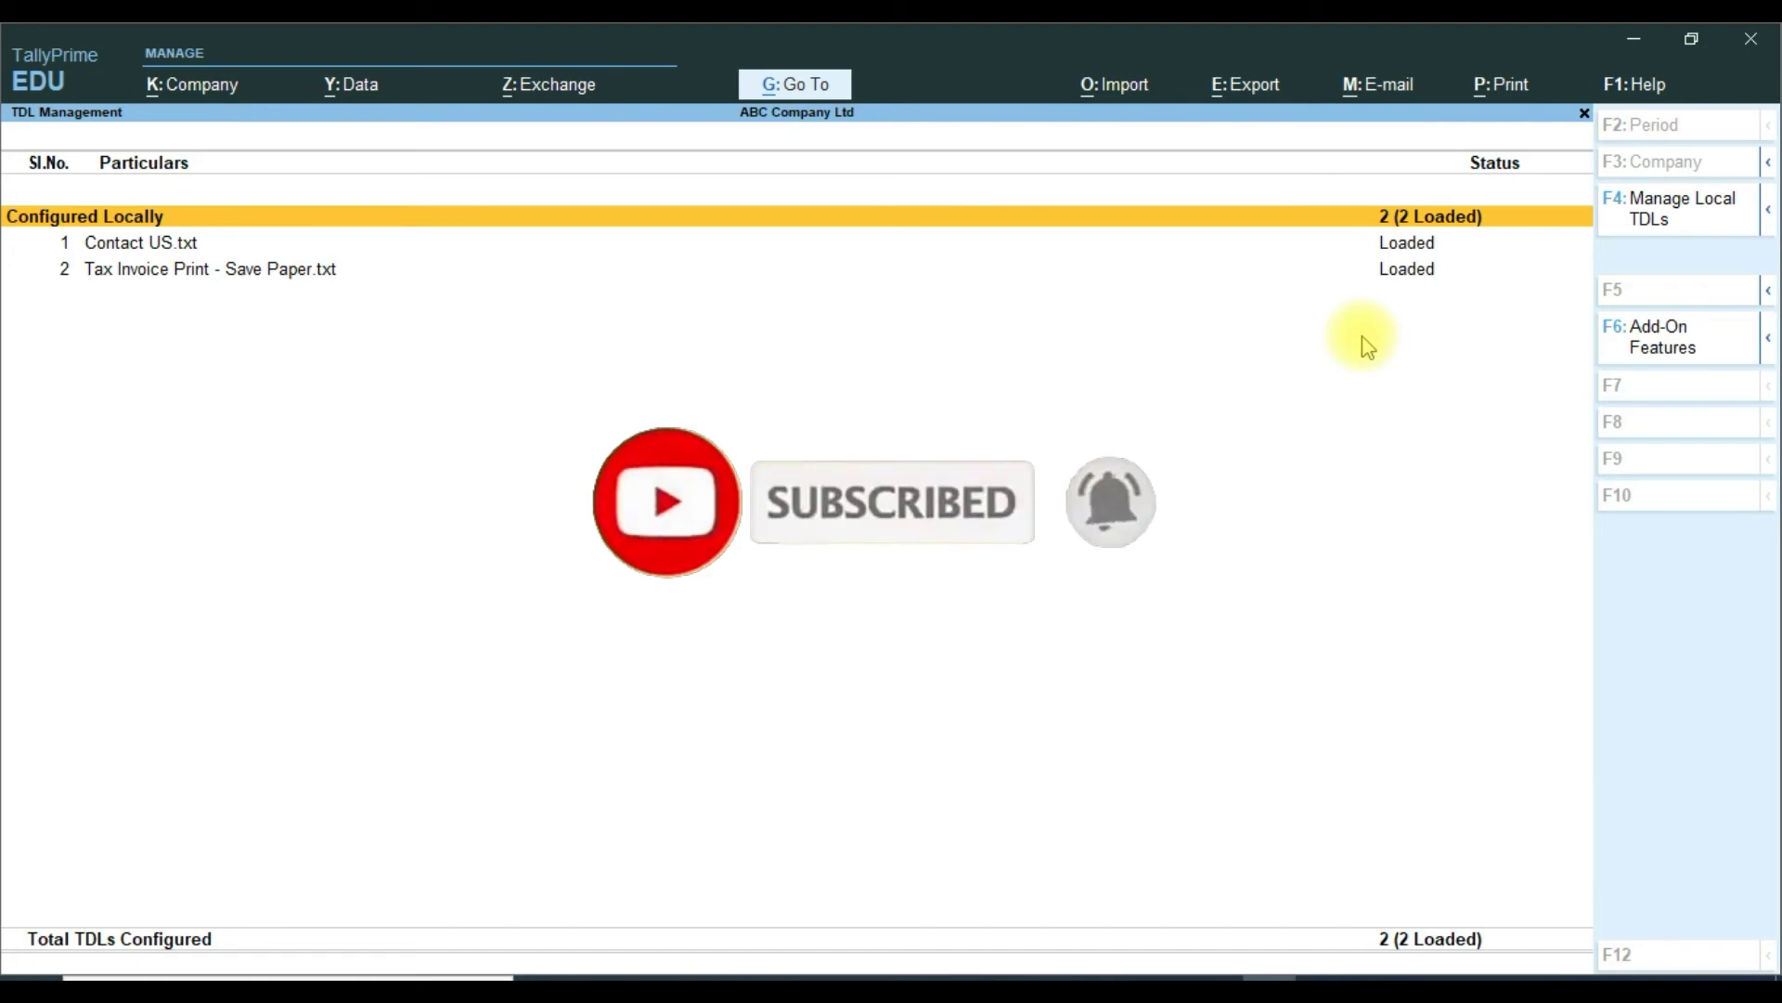
pyautogui.press('Escape')
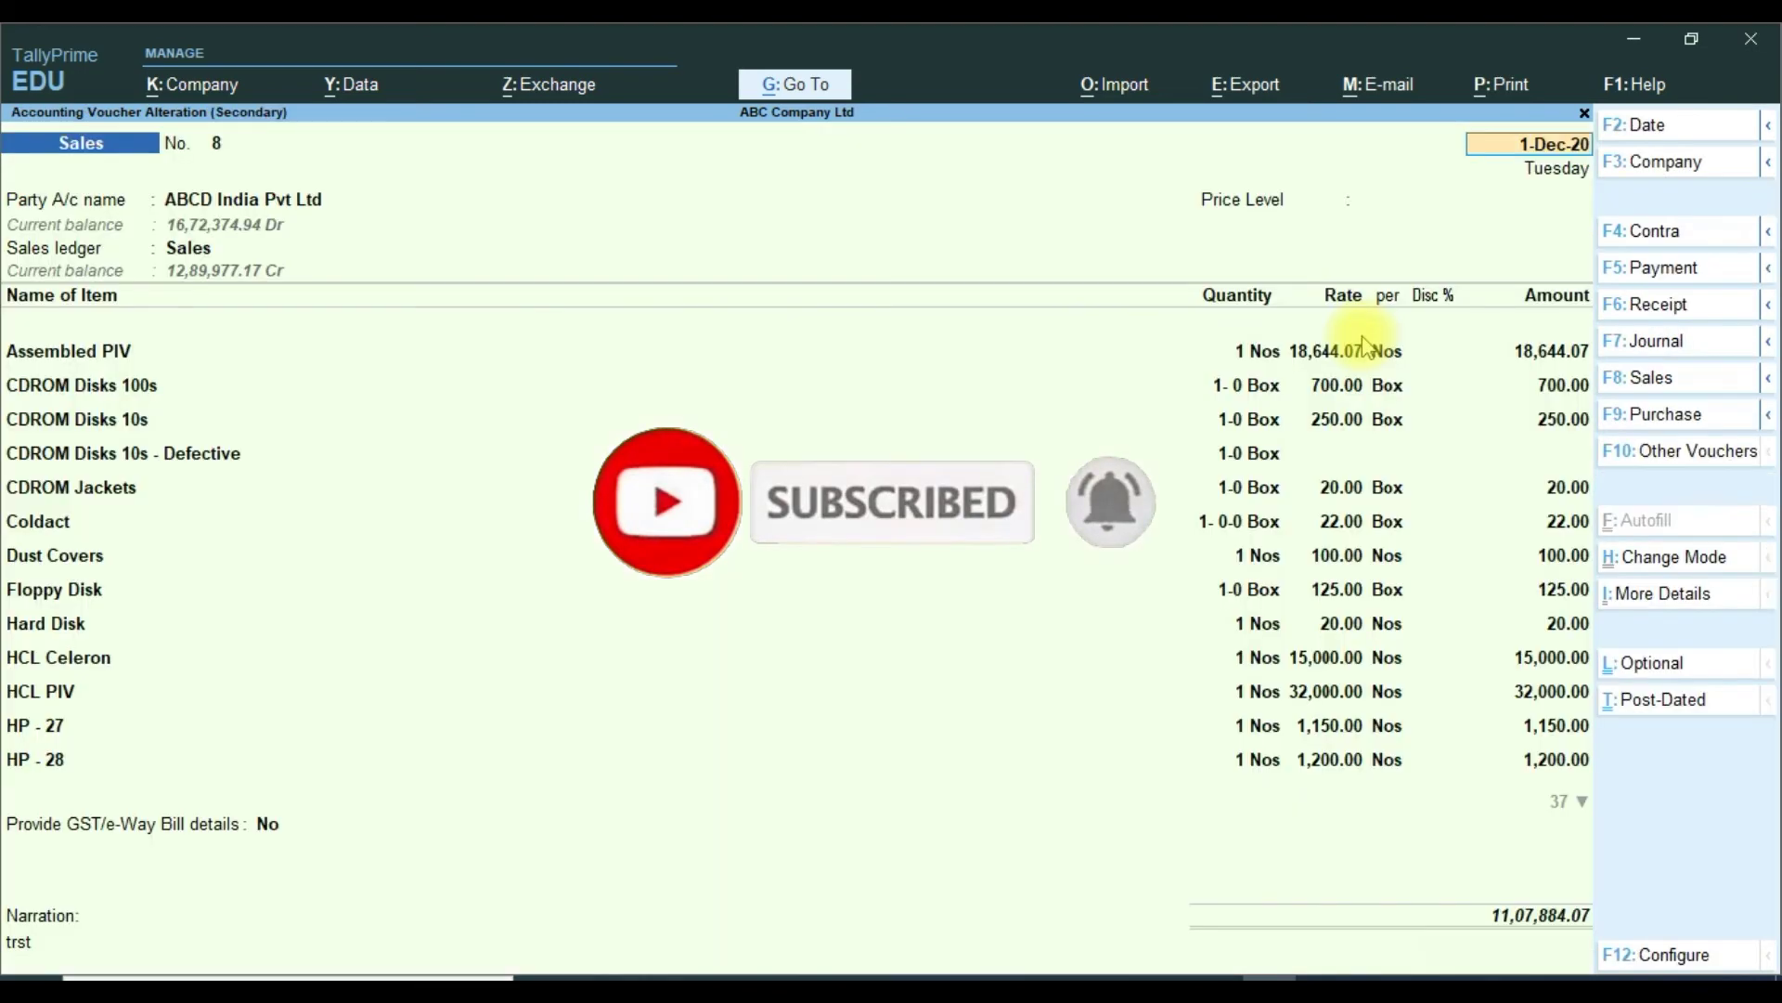
# Step: Print-preview the current voucher 8 invoice, which now fits onto 3 pages
pyautogui.click(1501, 91)
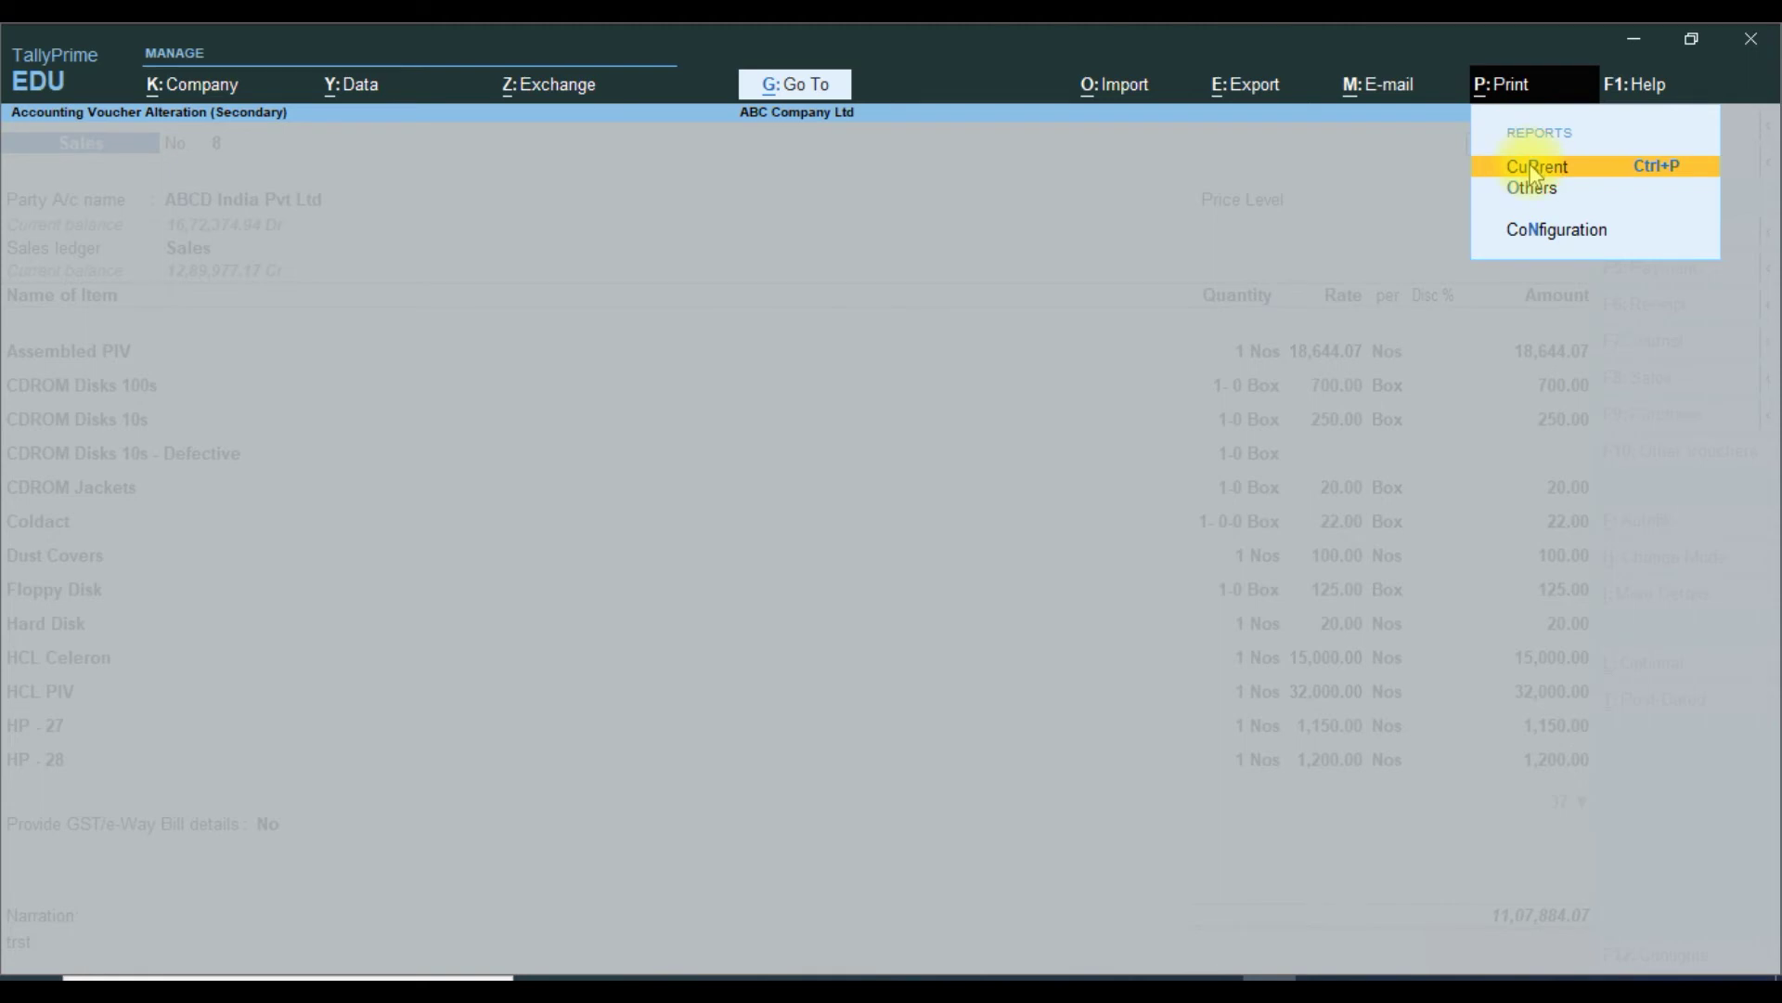
pyautogui.click(1534, 173)
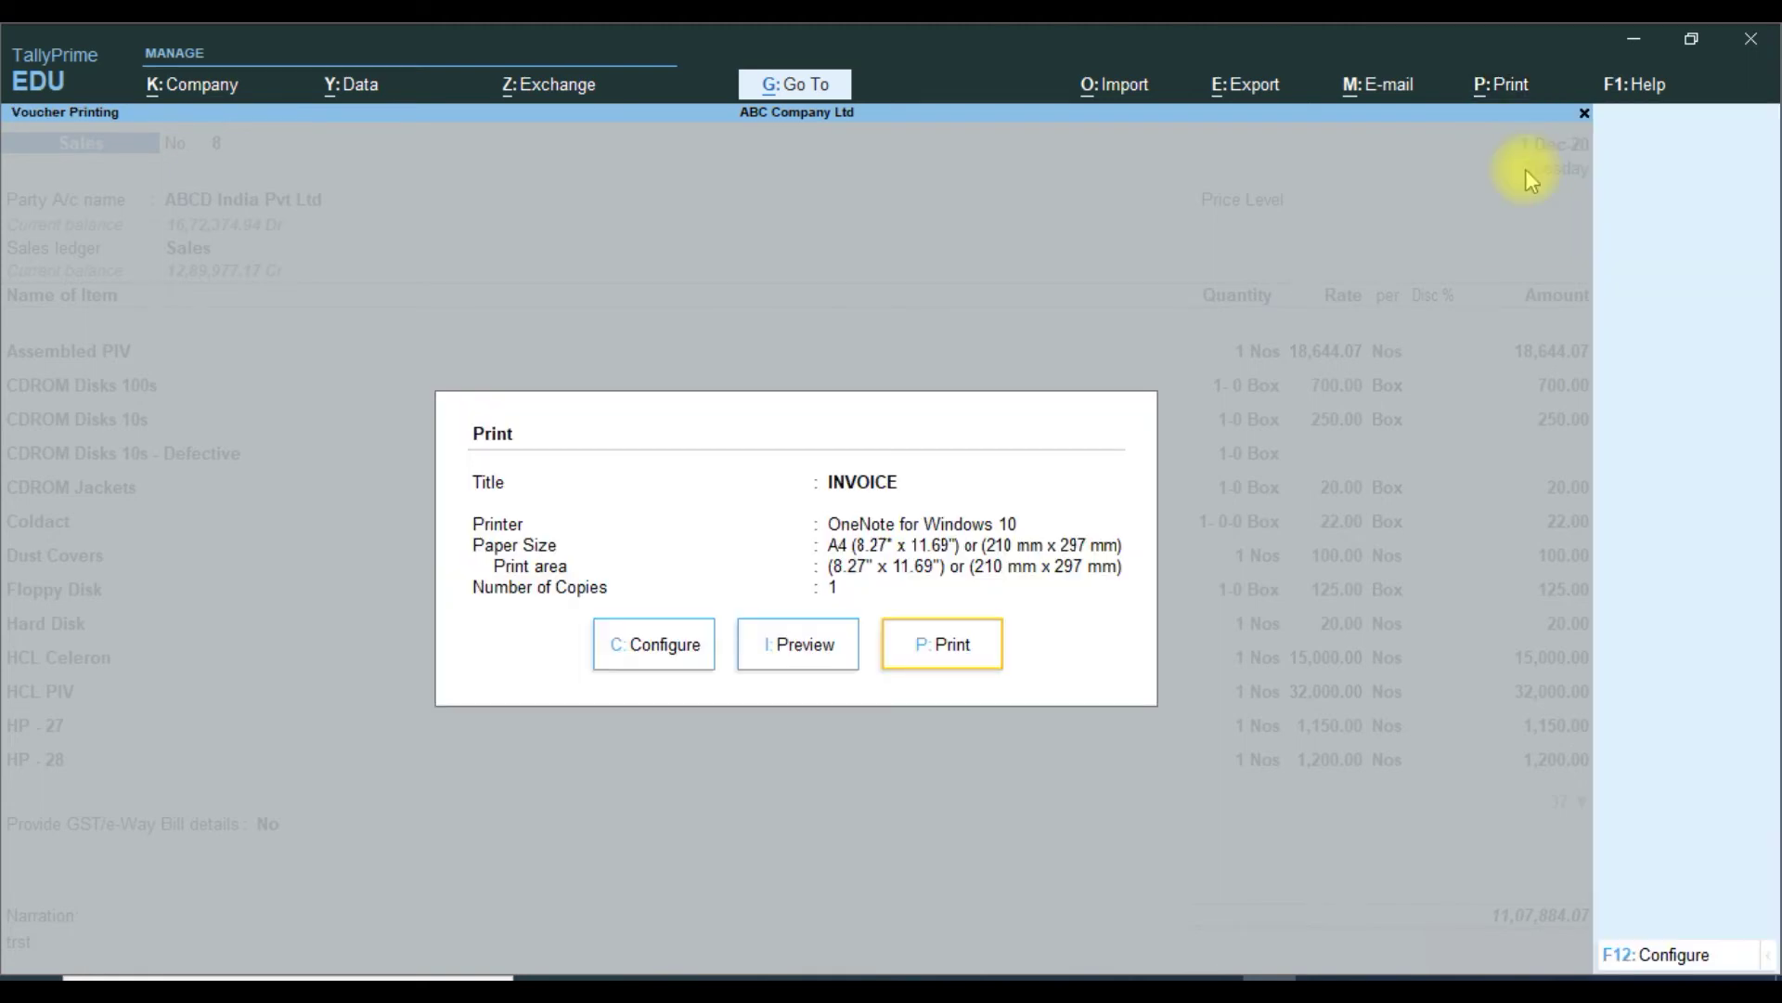
pyautogui.click(790, 659)
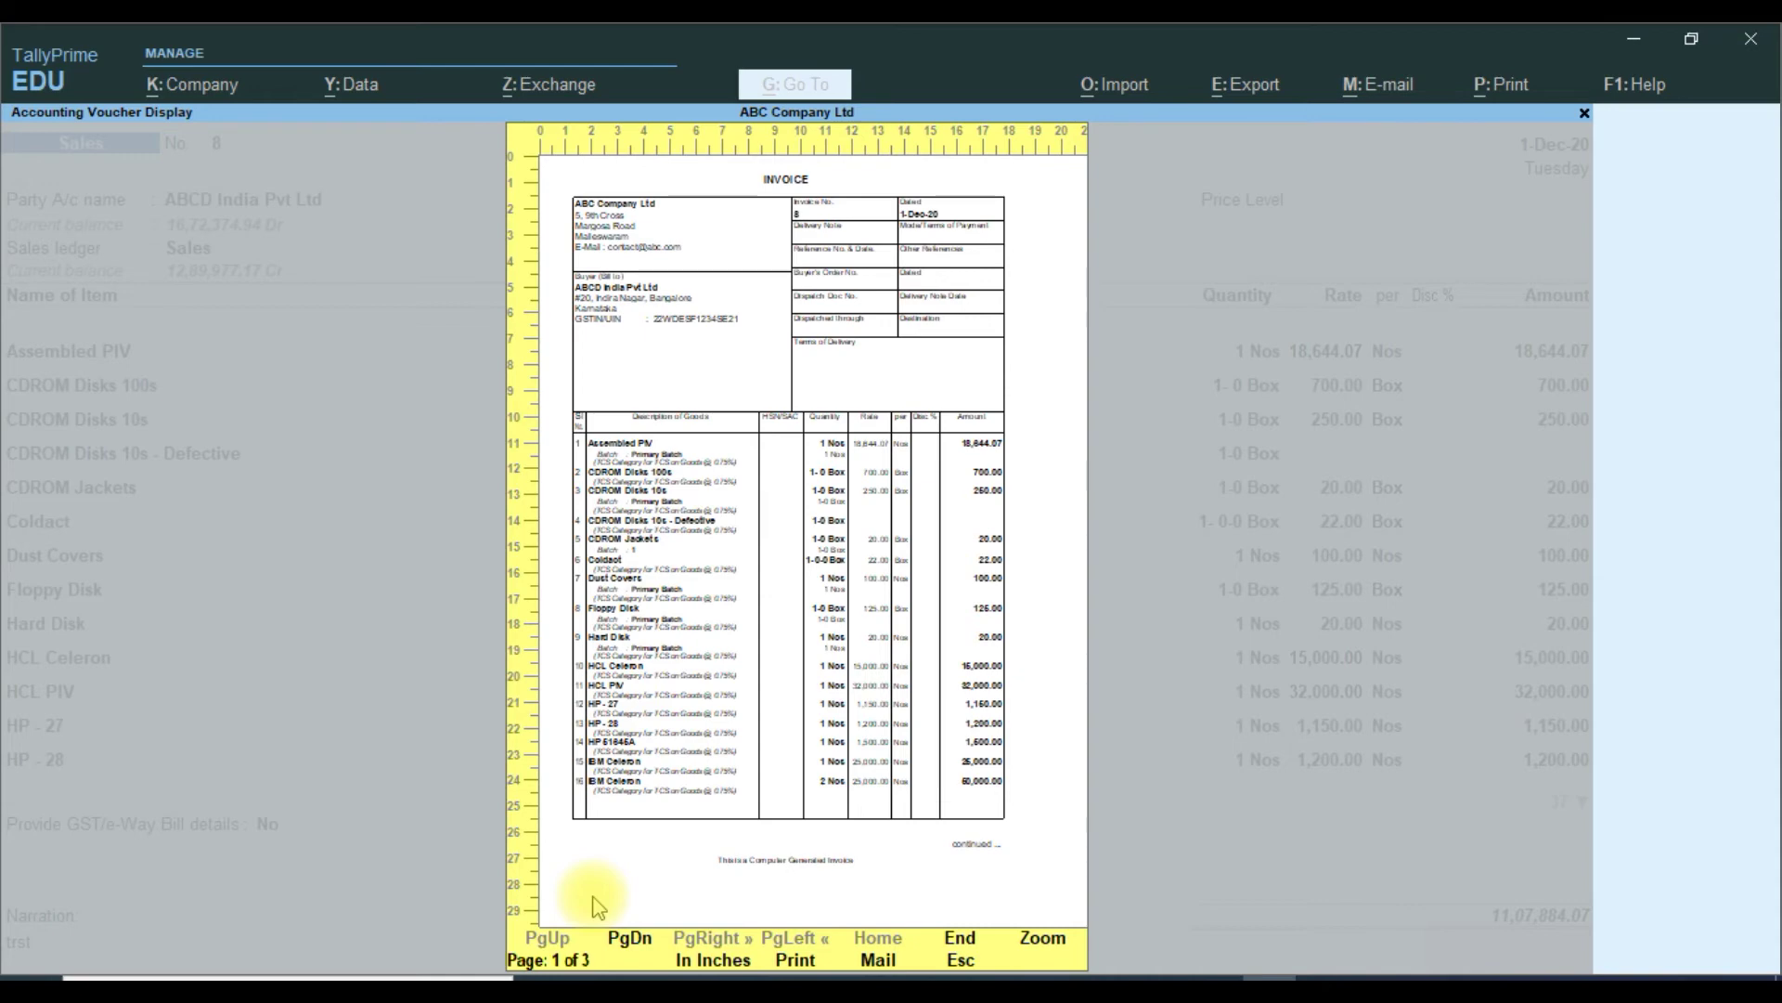
# Step: Zoom into invoice page 2 to read items 17 to 38, then advance to page 3
pyautogui.press('pagedown')
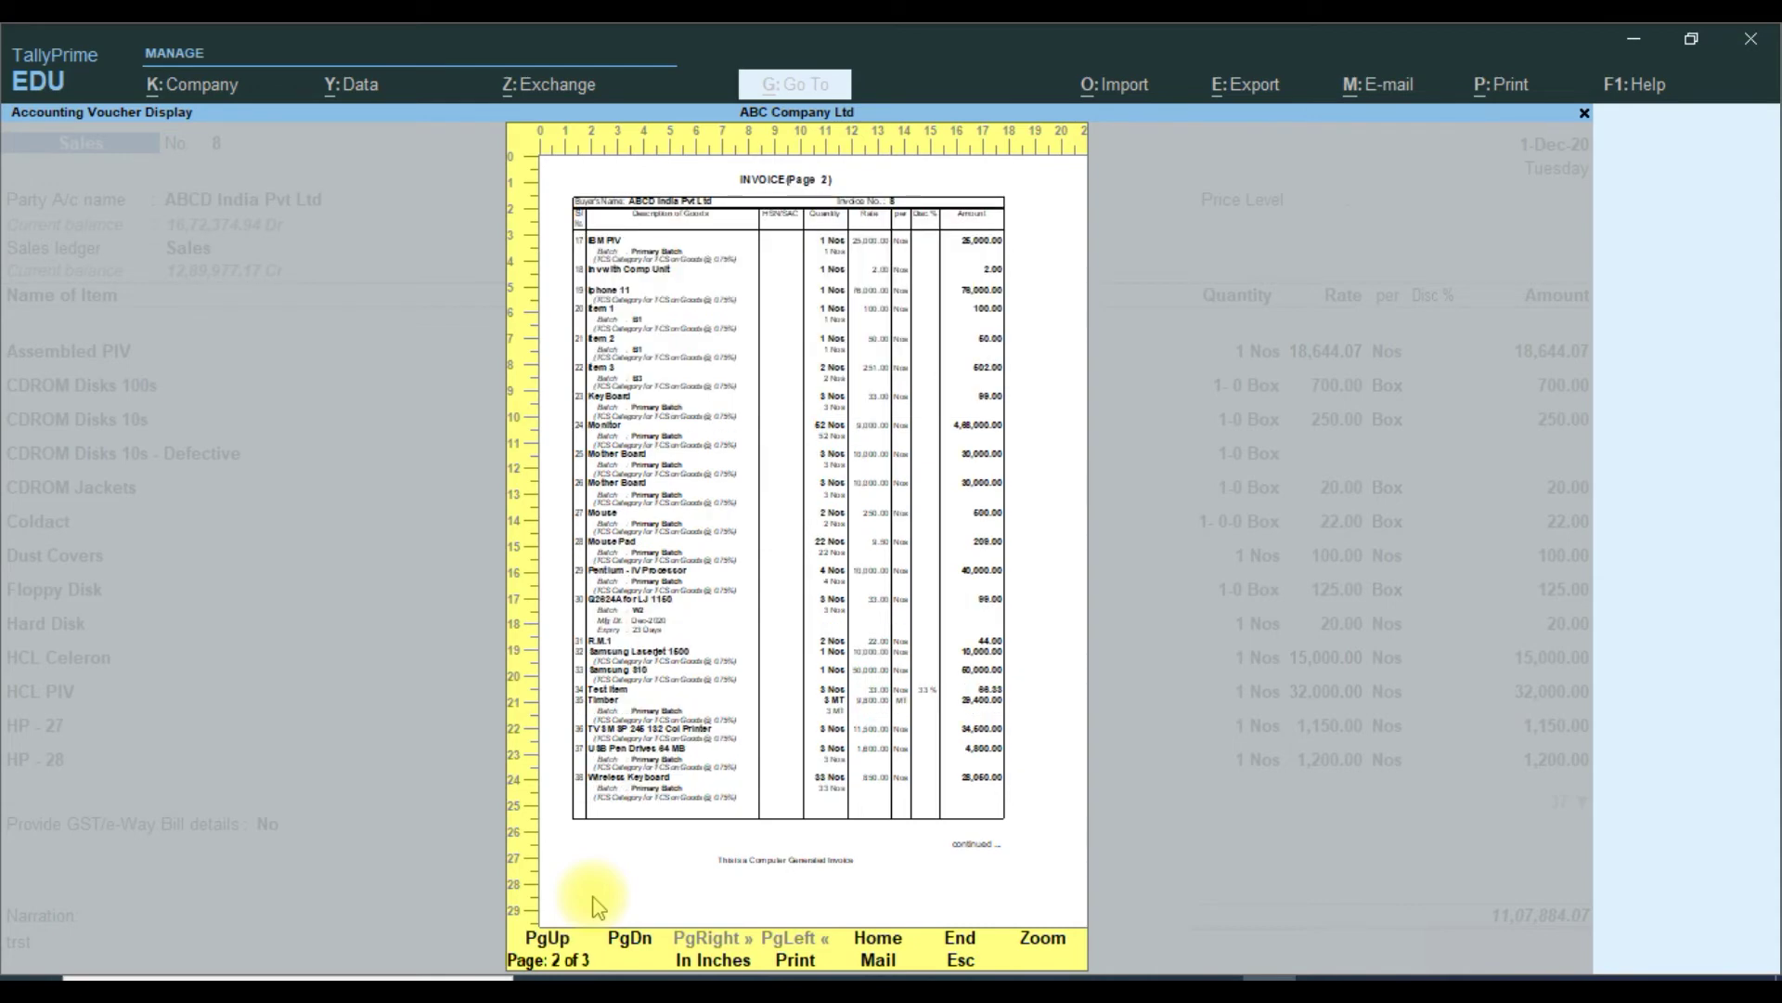
pyautogui.hotkey('alt', 'z')
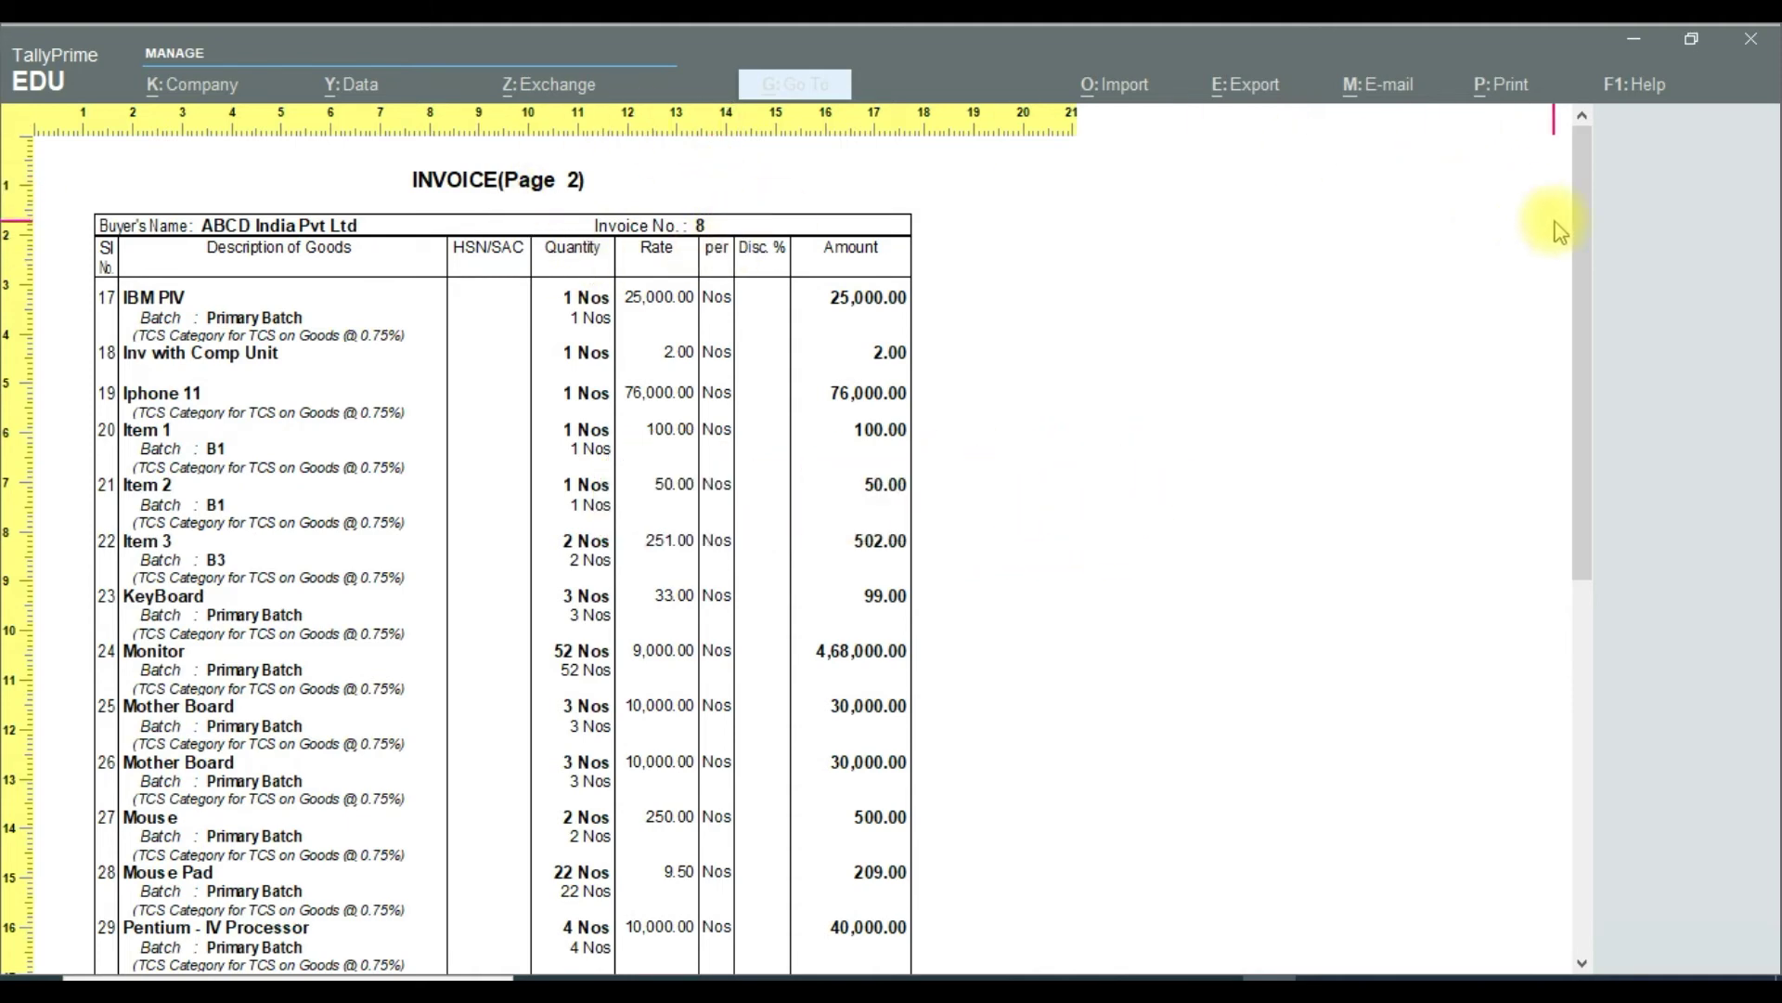
pyautogui.moveTo(1582, 220); pyautogui.dragTo(1427, 580)
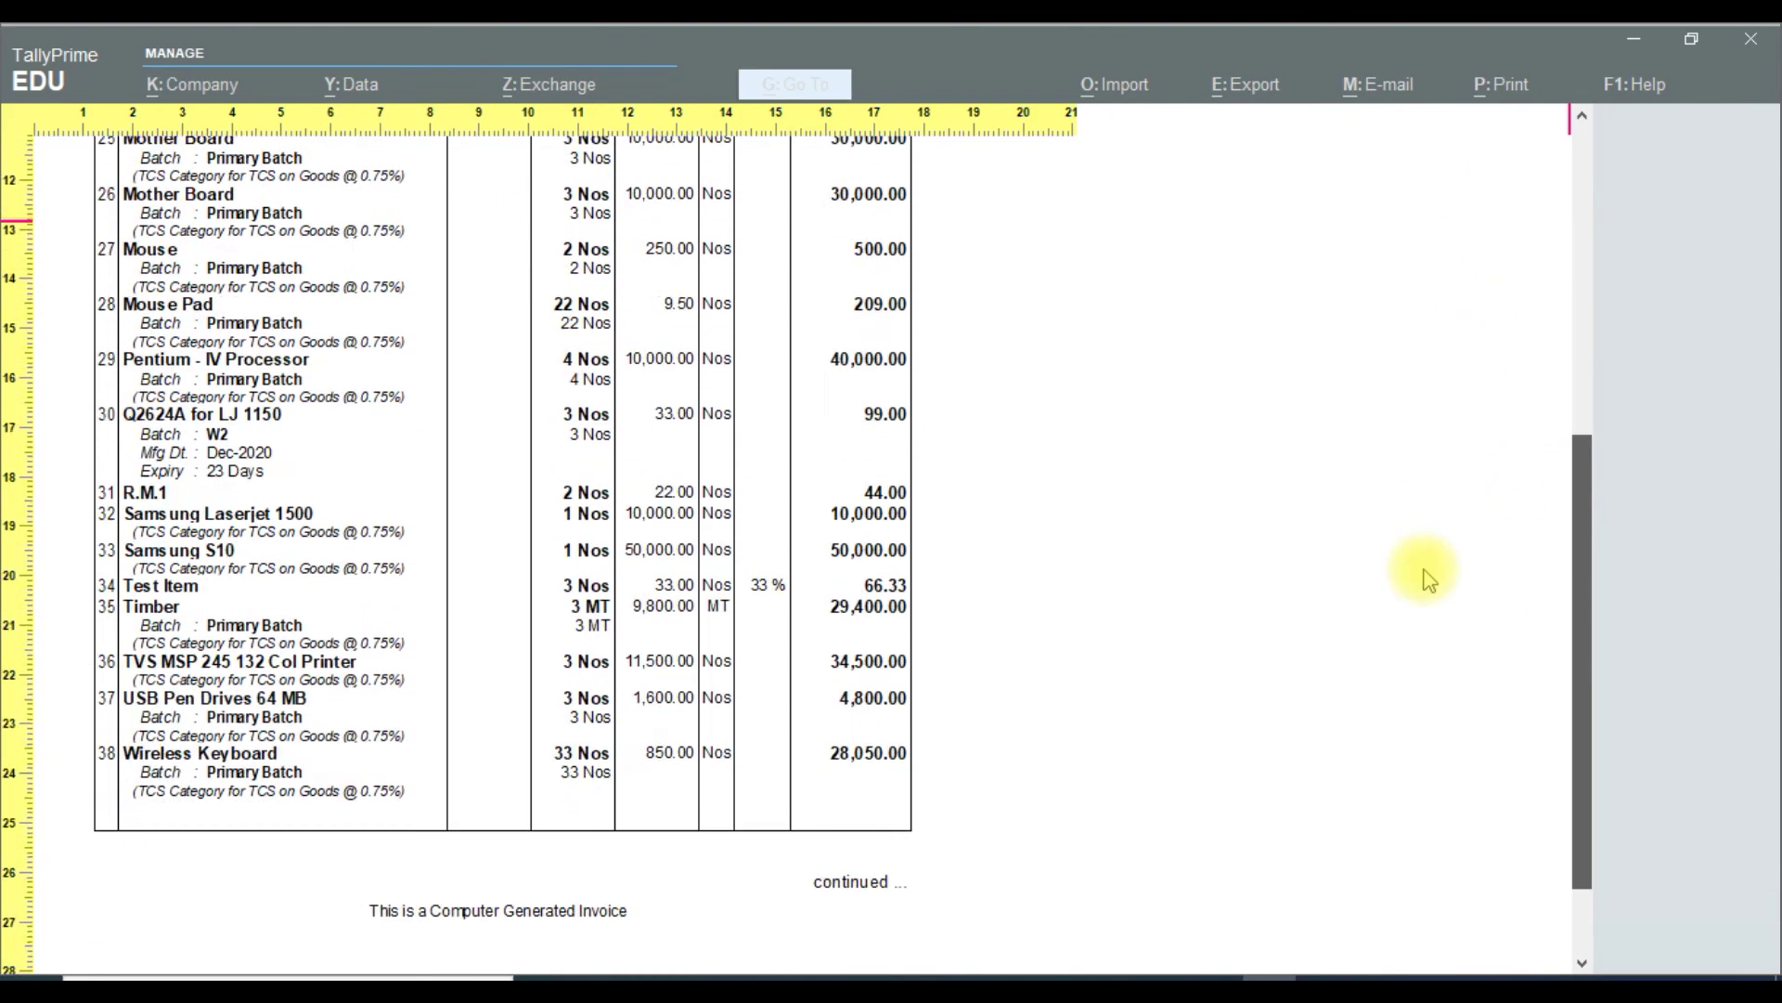
pyautogui.click(1416, 601)
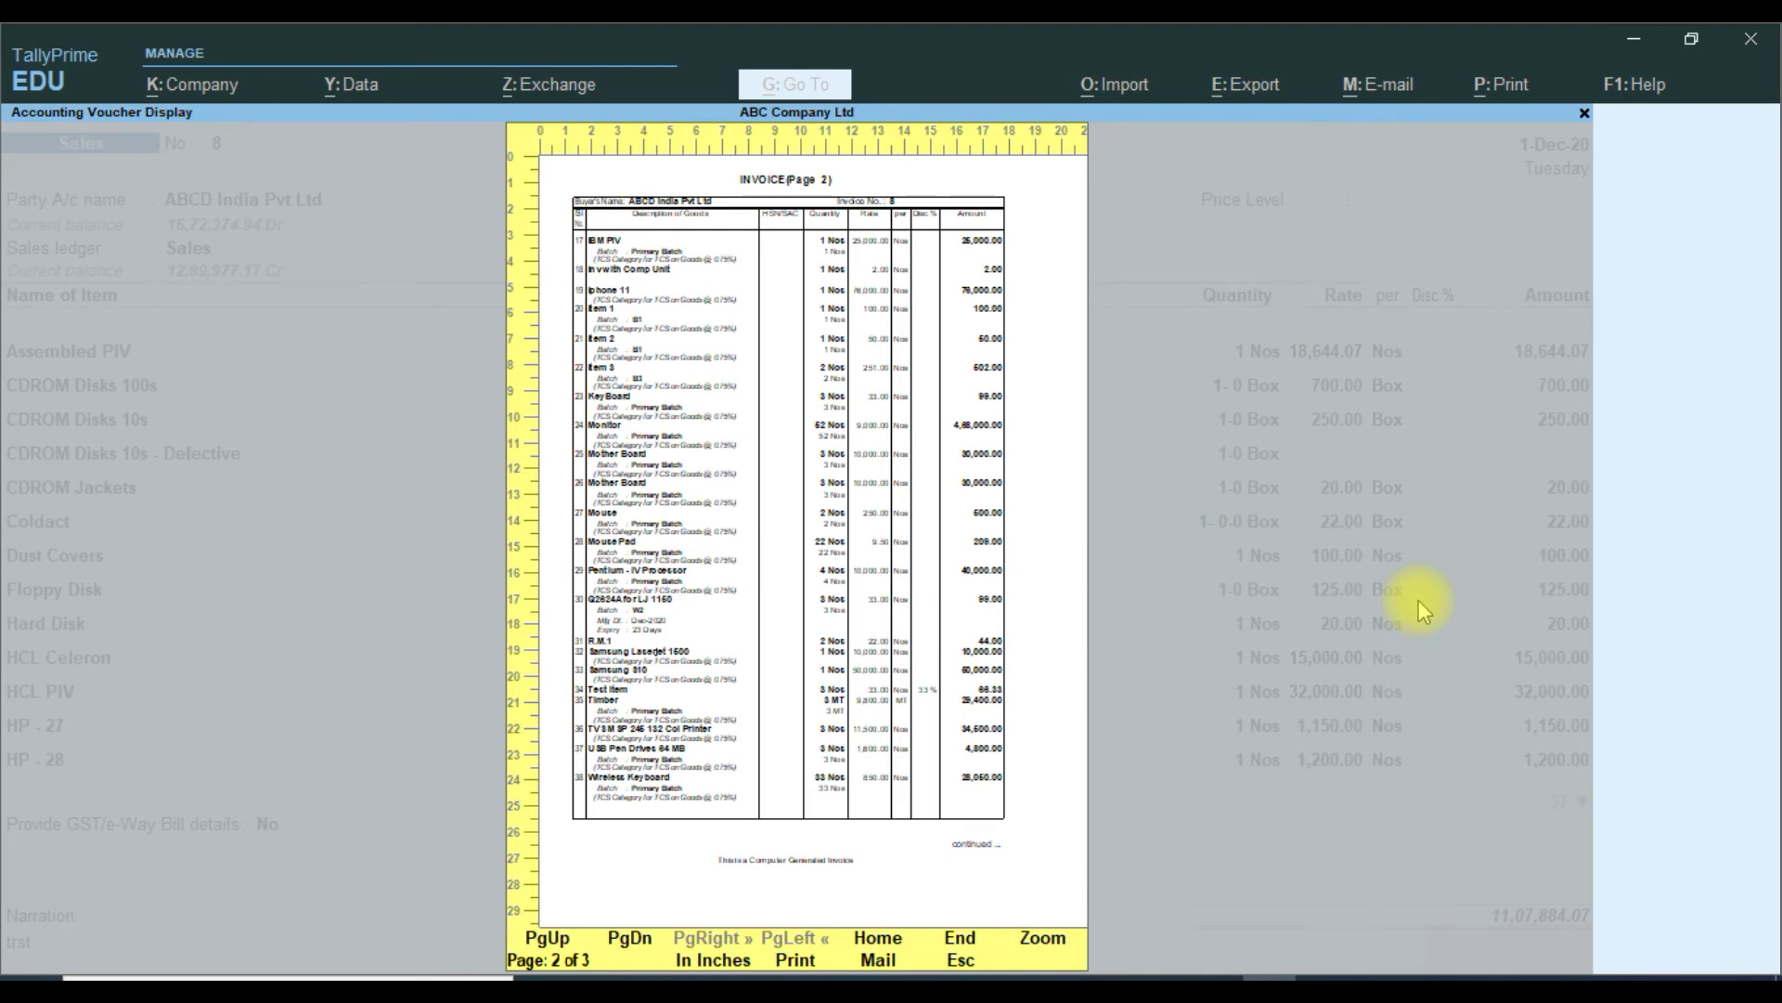
pyautogui.press('pagedown')
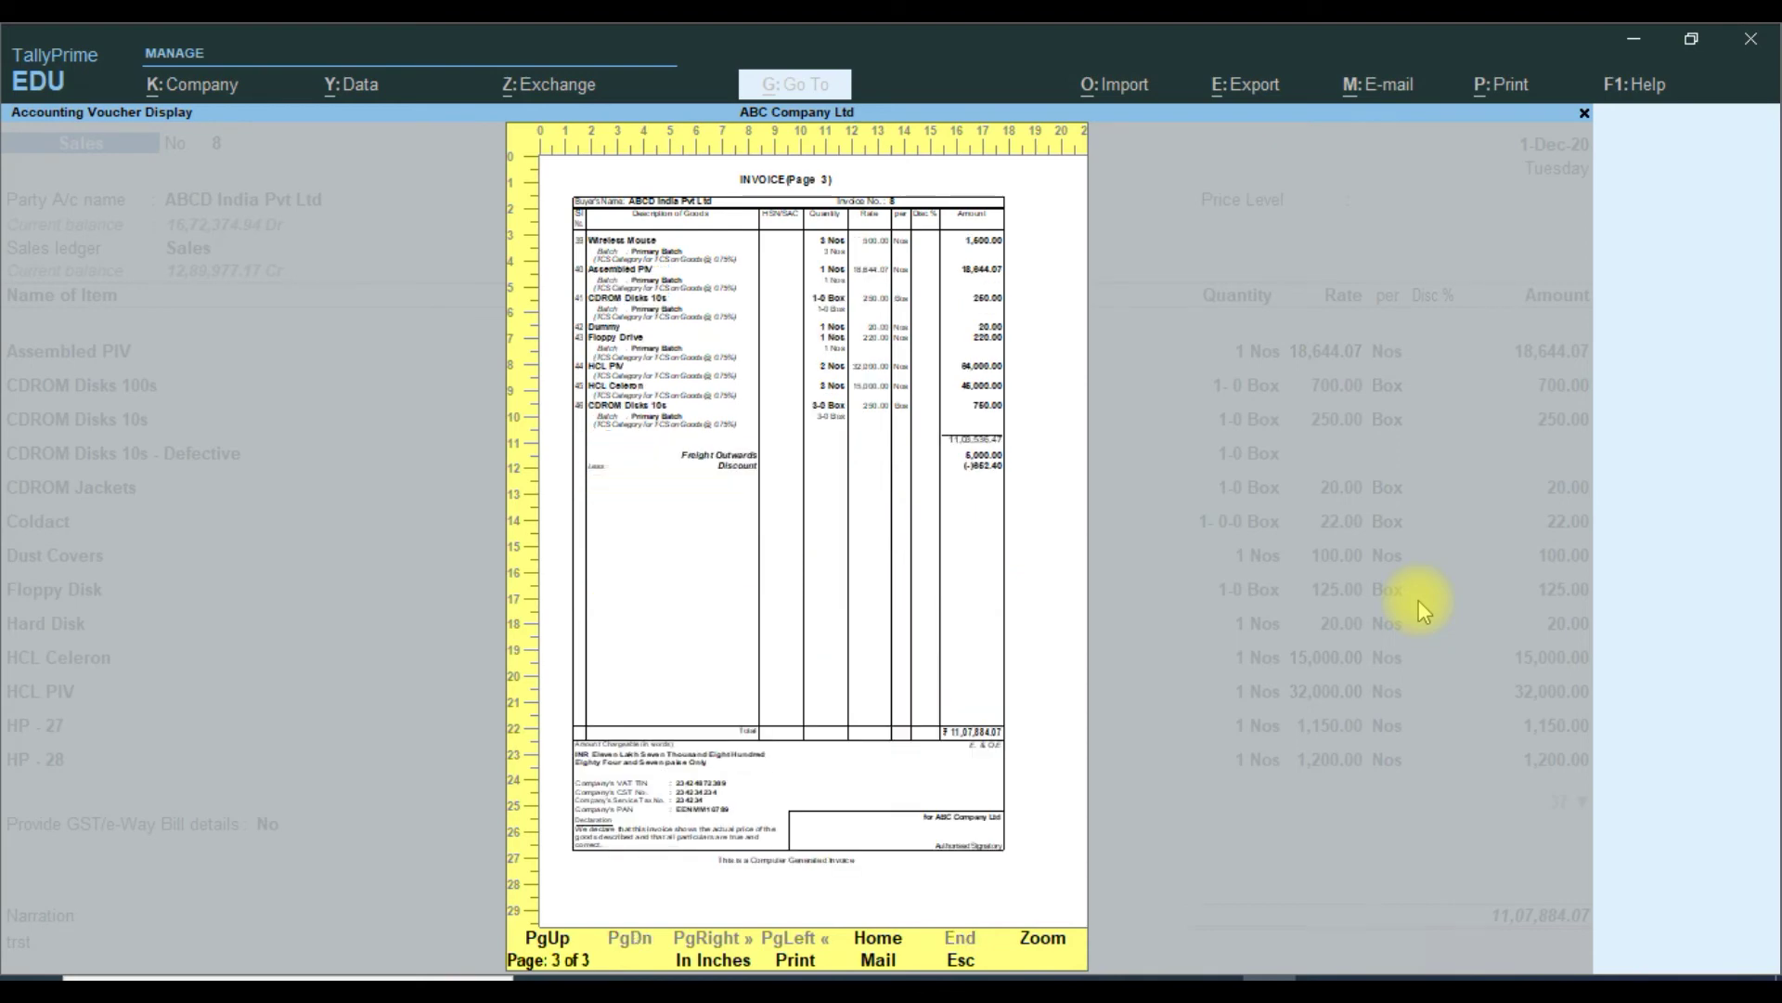
# Step: Zoom into page 3 and scroll through items 39–46 down to the ₹11,07,884.07 total
pyautogui.click(773, 227)
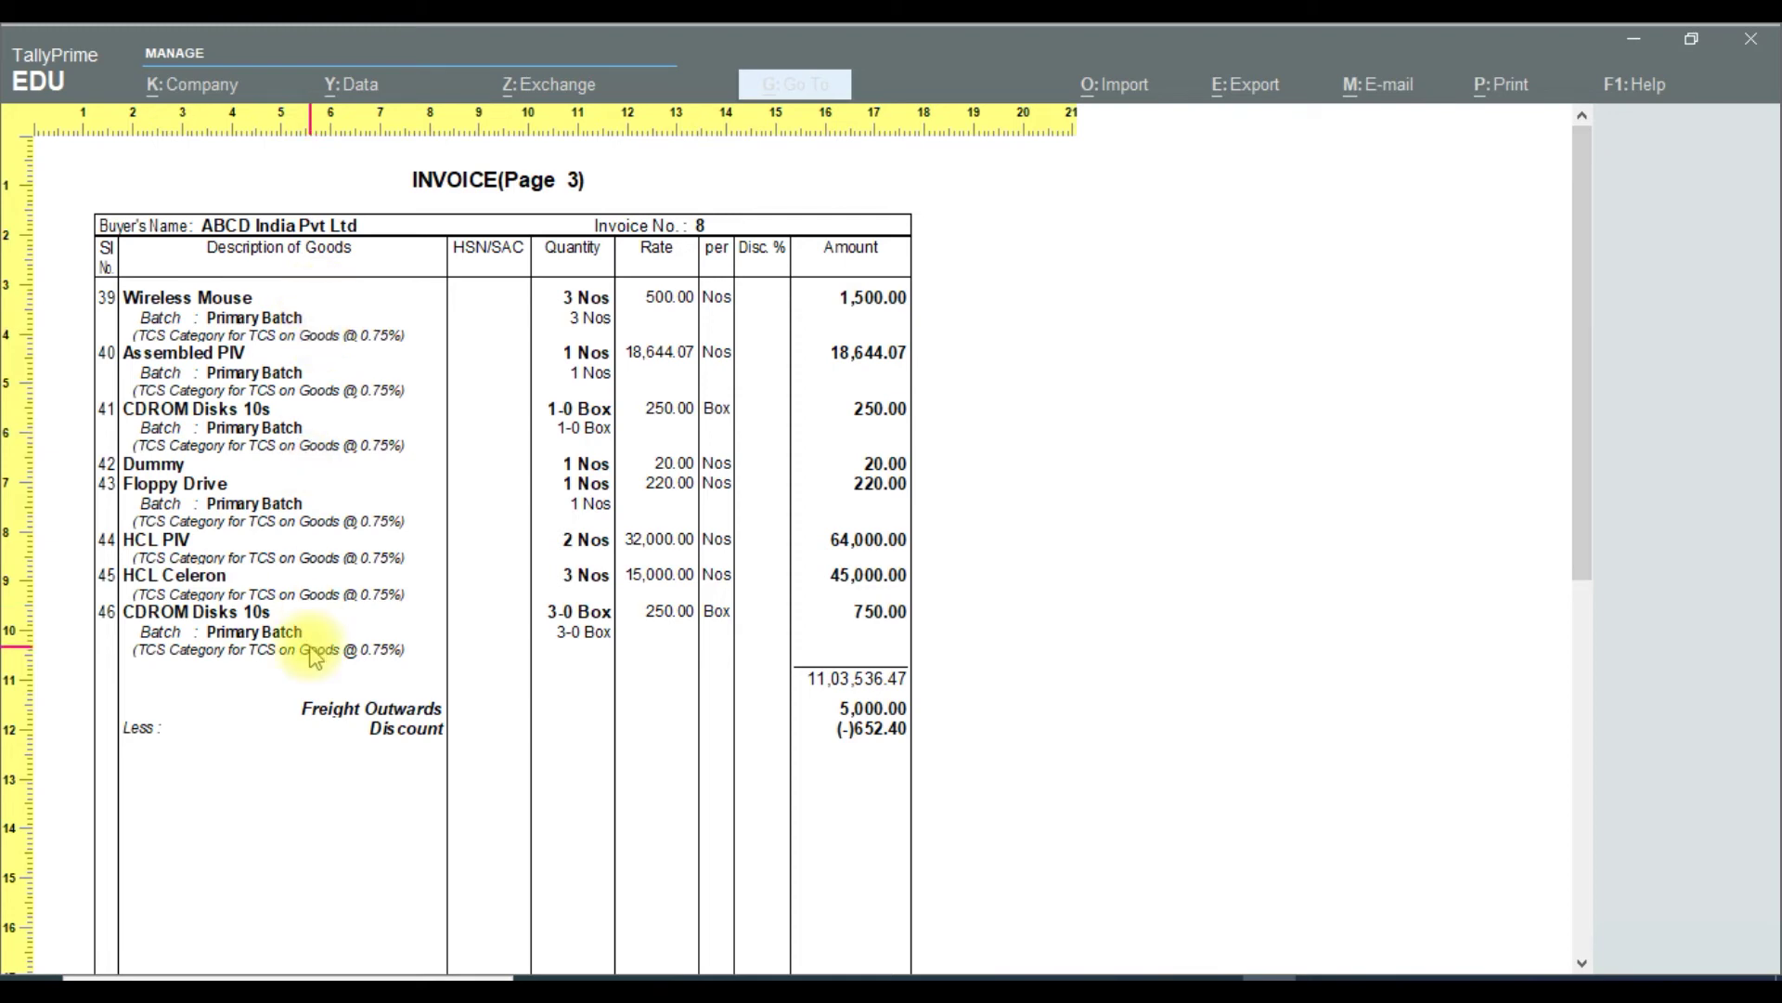
pyautogui.moveTo(1587, 414); pyautogui.dragTo(1580, 539)
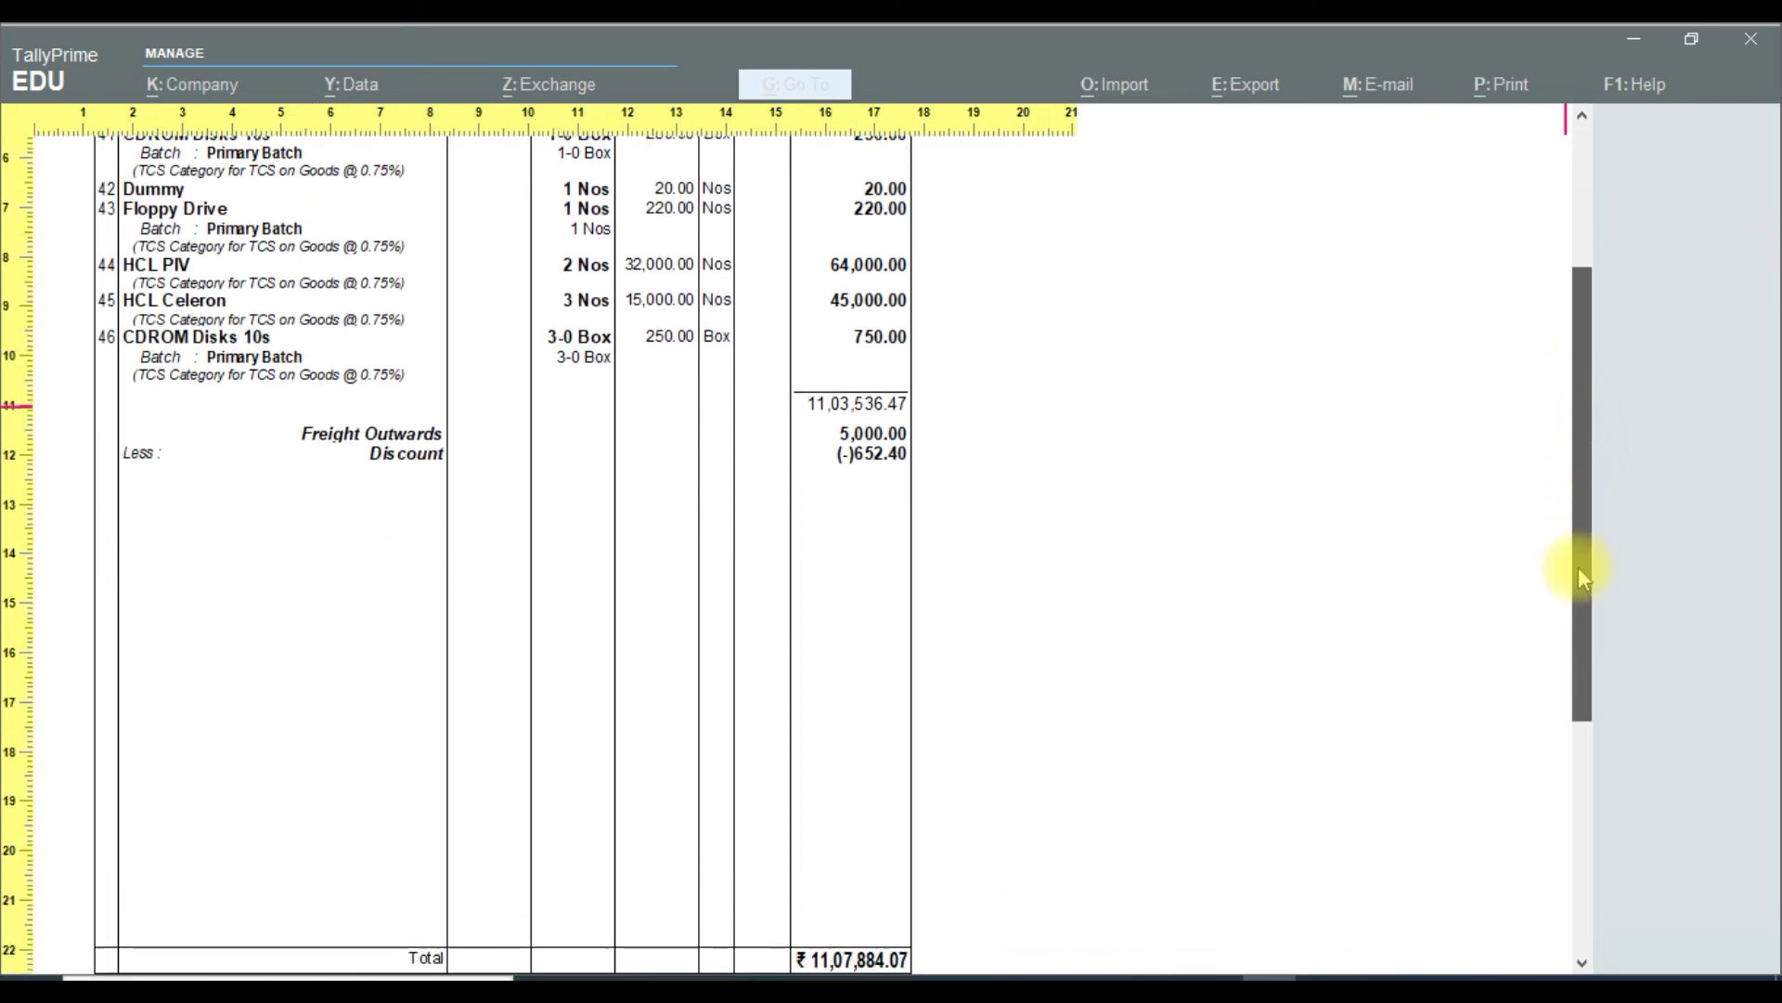
pyautogui.moveTo(1578, 569); pyautogui.dragTo(1567, 306)
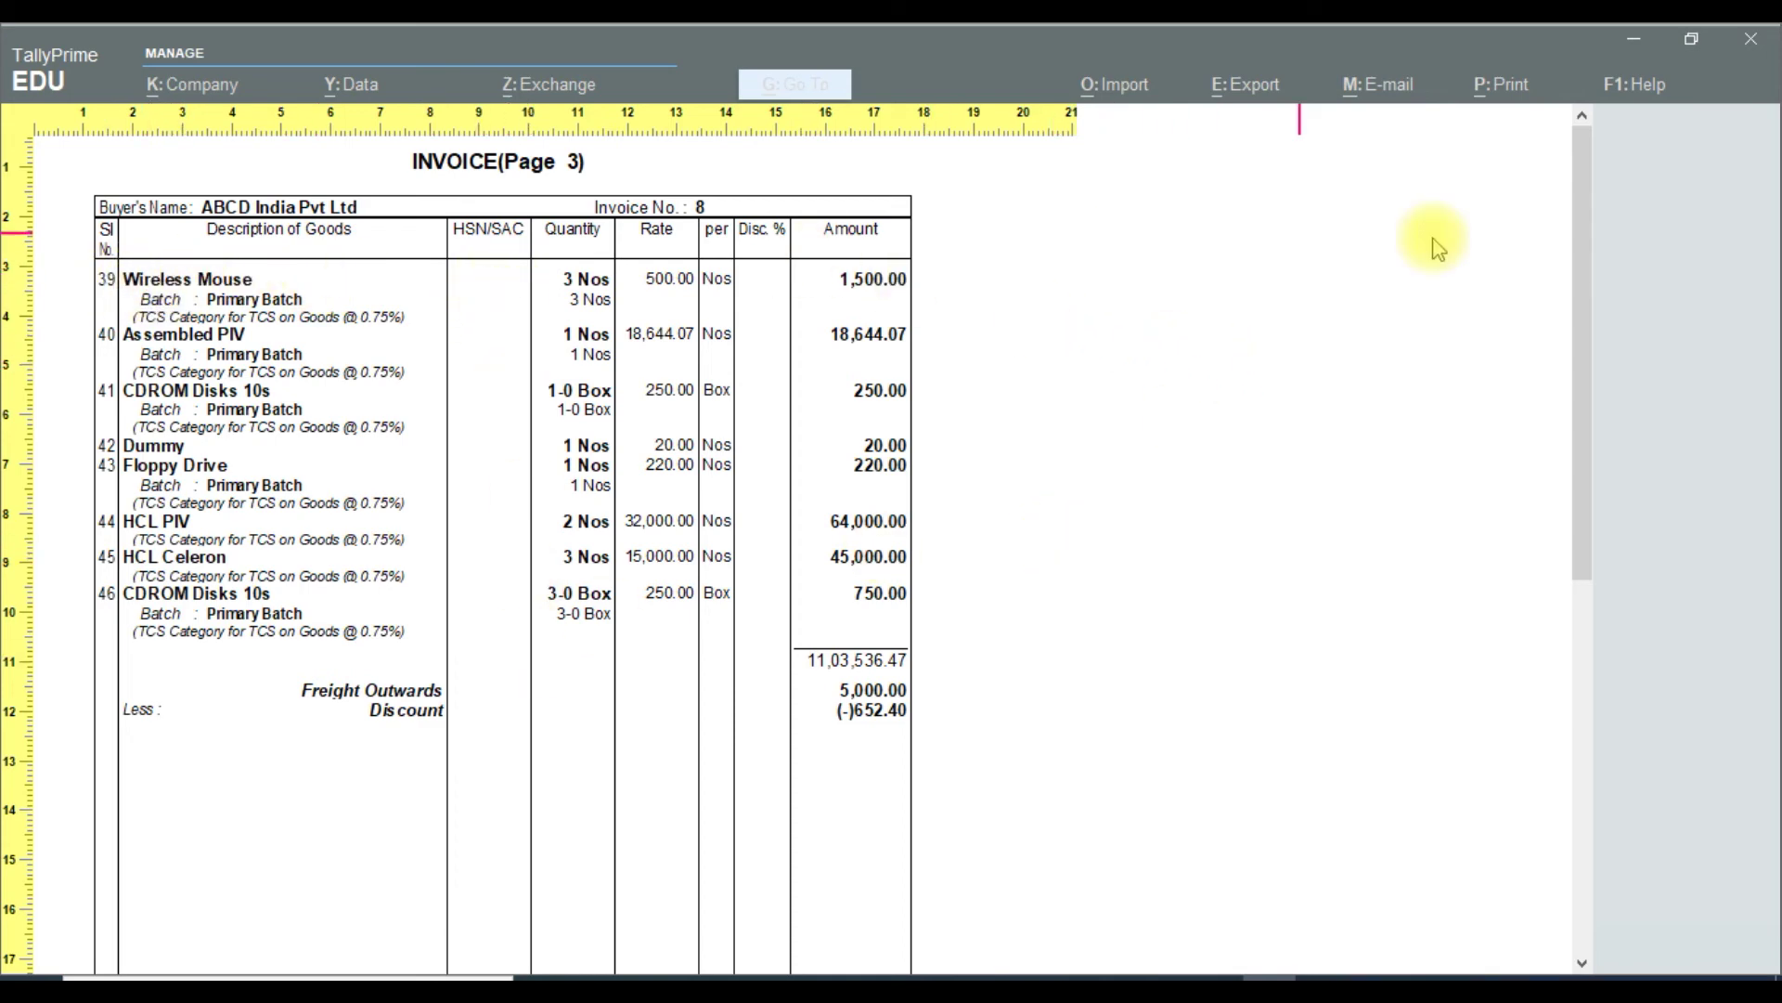
pyautogui.moveTo(1579, 271); pyautogui.dragTo(1433, 307)
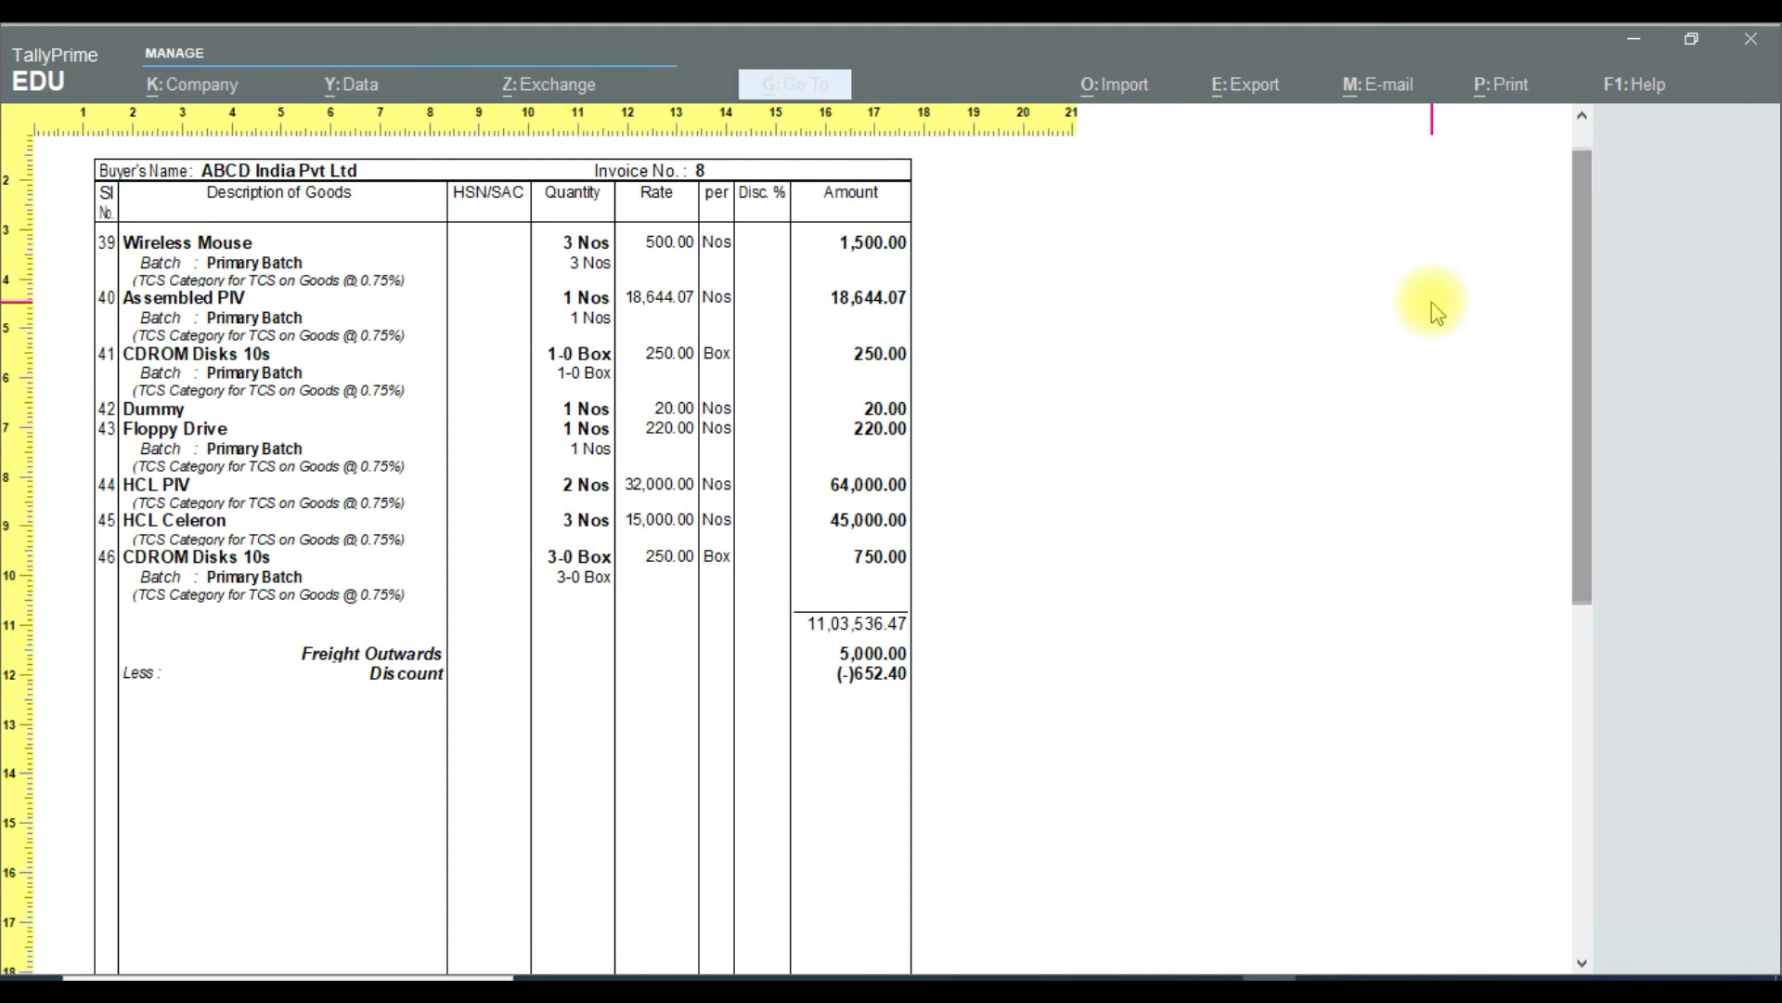
pyautogui.click(1432, 302)
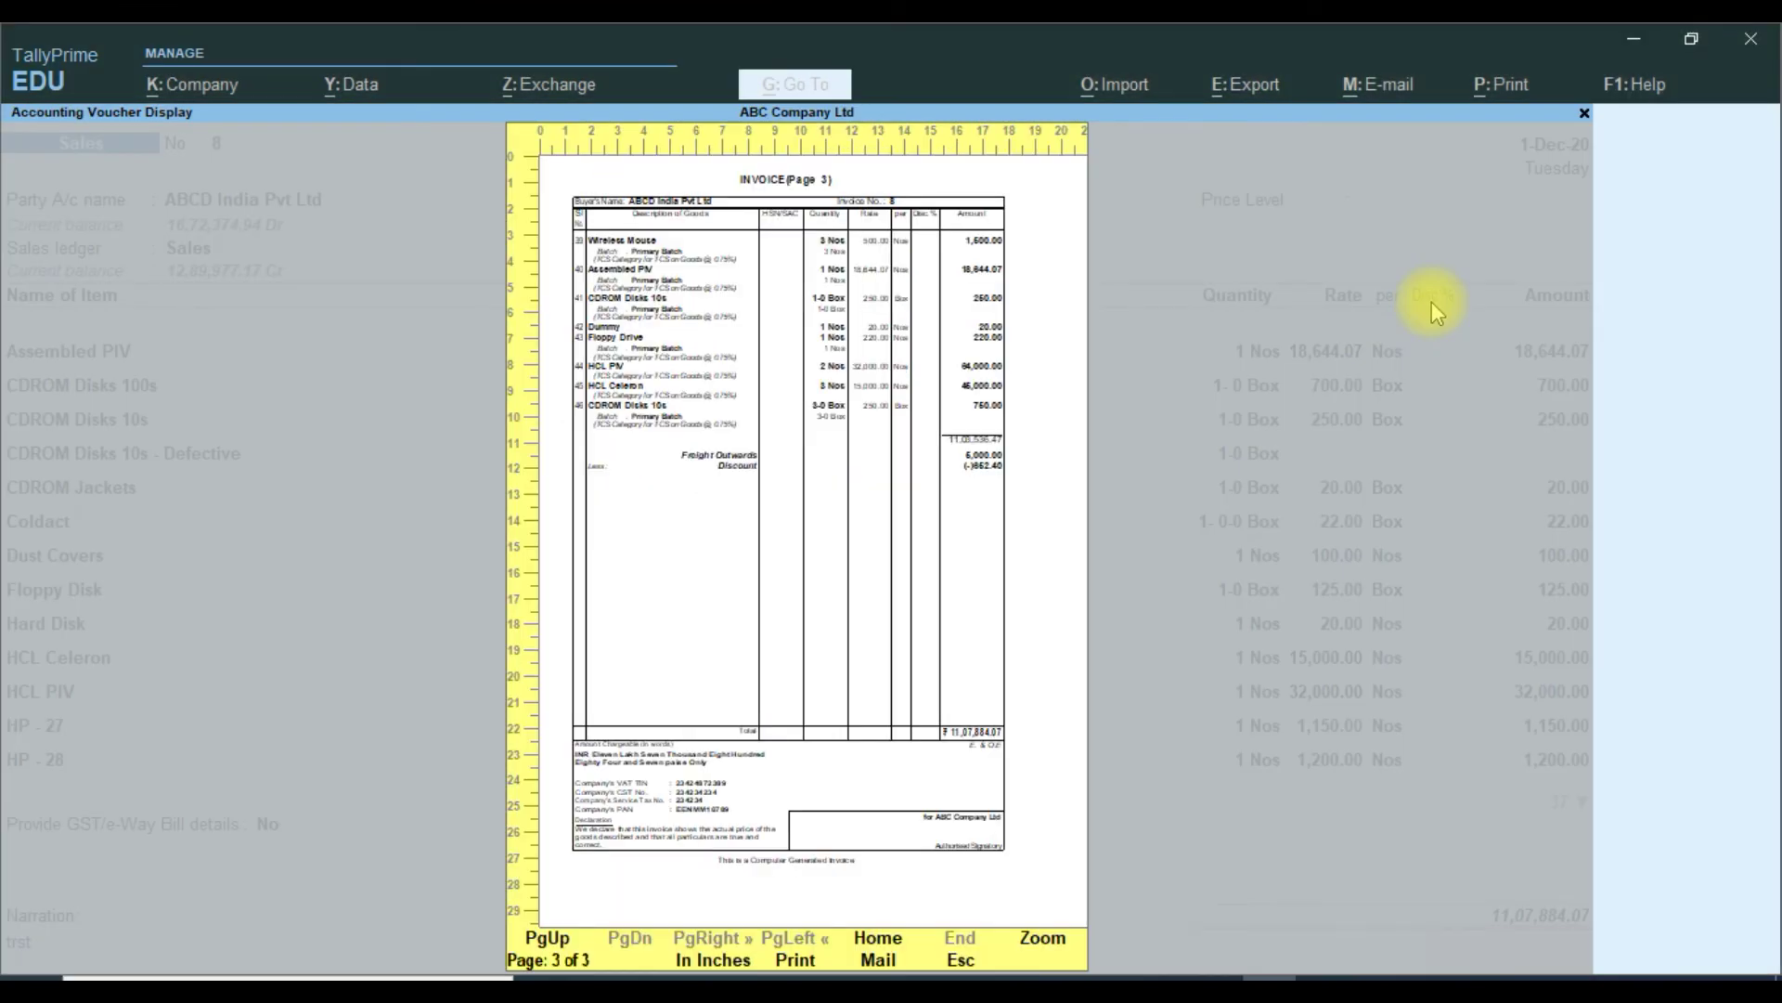
# Step: Go back through page 2 to page 1 and zoom in to review it
pyautogui.press('pageup')
pyautogui.press('pageup')
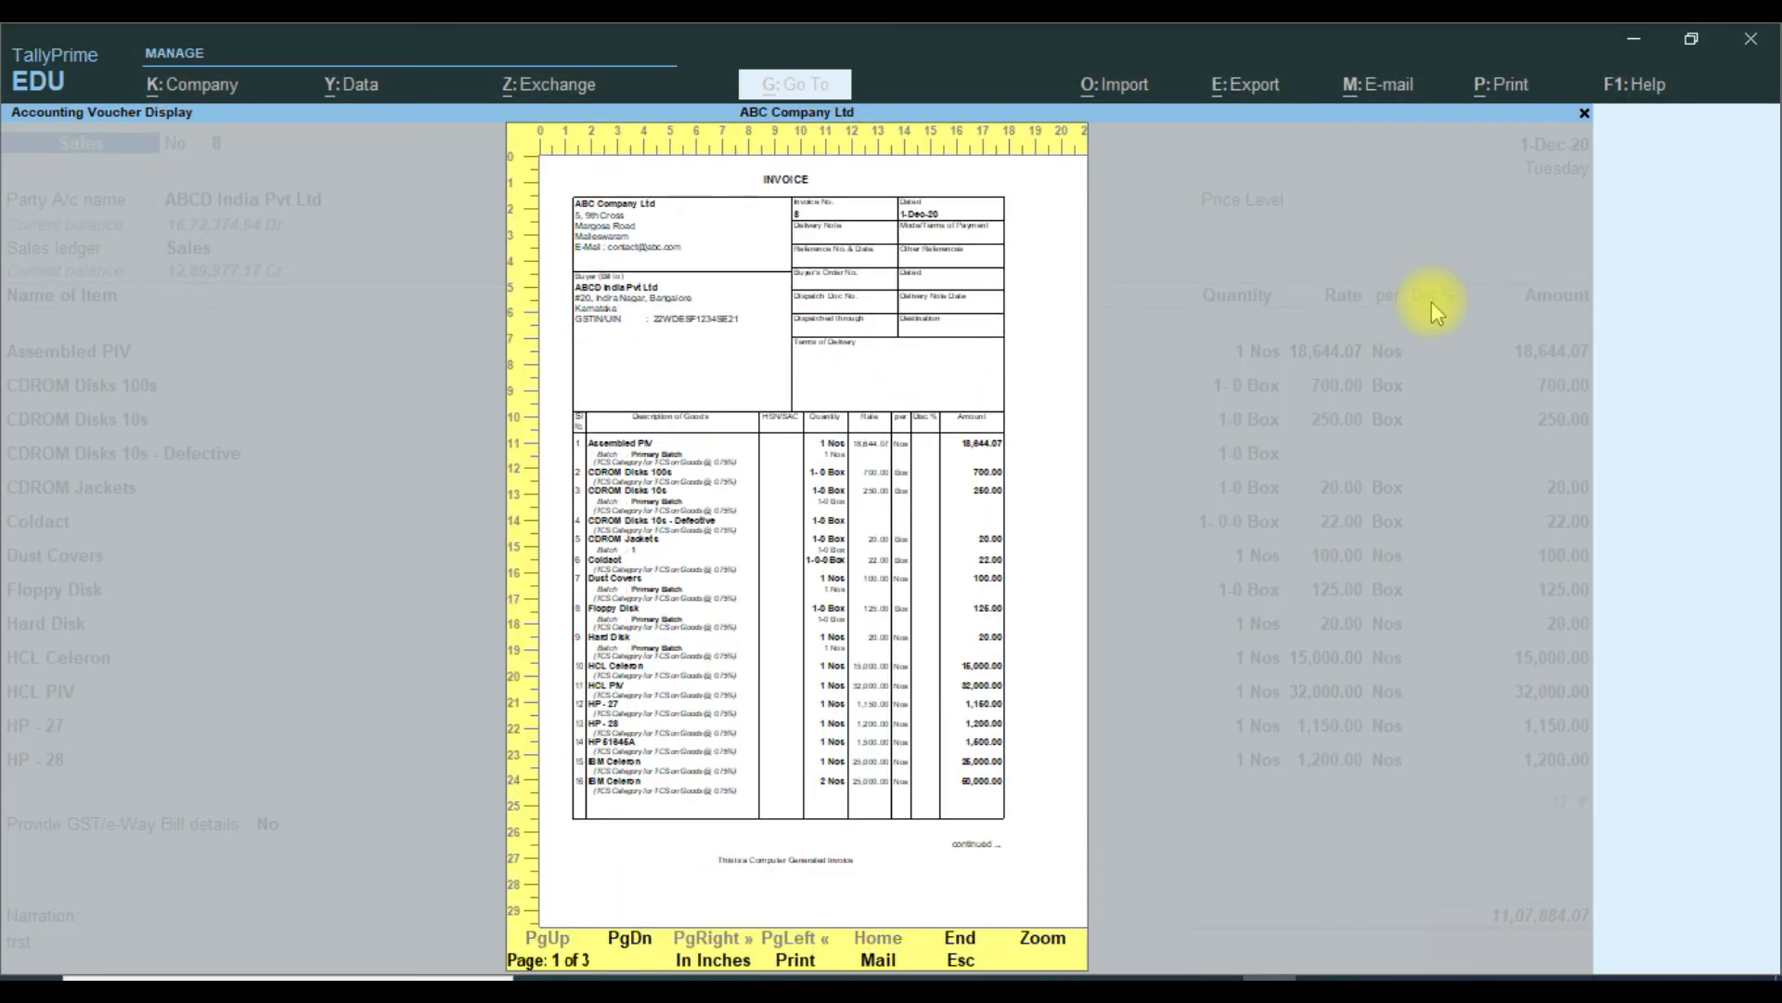
pyautogui.click(1432, 301)
pyautogui.scroll(-2, 1431, 303)
pyautogui.scroll(2, 1432, 303)
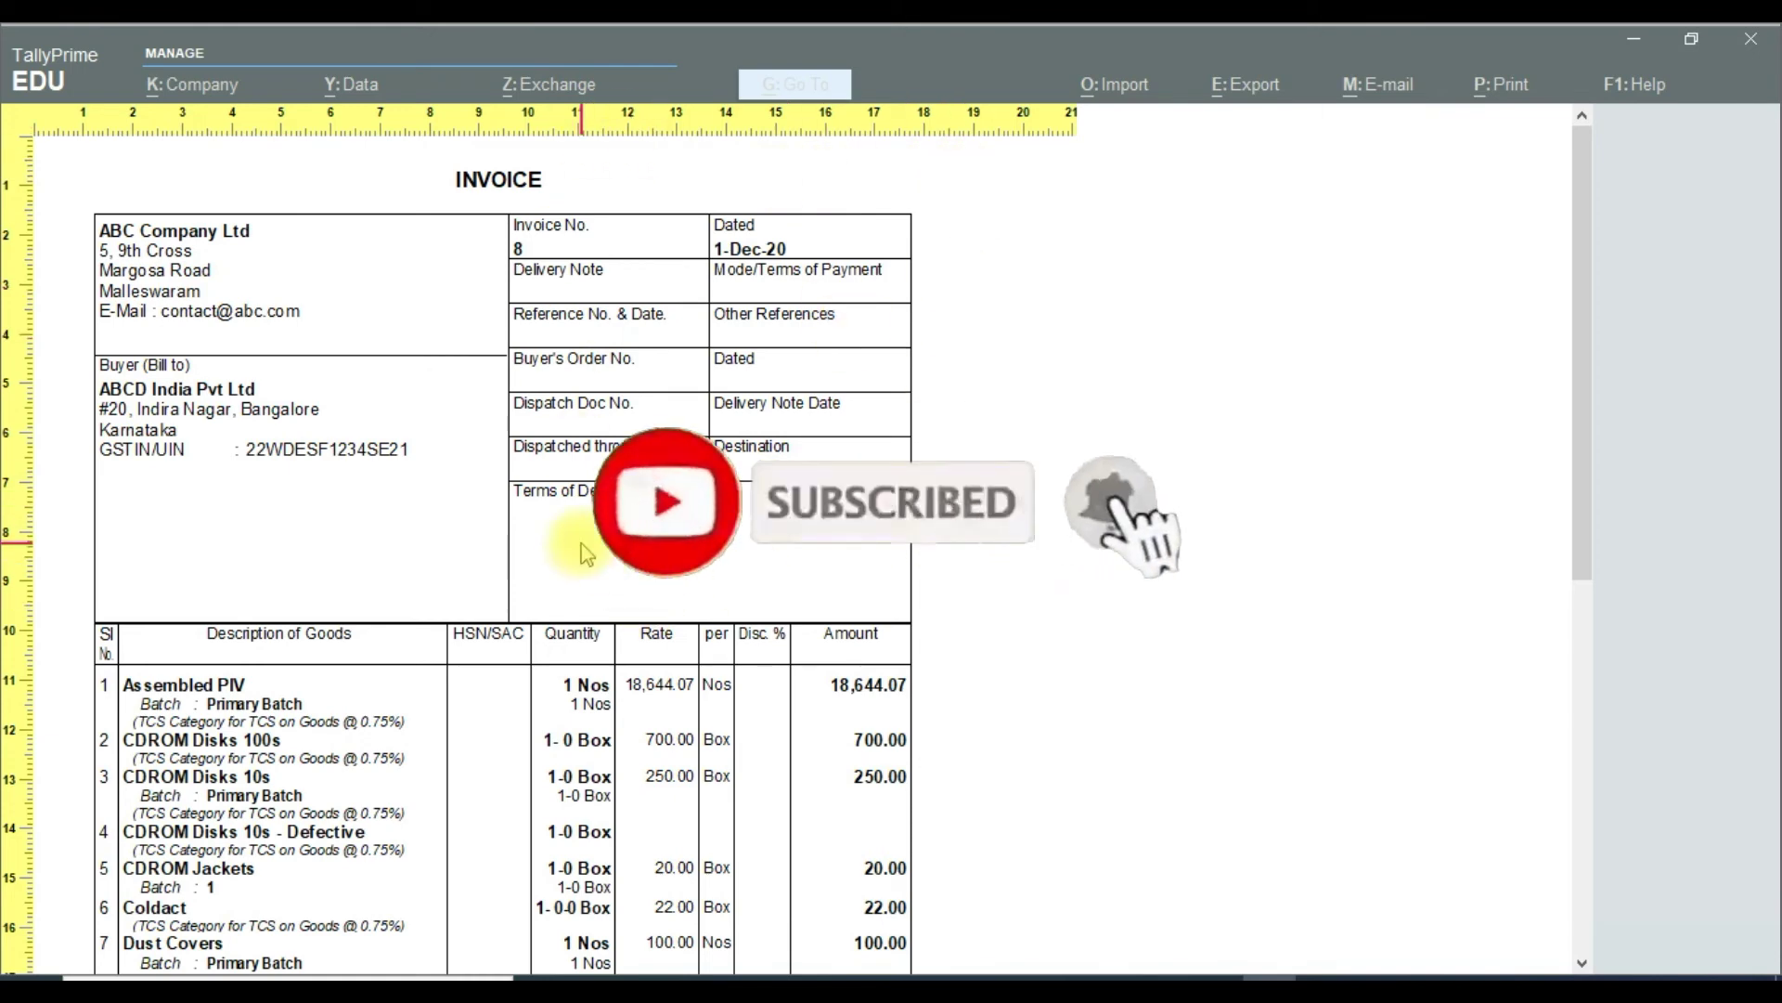
pyautogui.moveTo(1582, 370); pyautogui.dragTo(1563, 760)
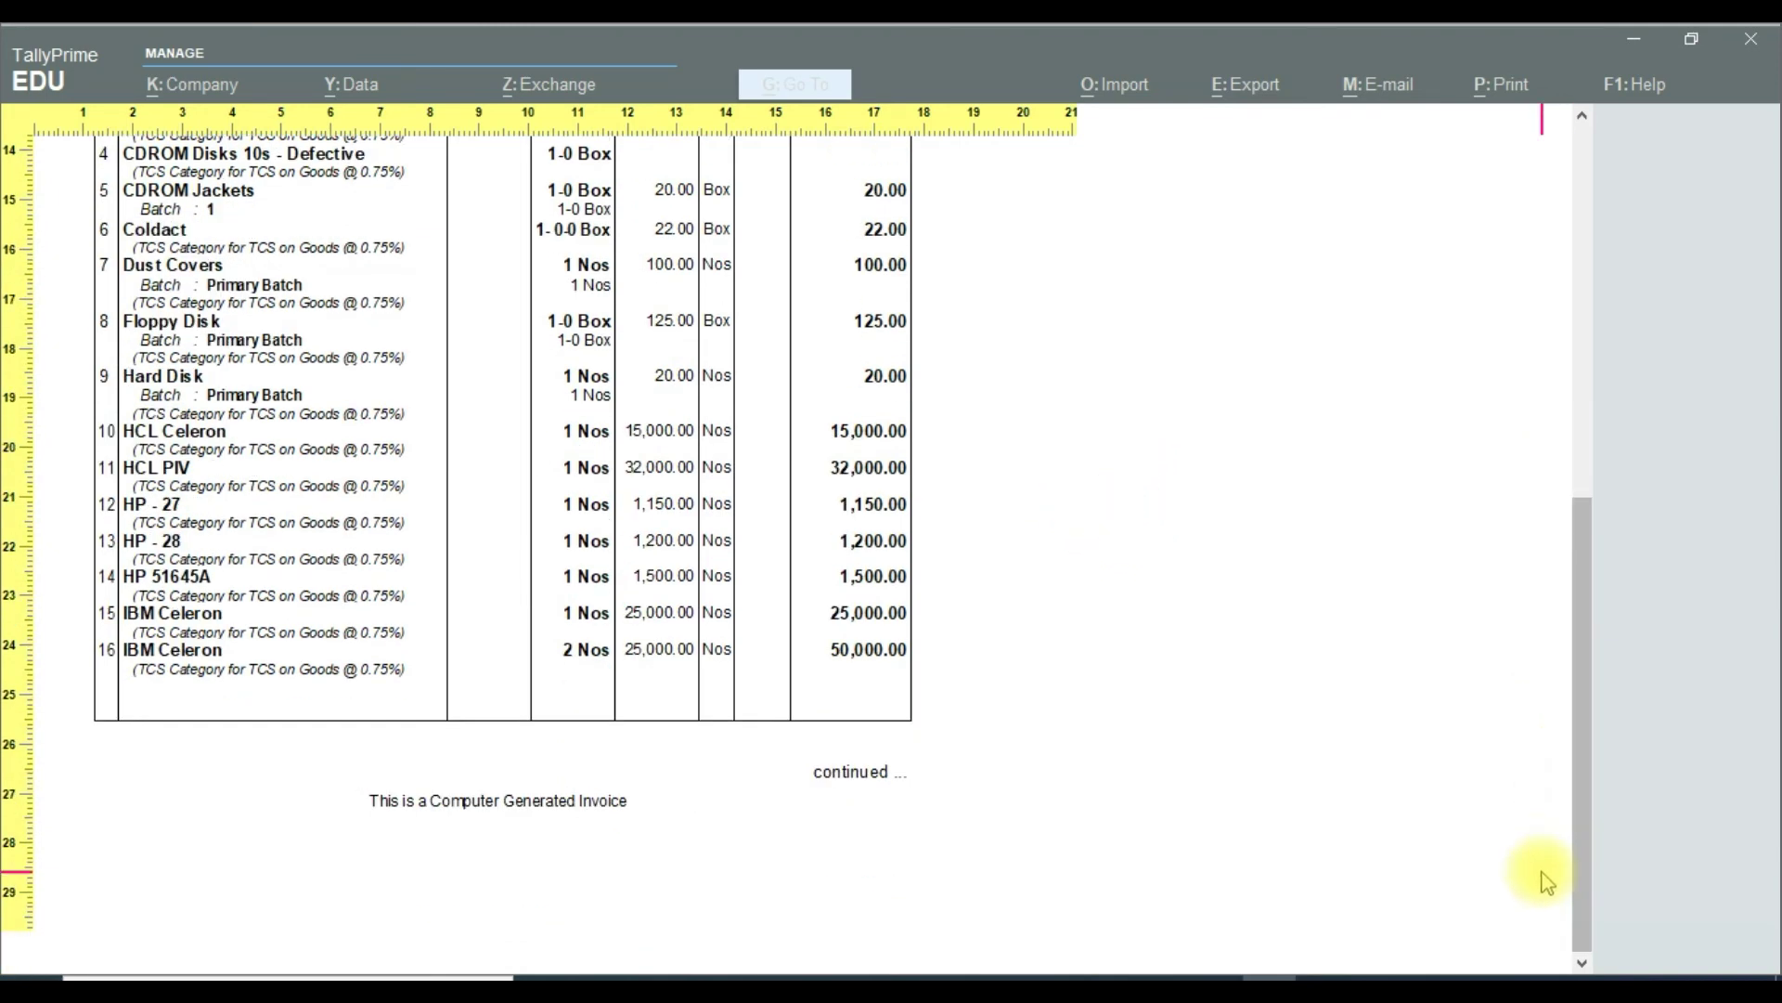
pyautogui.hotkey('alt', 'z')
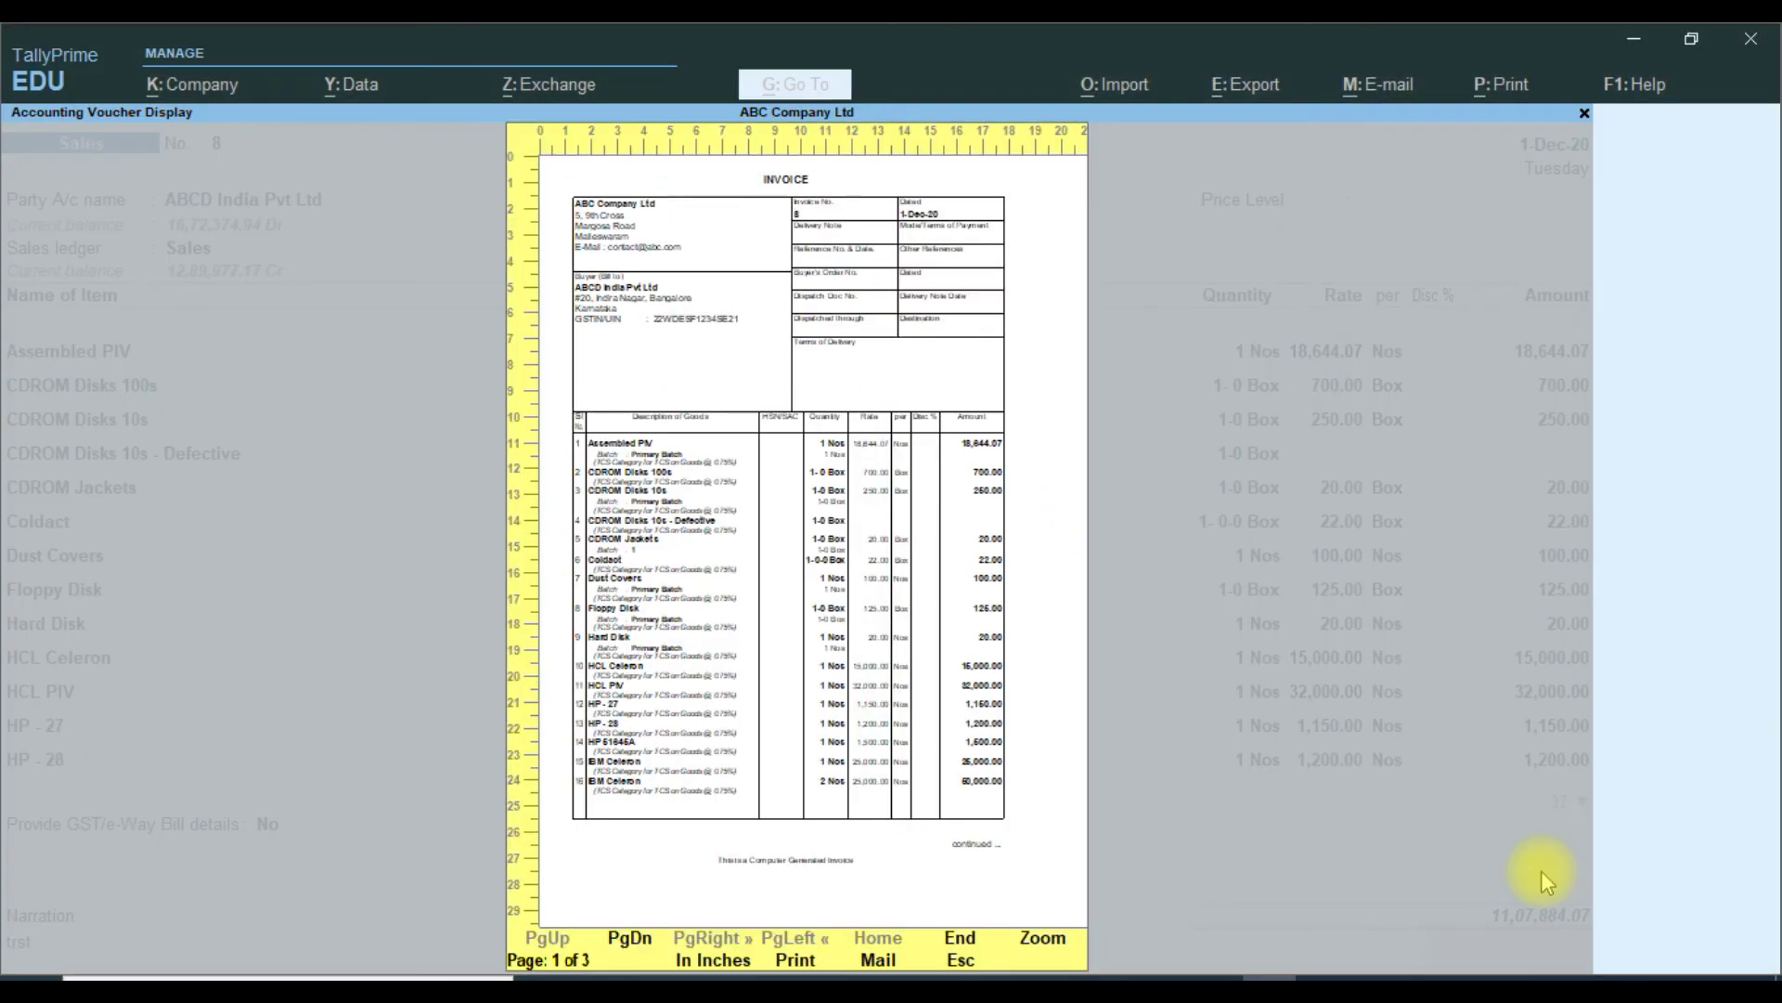
# Step: Page forward through pages 2 and 3, then close the invoice preview
pyautogui.press('pagedown')
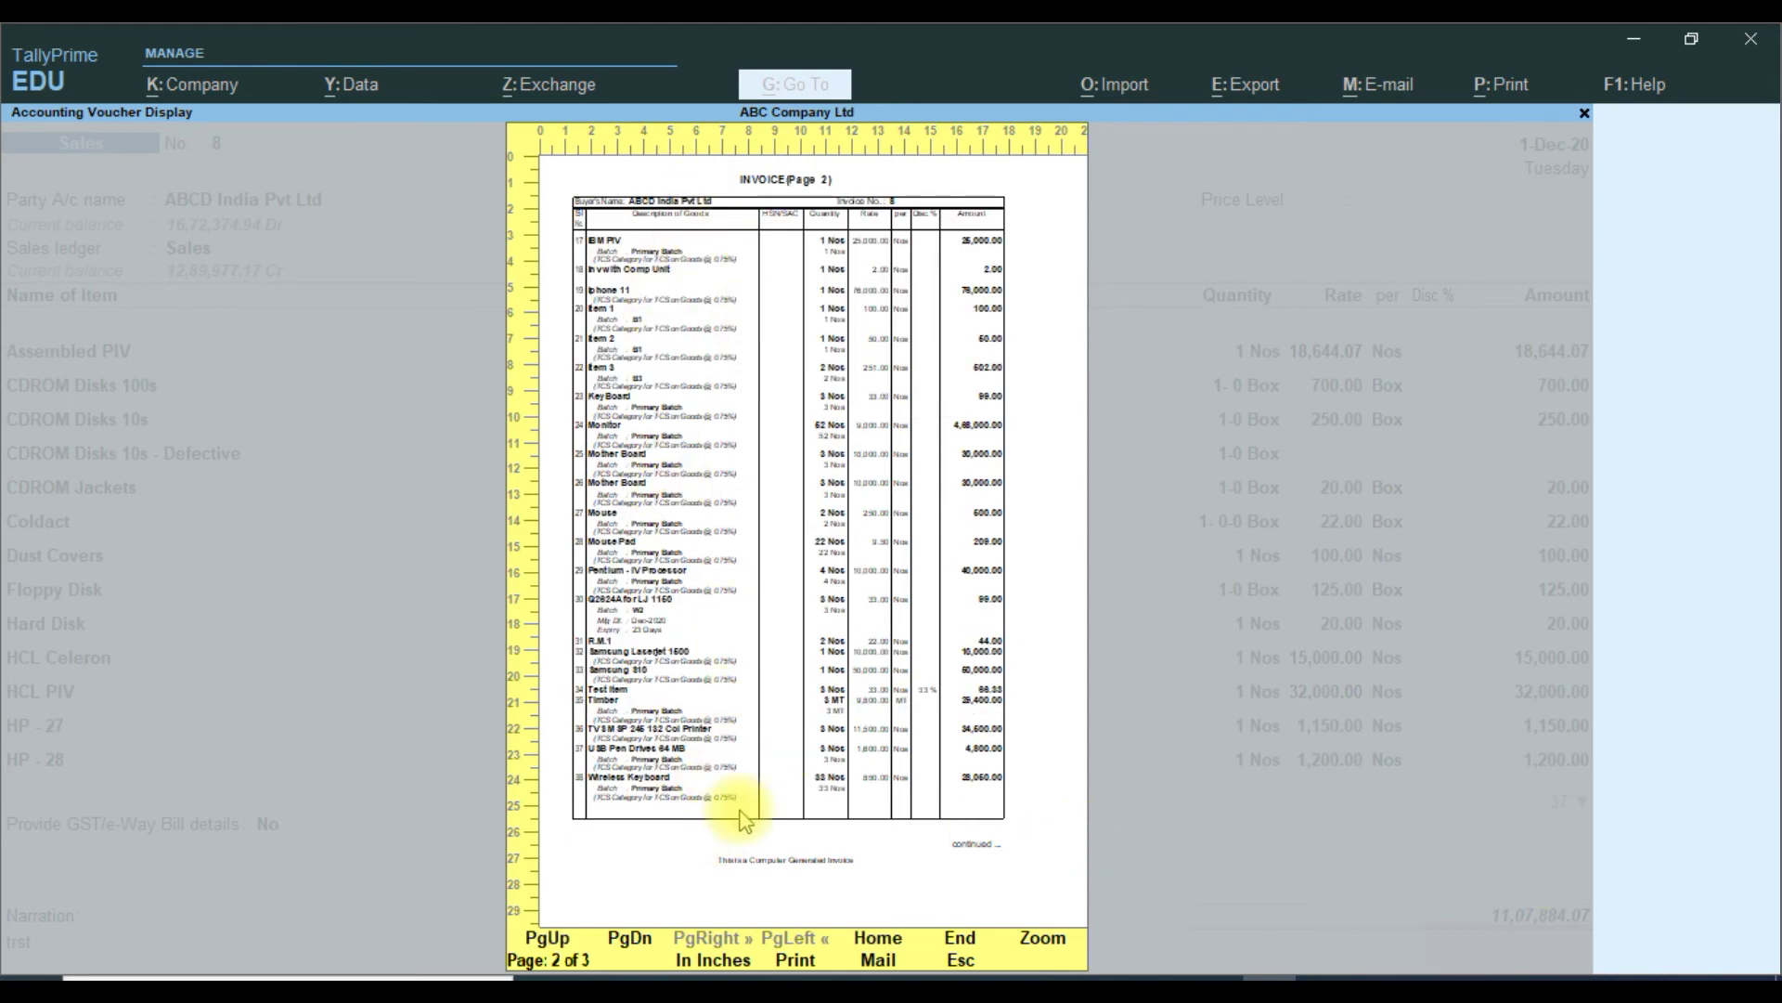
pyautogui.press('pagedown')
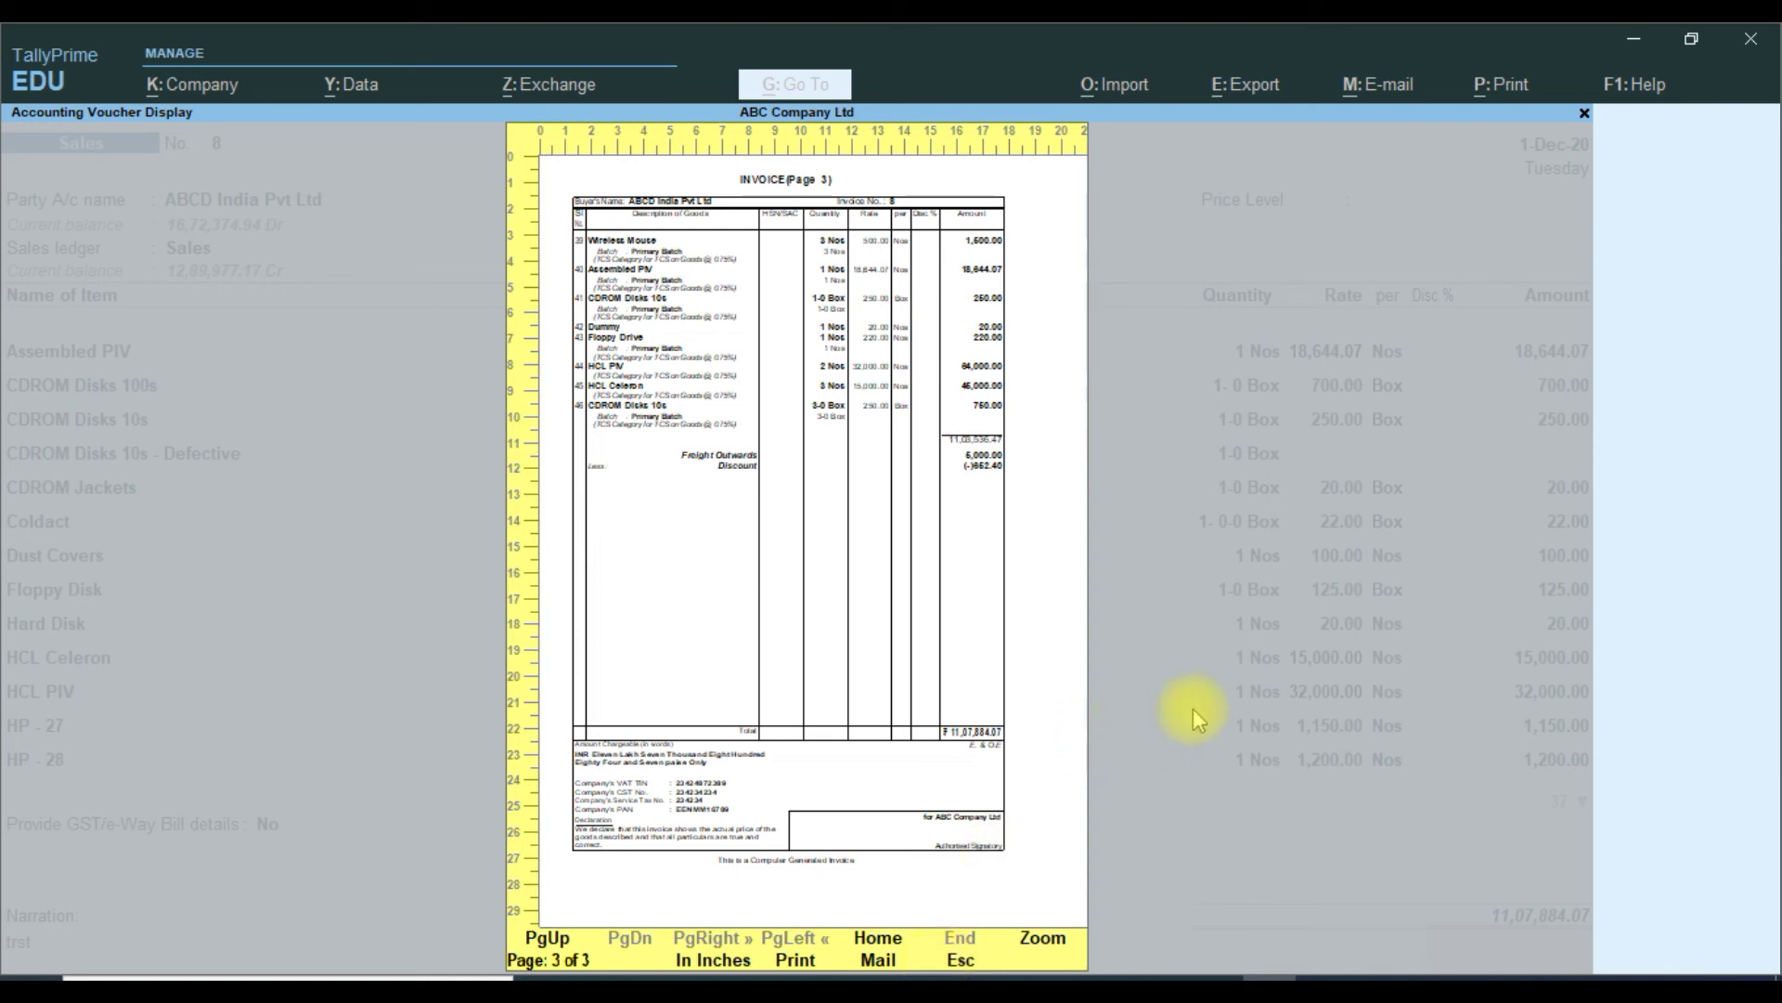
pyautogui.press('Escape')
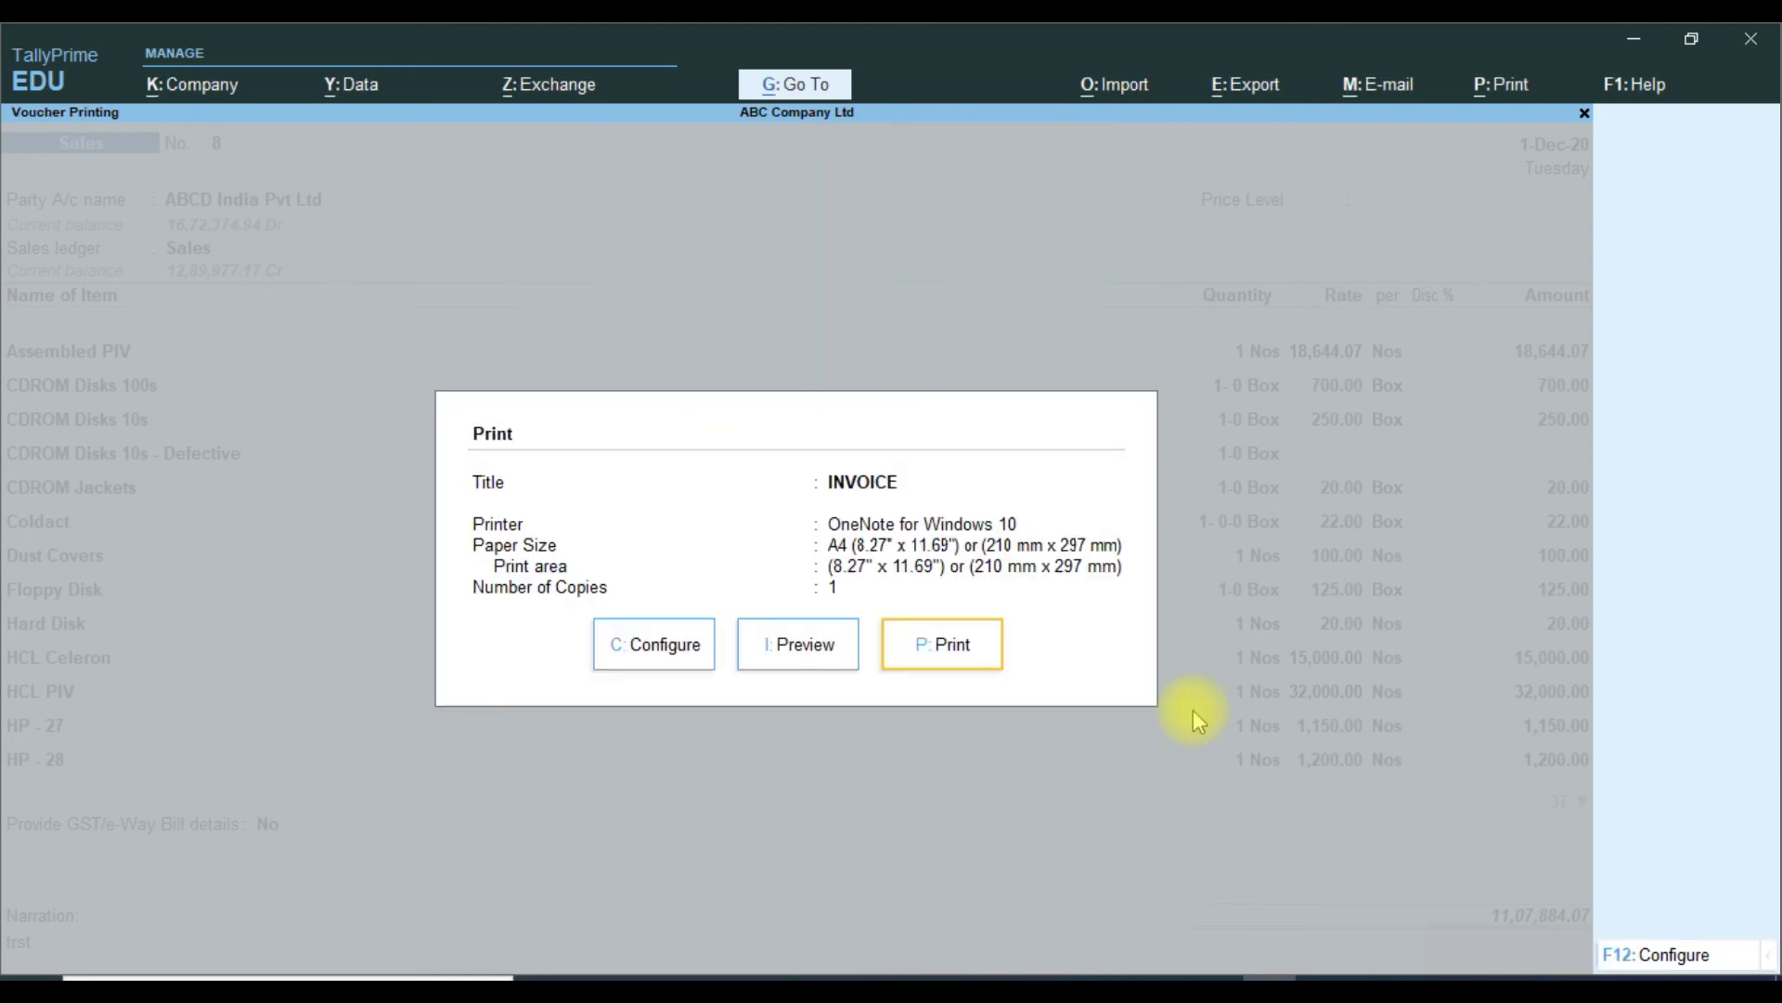
# Step: Quit the sales voucher back to Gateway of Tally and open the add-on's Contact US screen
pyautogui.press('Escape')
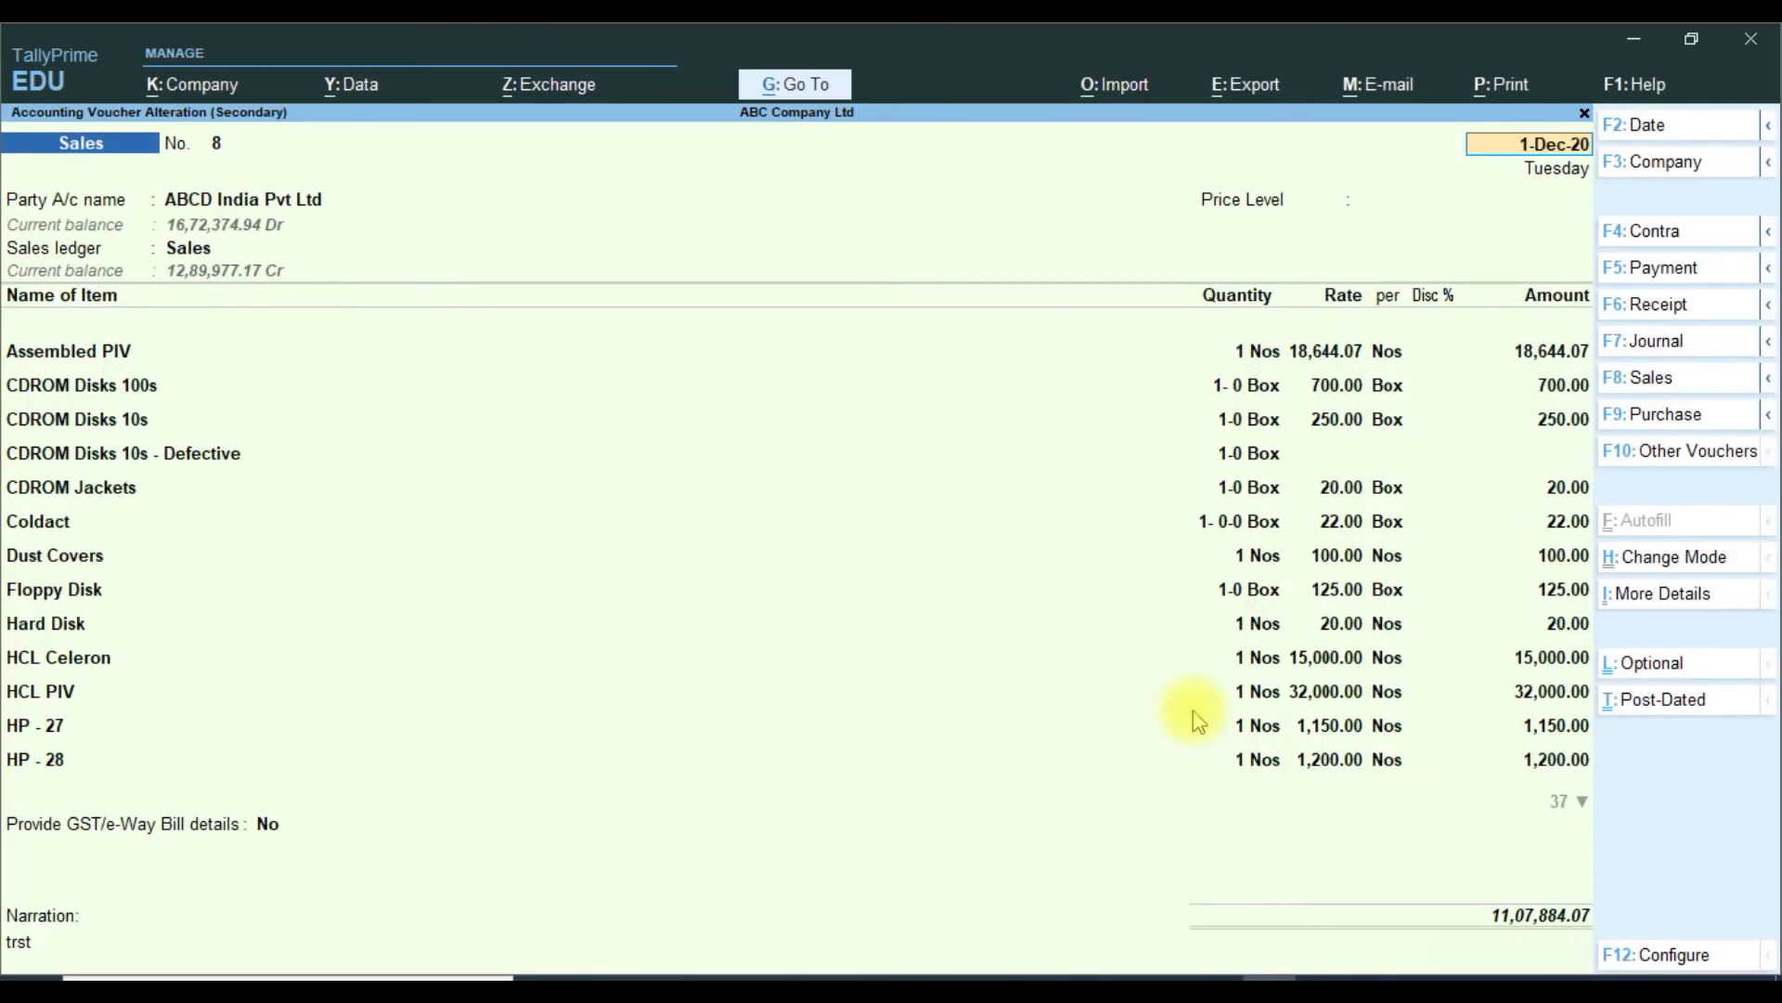
pyautogui.press('Escape')
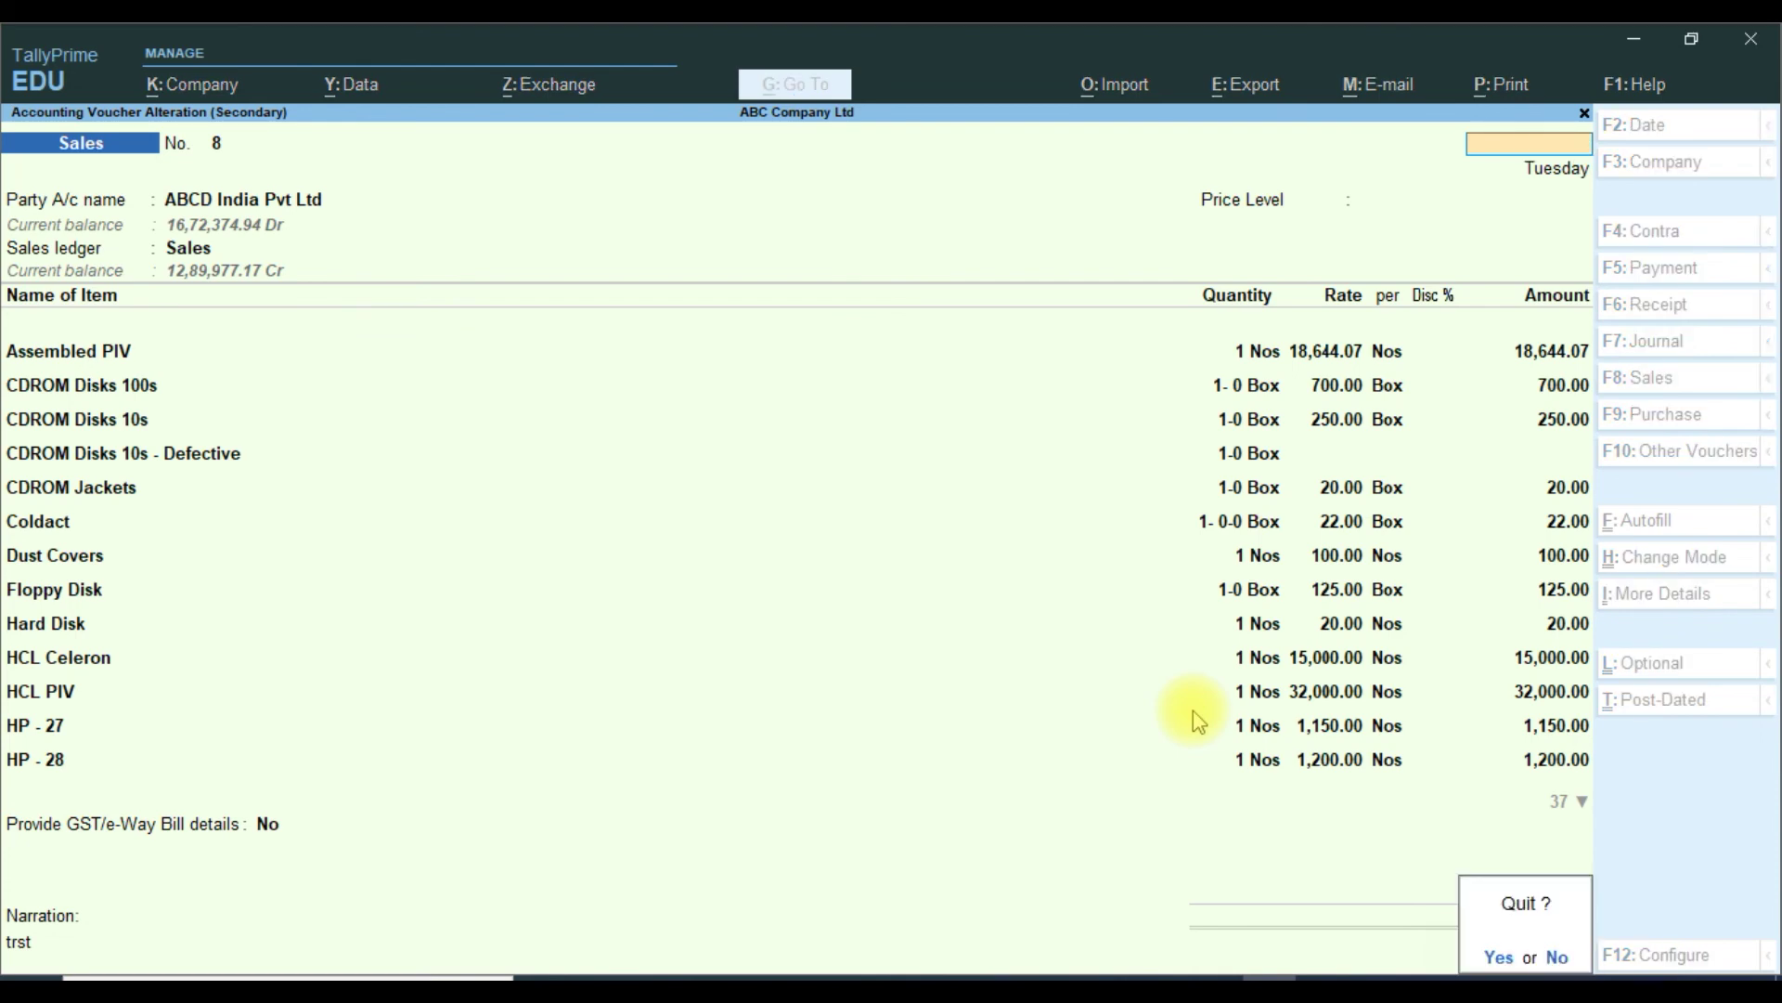
pyautogui.press('Return')
pyautogui.press('Escape')
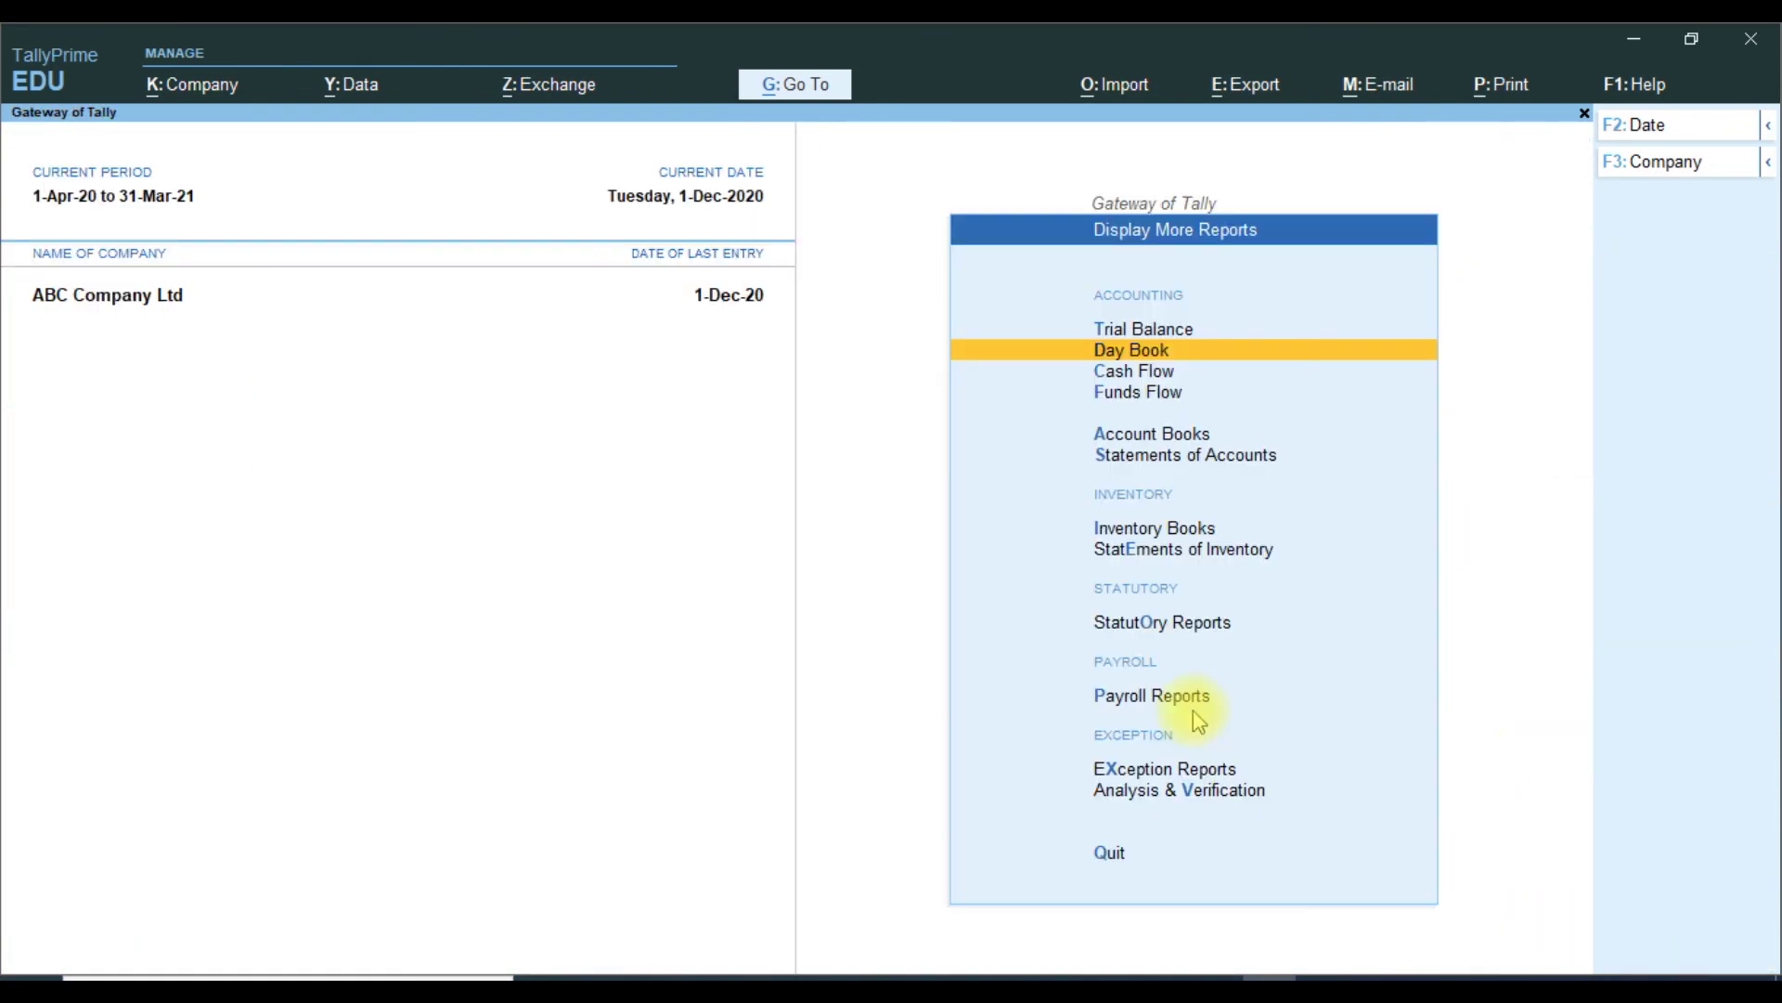
pyautogui.press('Escape')
pyautogui.press('Down')
pyautogui.press('Down')
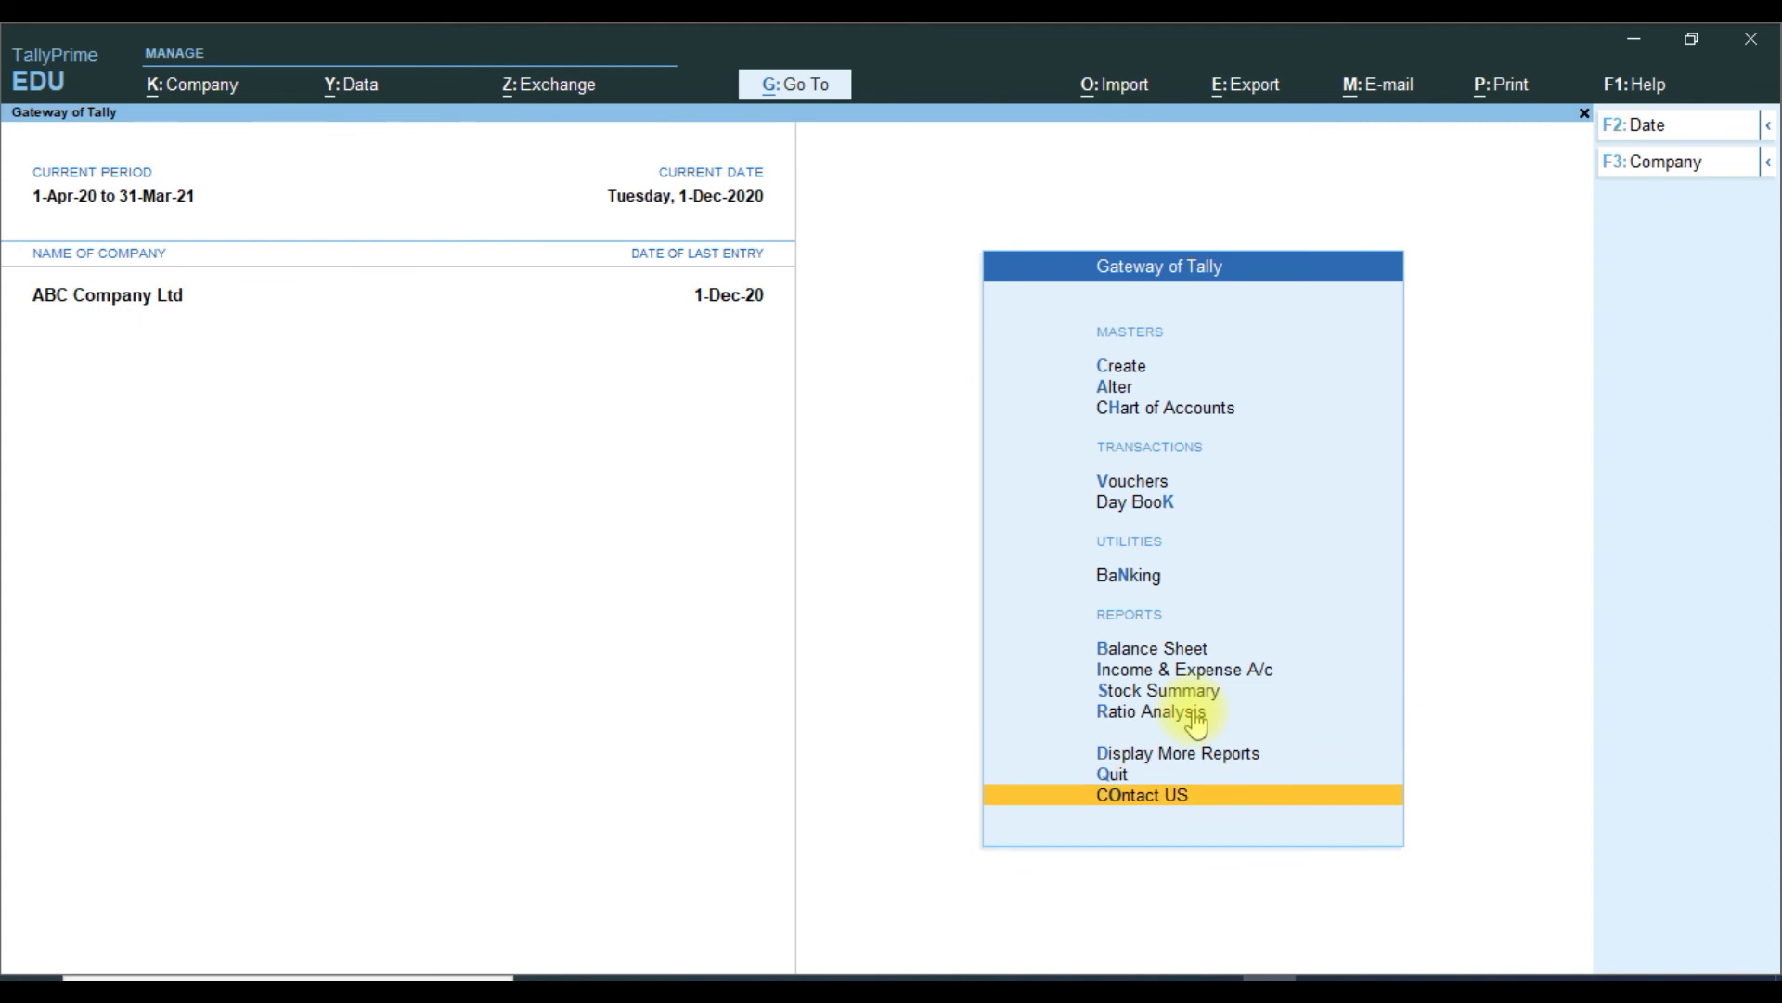
pyautogui.press('Return')
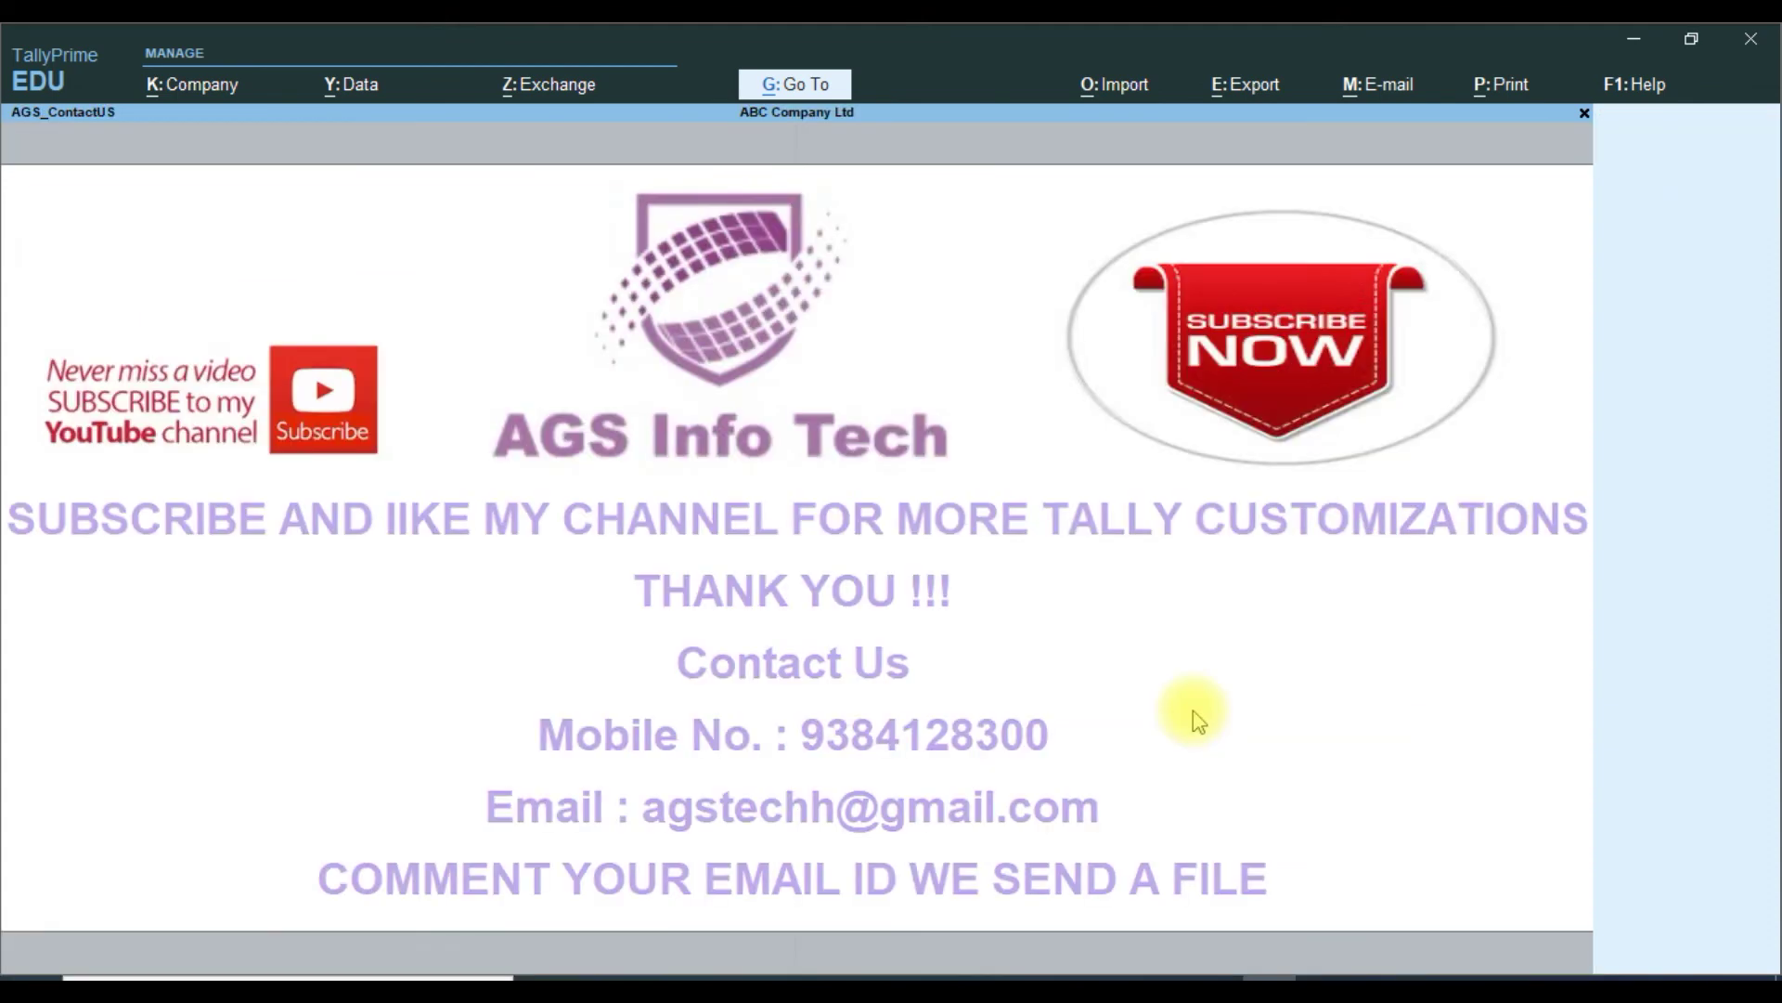